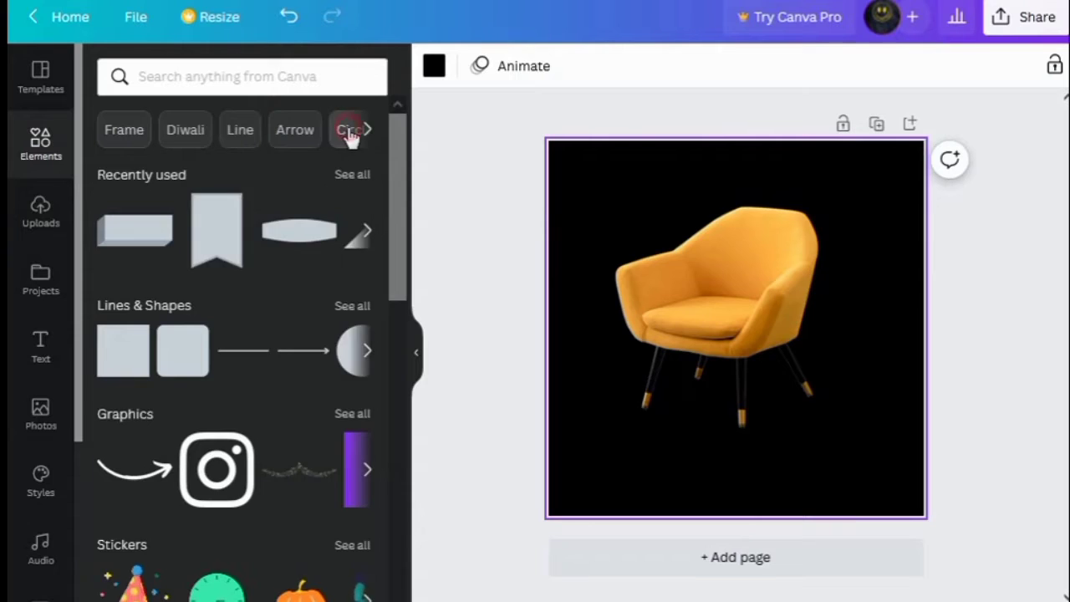
# Search the elements for Oval graphics and add a filled white oval to the design
pyautogui.click(352, 131)
pyautogui.click(109, 176)
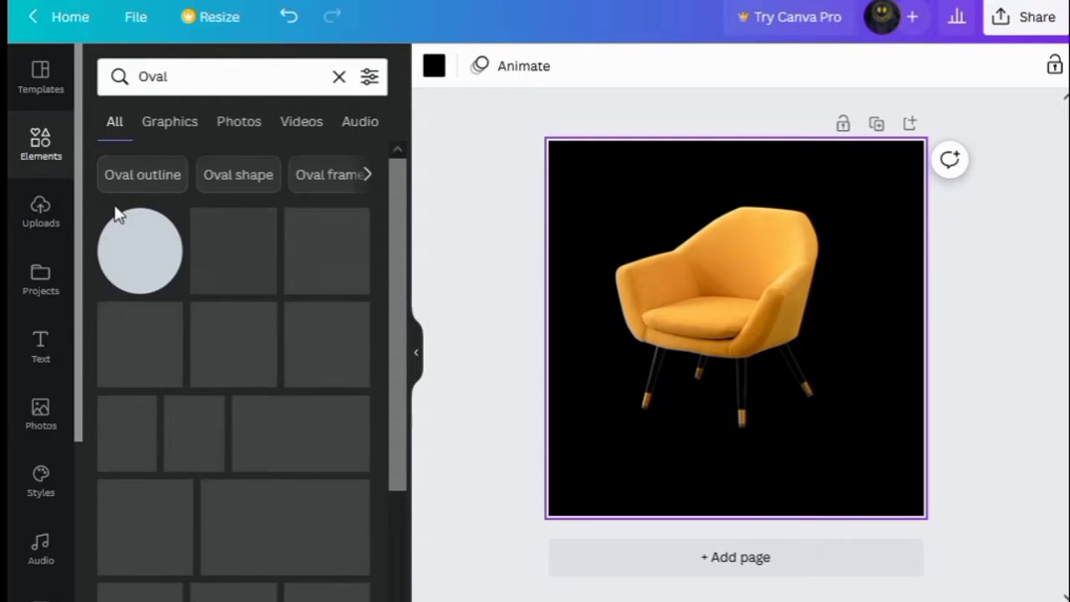
pyautogui.click(175, 125)
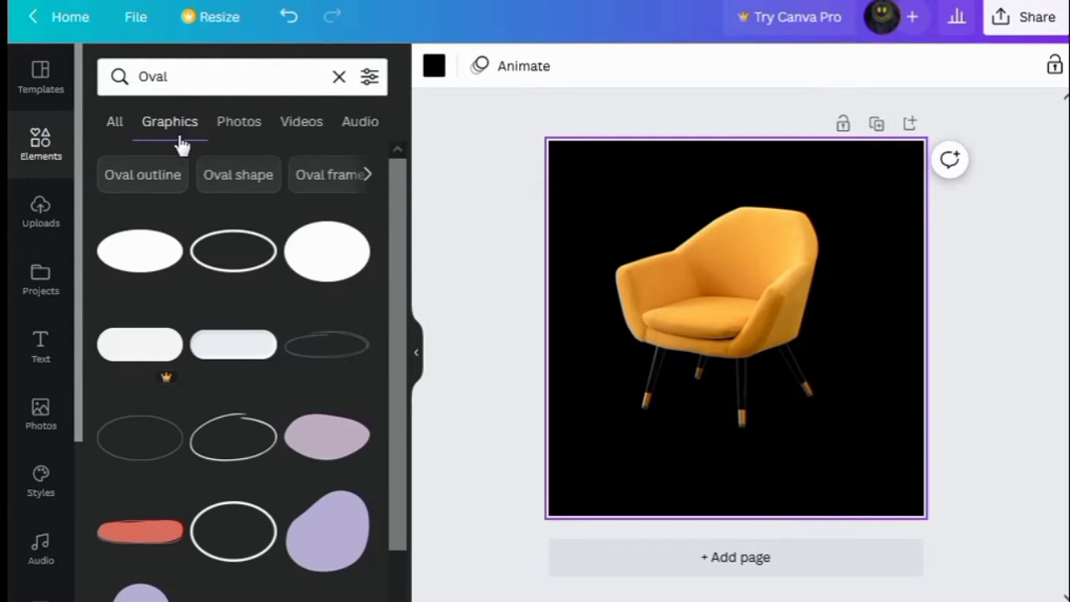
pyautogui.click(146, 258)
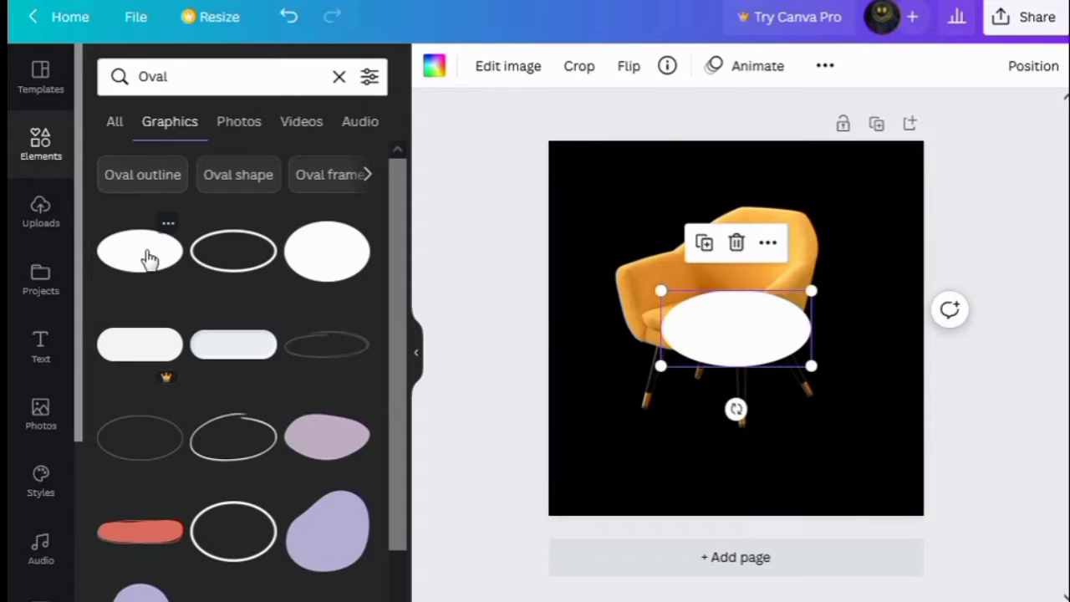
# Recolor the oval to the chair's orange and enlarge it, moving it below the chair
pyautogui.click(443, 72)
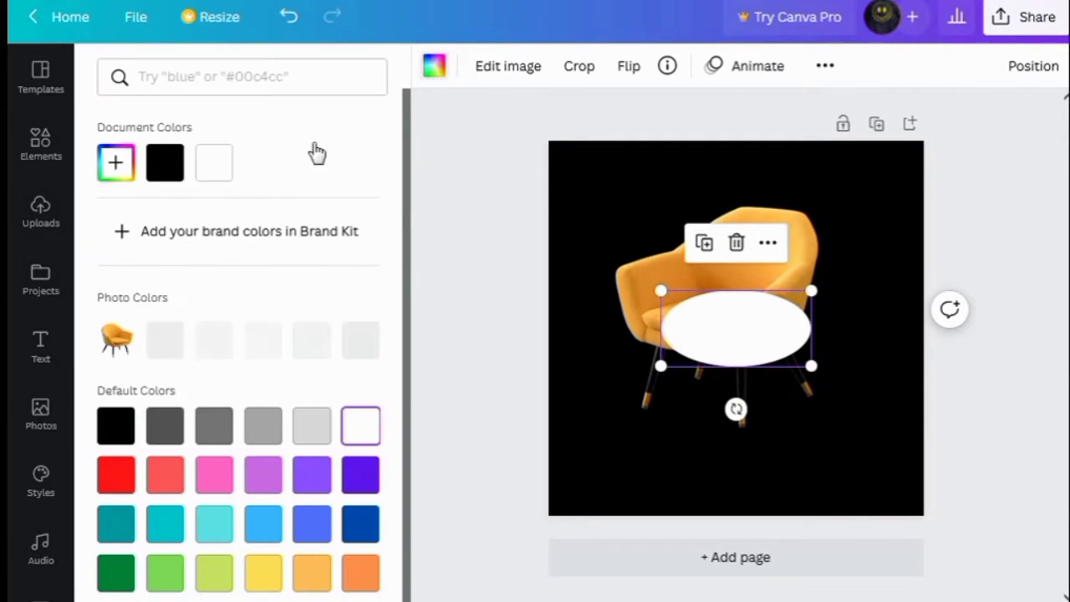
pyautogui.click(224, 347)
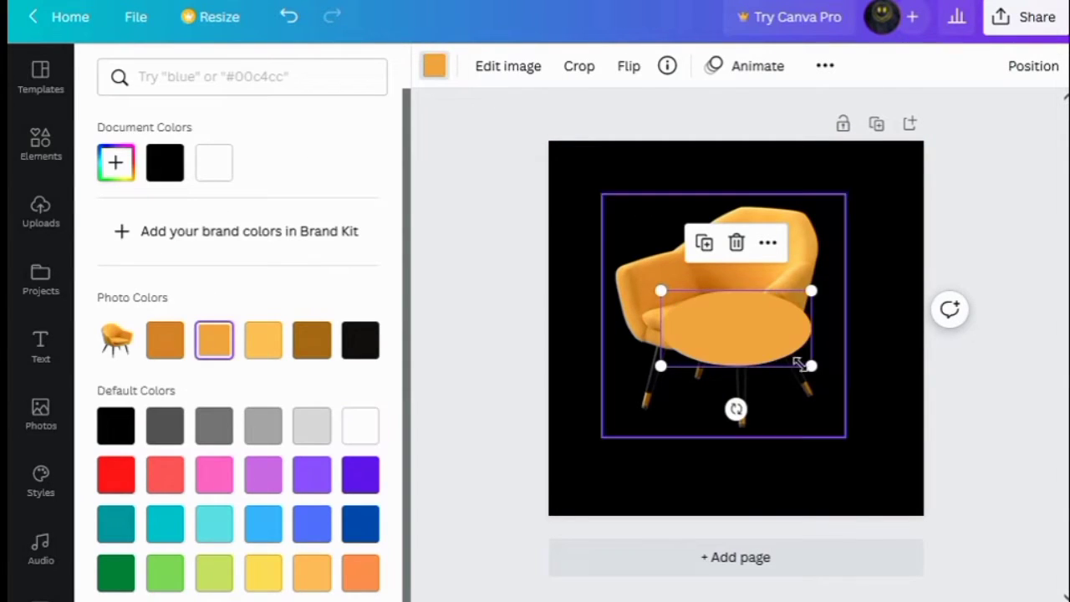
pyautogui.moveTo(661, 291); pyautogui.dragTo(626, 275)
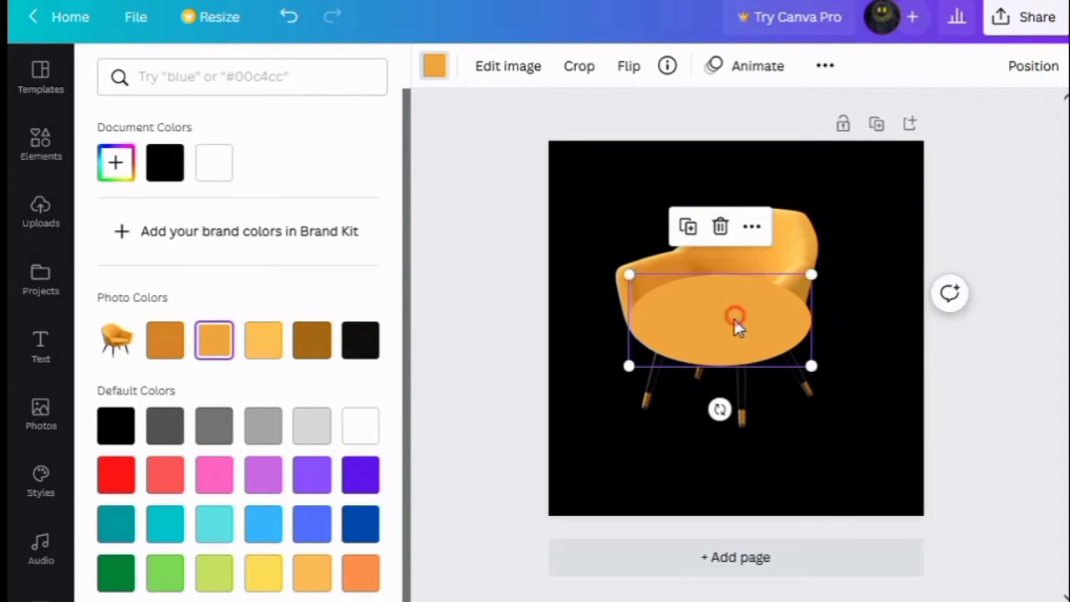
pyautogui.moveTo(736, 316); pyautogui.dragTo(732, 386)
# Send the oval backward behind the chair and enlarge it under the chair's legs
pyautogui.click(1024, 66)
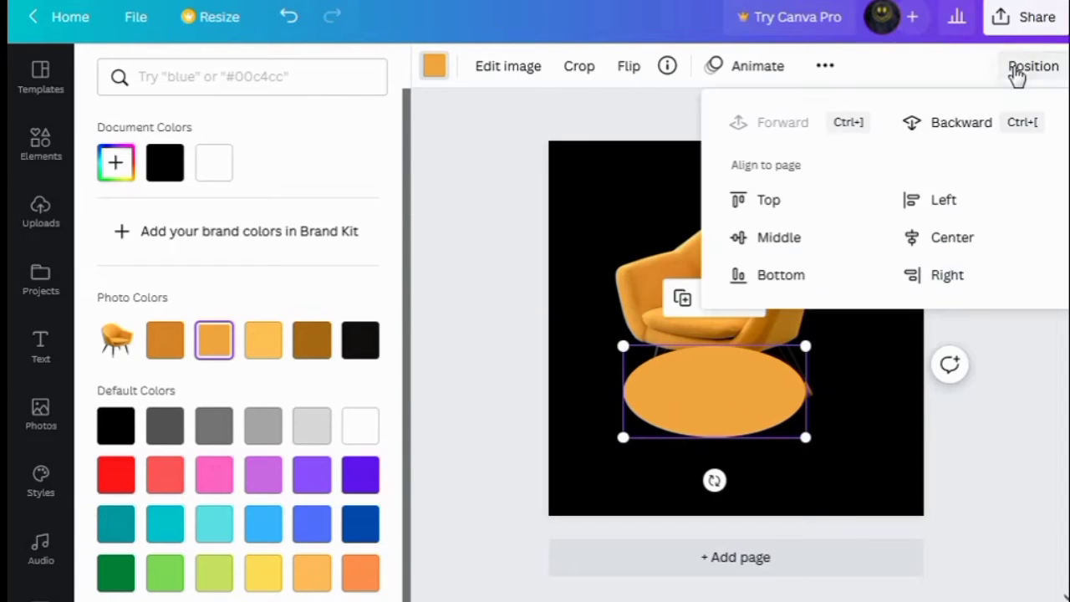
pyautogui.click(936, 122)
pyautogui.moveTo(805, 437)
pyautogui.mouseDown()
pyautogui.moveTo(837, 452)
pyautogui.moveTo(811, 449)
pyautogui.mouseUp()
pyautogui.click(733, 265)
pyautogui.click(785, 445)
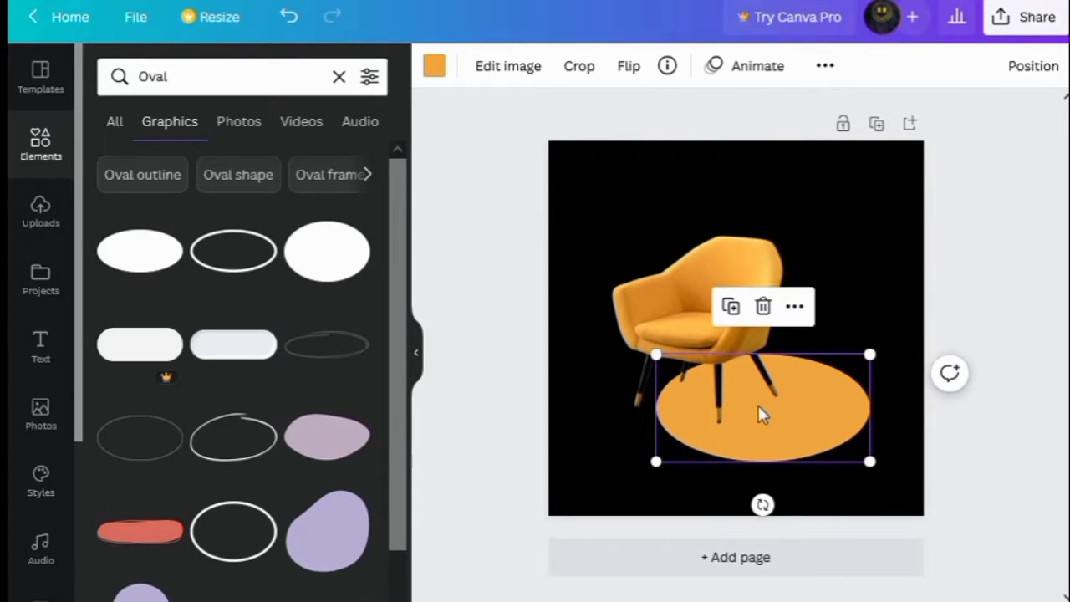
# Move the chair to the right so it stands centred on the orange oval
pyautogui.moveTo(698, 313); pyautogui.dragTo(748, 316)
pyautogui.moveTo(862, 220); pyautogui.dragTo(868, 219)
pyautogui.moveTo(776, 294); pyautogui.dragTo(778, 302)
pyautogui.click(893, 375)
# Search the elements for oval shadow and add a soft shadow graphic to the design
pyautogui.click(201, 79)
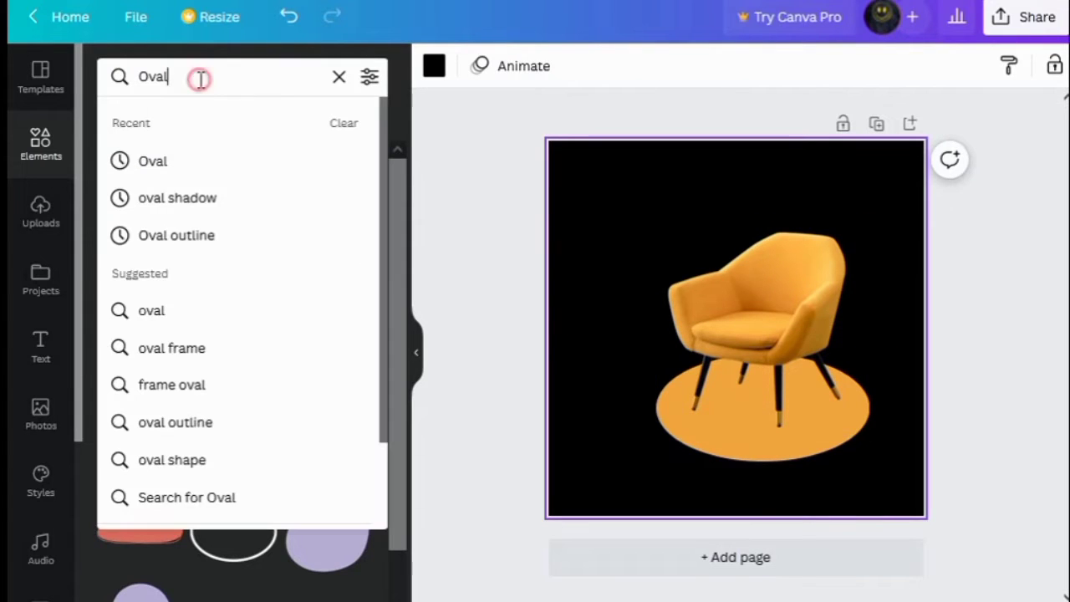
pyautogui.click(203, 197)
pyautogui.moveTo(223, 76); pyautogui.dragTo(142, 74)
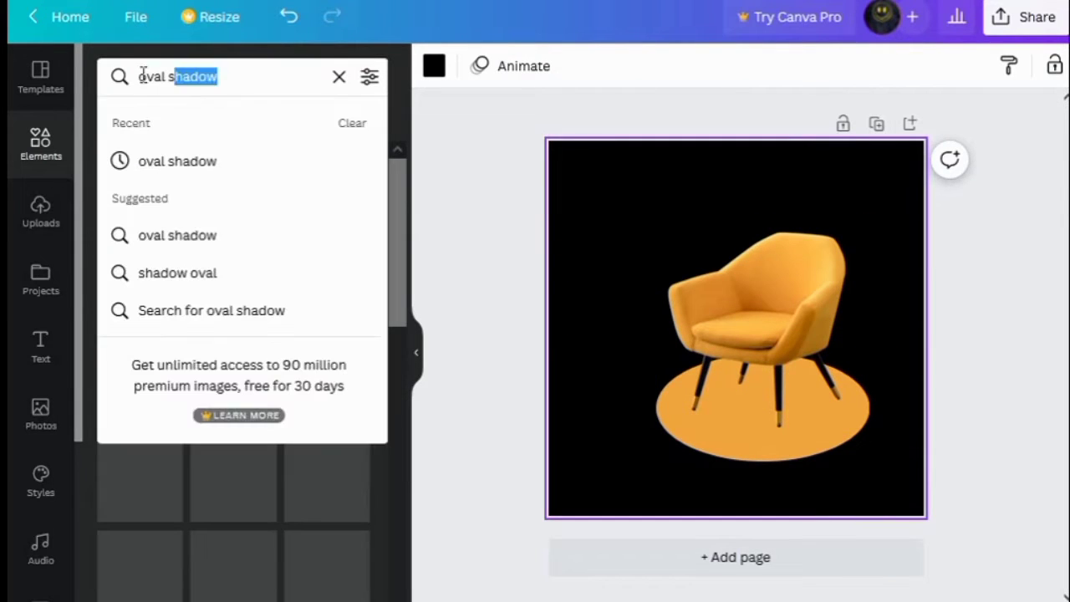
pyautogui.press('Return')
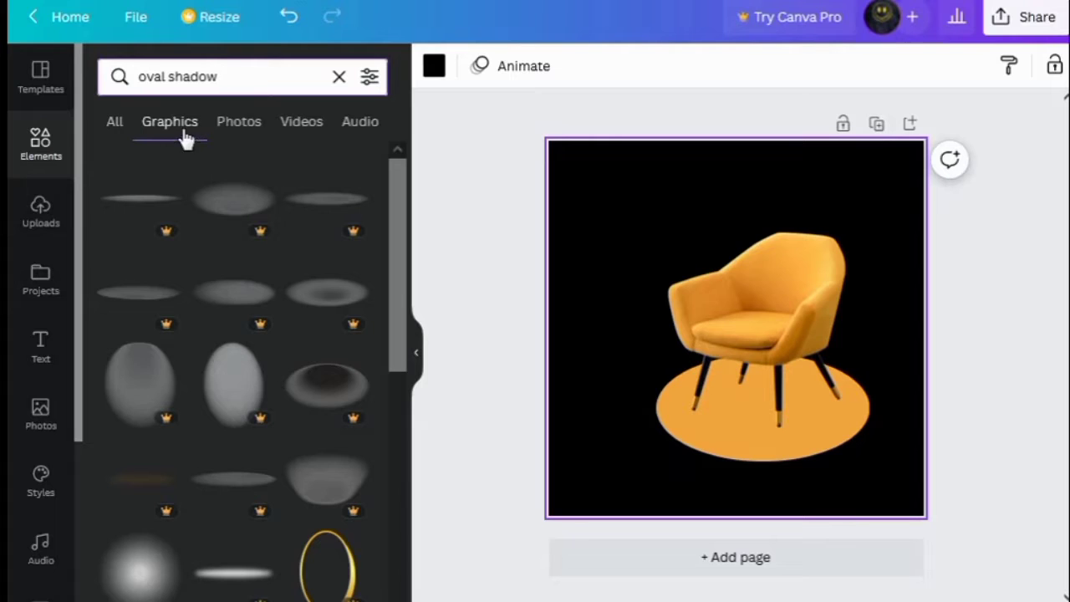
pyautogui.scroll(-3, 231, 423)
pyautogui.scroll(-5, 231, 423)
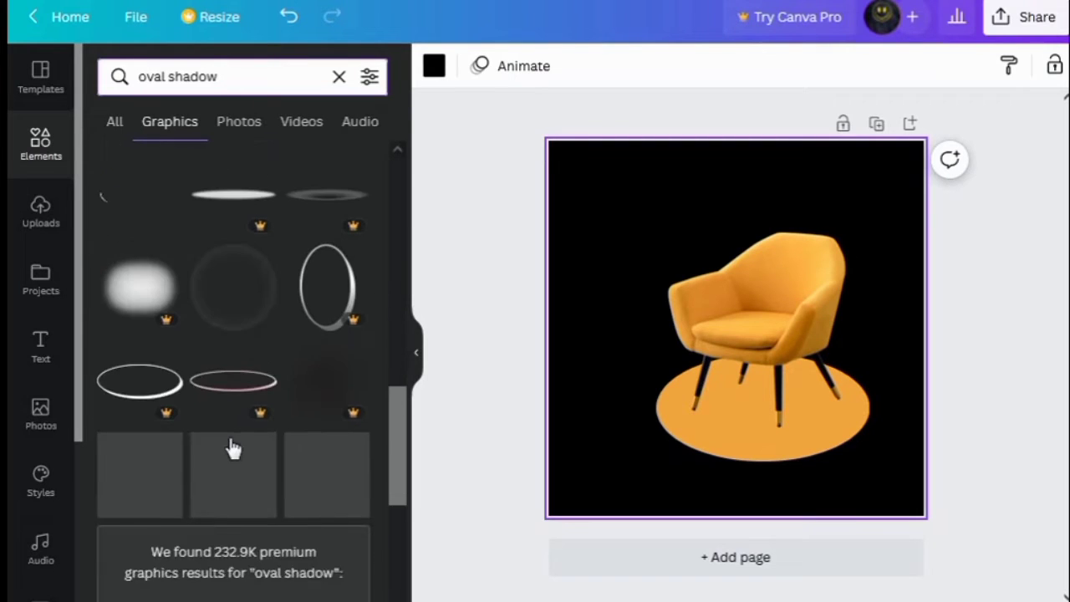
pyautogui.scroll(-3, 230, 441)
pyautogui.moveTo(230, 443); pyautogui.dragTo(713, 304)
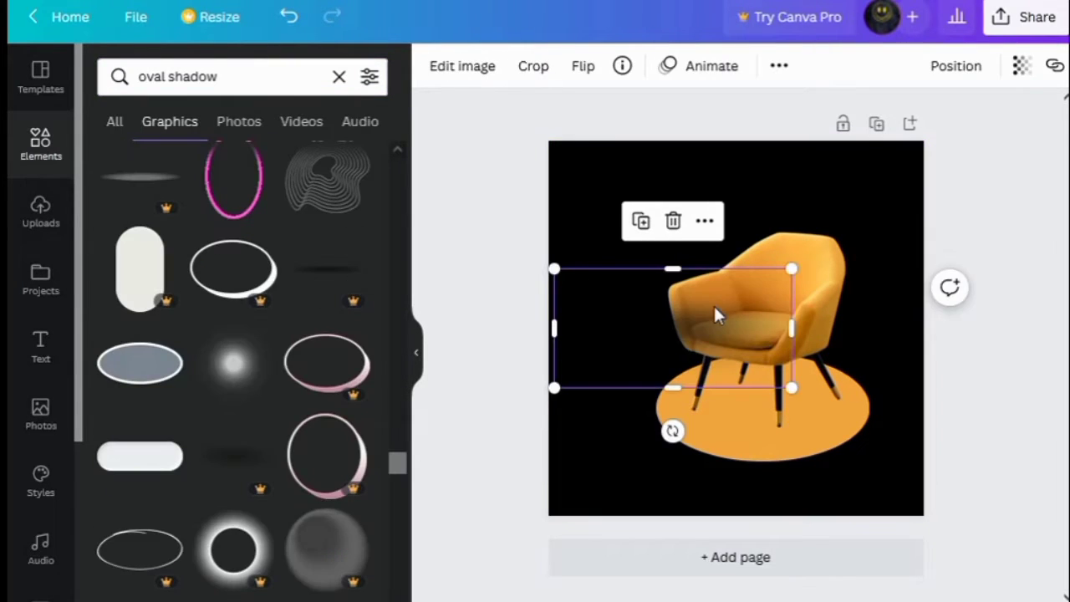
# Resize the shadow graphic and place it under the chair seat between the legs, checking its transparency
pyautogui.moveTo(791, 387); pyautogui.dragTo(709, 346)
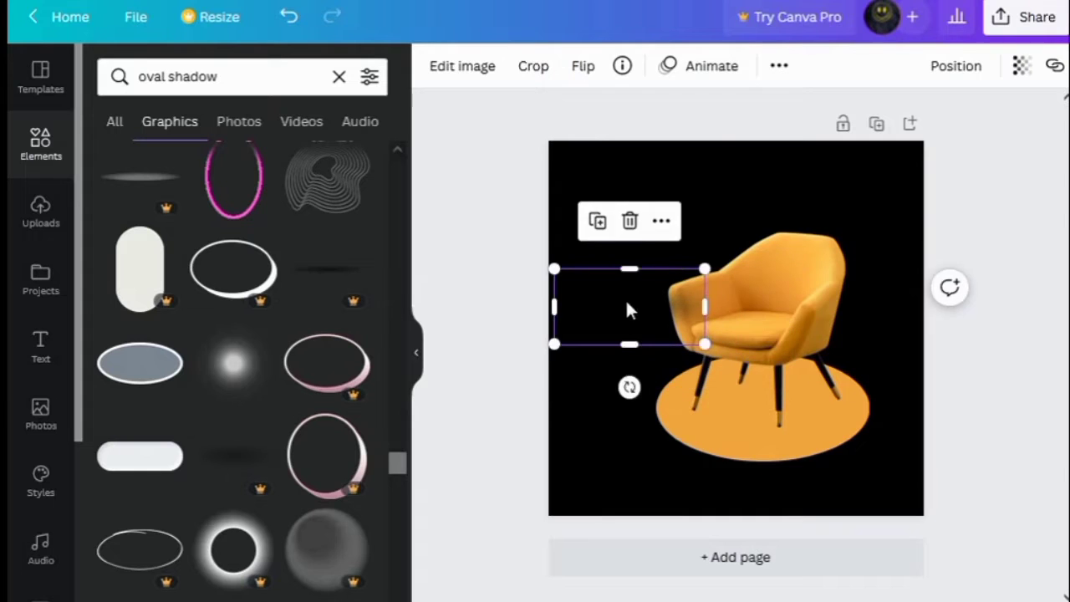
pyautogui.moveTo(626, 306); pyautogui.dragTo(760, 385)
pyautogui.moveTo(839, 430); pyautogui.dragTo(814, 418)
pyautogui.moveTo(771, 398); pyautogui.dragTo(775, 404)
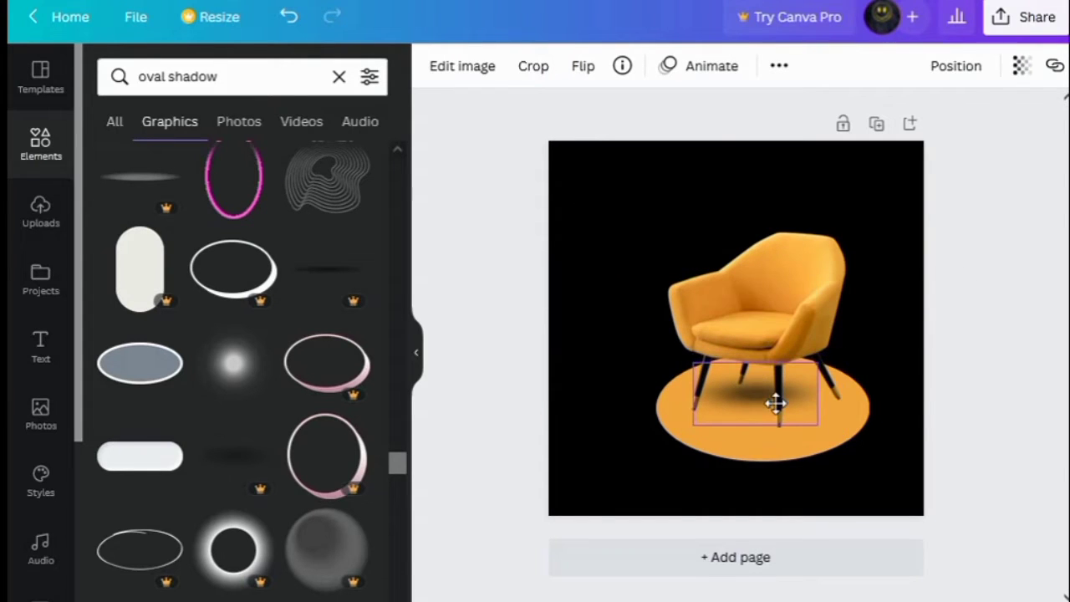
pyautogui.click(1021, 67)
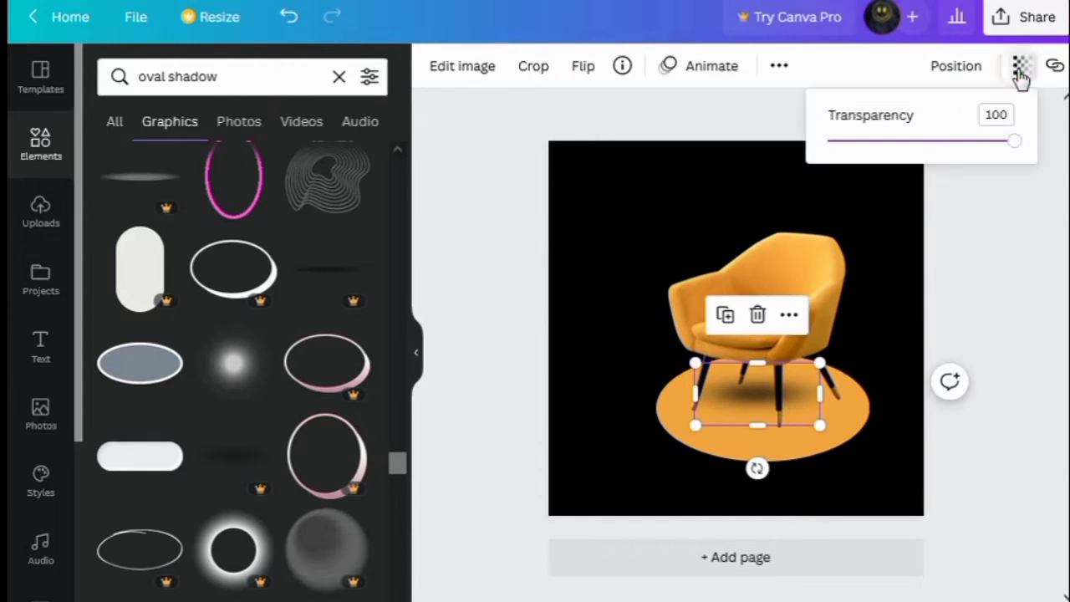
pyautogui.click(968, 189)
pyautogui.click(903, 375)
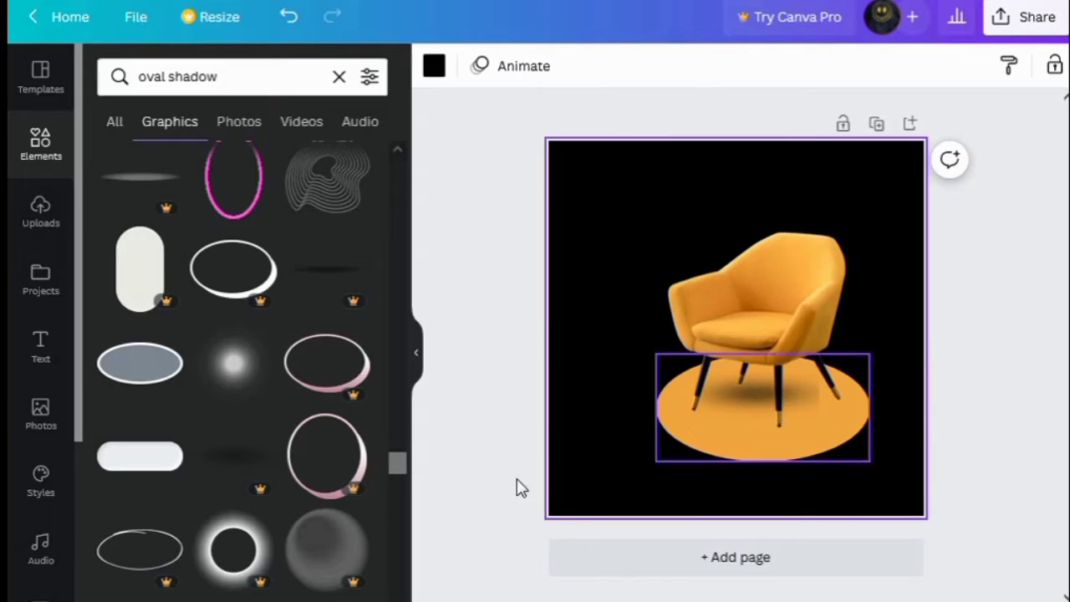
# Search the elements for oval outline and add a white oval outline graphic
pyautogui.click(239, 77)
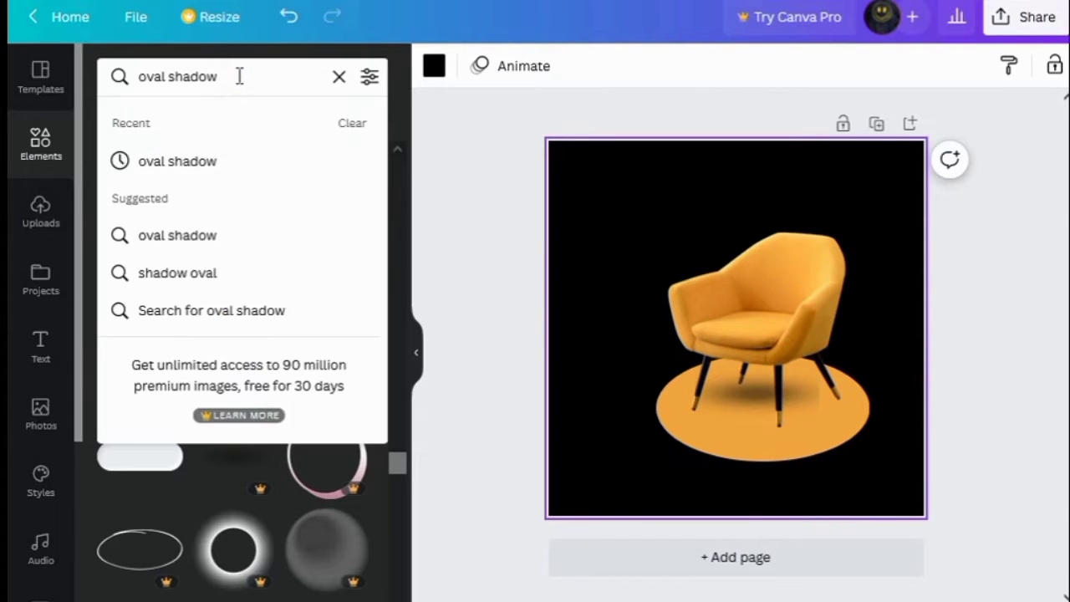
pyautogui.press('BackSpace')
pyautogui.press('BackSpace')
pyautogui.press('BackSpace')
pyautogui.press('BackSpace')
pyautogui.press('BackSpace')
pyautogui.press('BackSpace')
pyautogui.write('outlinee')
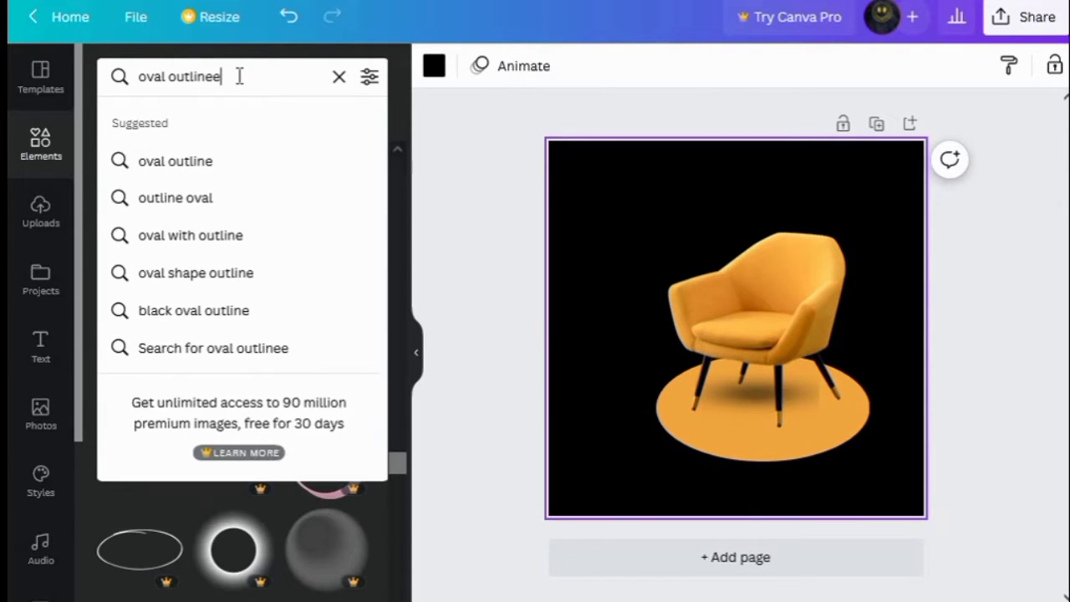
pyautogui.press('BackSpace')
pyautogui.press('Return')
pyautogui.moveTo(239, 76); pyautogui.dragTo(138, 81)
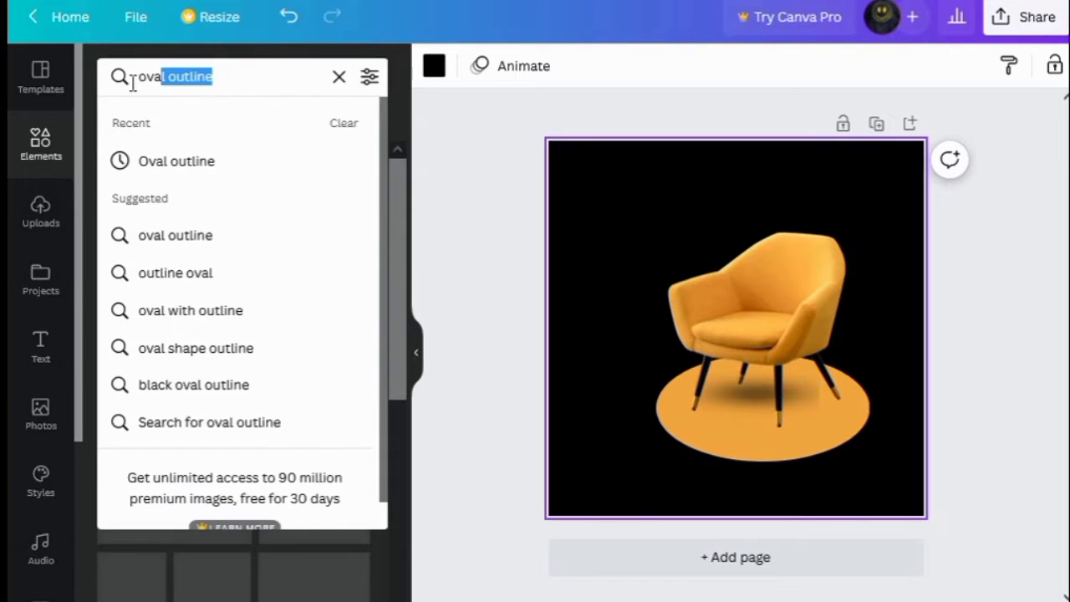
pyautogui.press('Return')
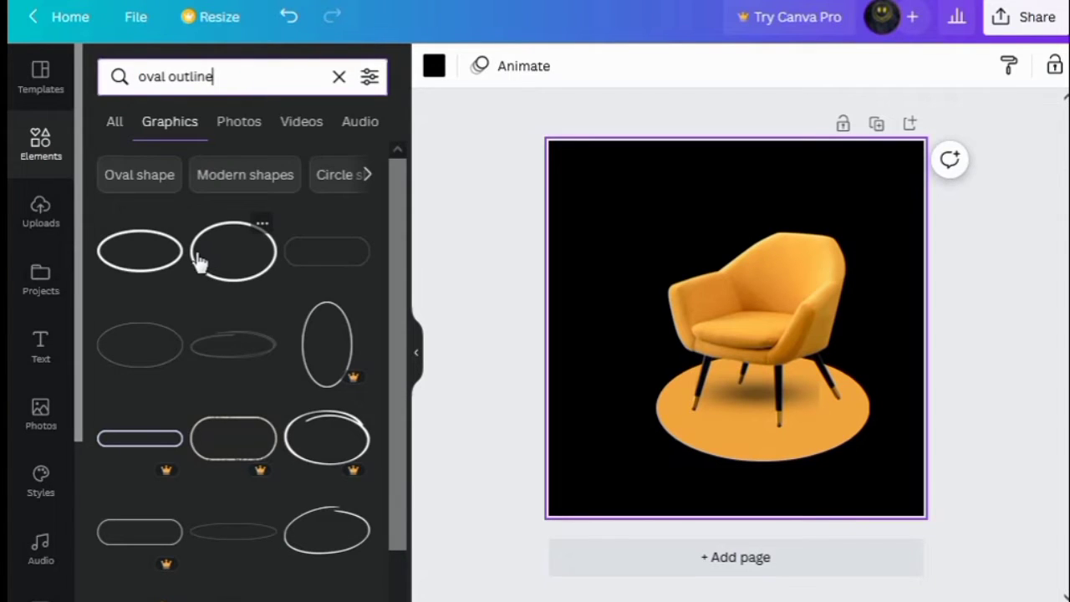
pyautogui.click(134, 259)
# Enlarge the outline and position it around the orange oval beneath the chair
pyautogui.moveTo(816, 369); pyautogui.dragTo(870, 393)
pyautogui.moveTo(790, 383); pyautogui.dragTo(765, 428)
pyautogui.moveTo(847, 444); pyautogui.dragTo(883, 464)
pyautogui.click(812, 421)
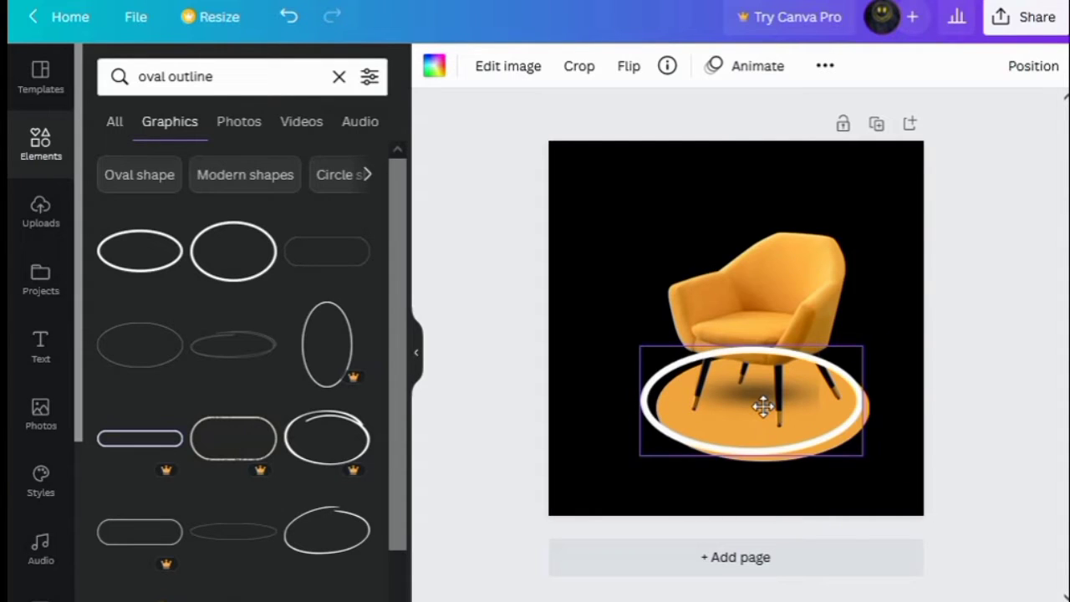
pyautogui.moveTo(763, 407); pyautogui.dragTo(765, 406)
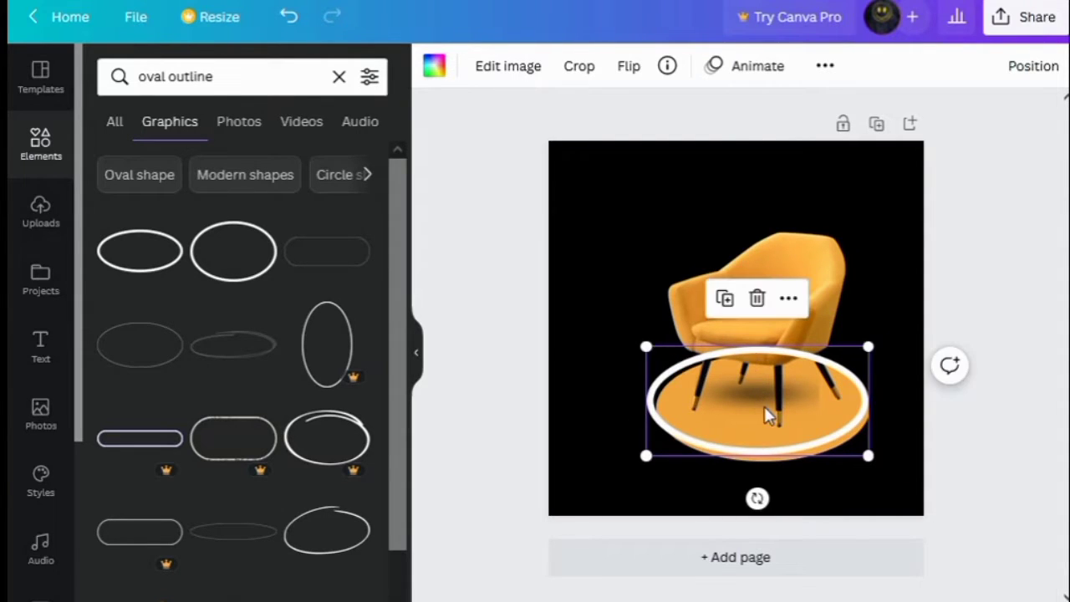
# Send the oval outline backward behind the chair and deselect it
pyautogui.click(1030, 70)
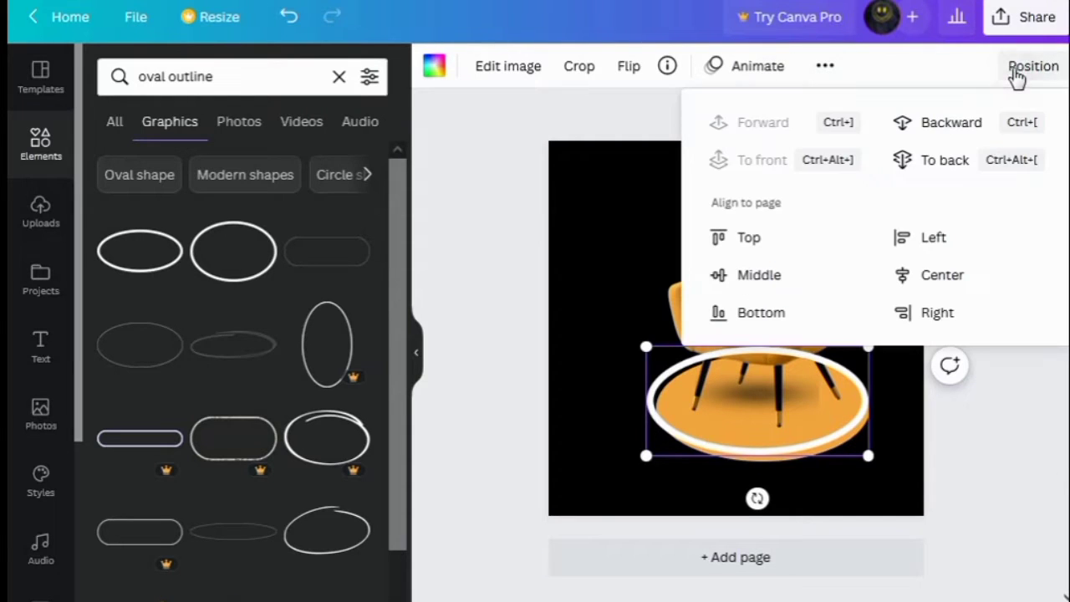
pyautogui.click(934, 125)
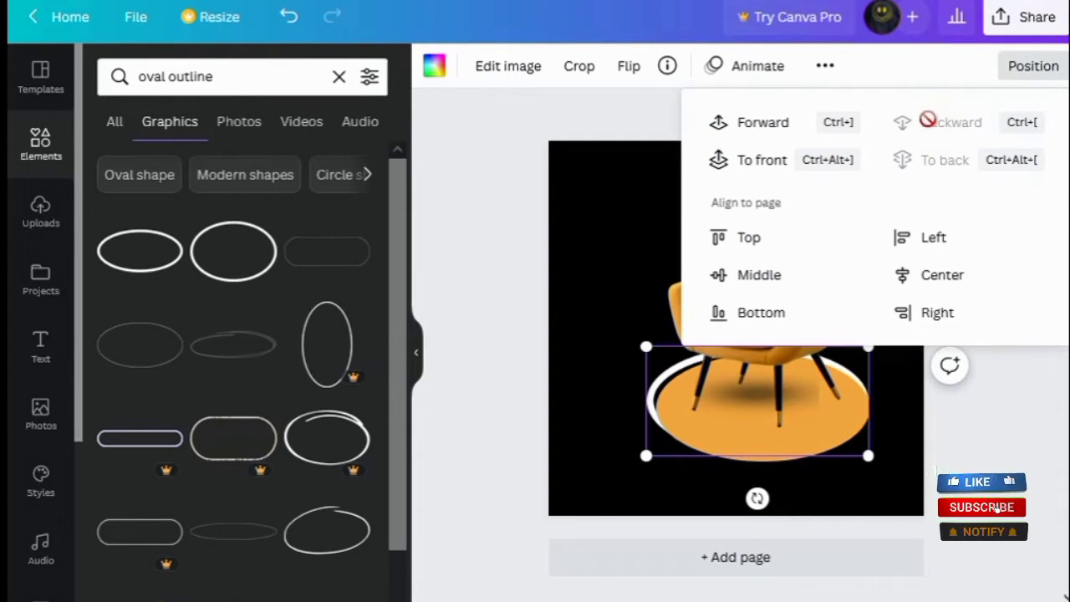
pyautogui.click(643, 174)
# Browse all Lines & Shapes and add an arrow-tag banner shape to the design
pyautogui.click(38, 142)
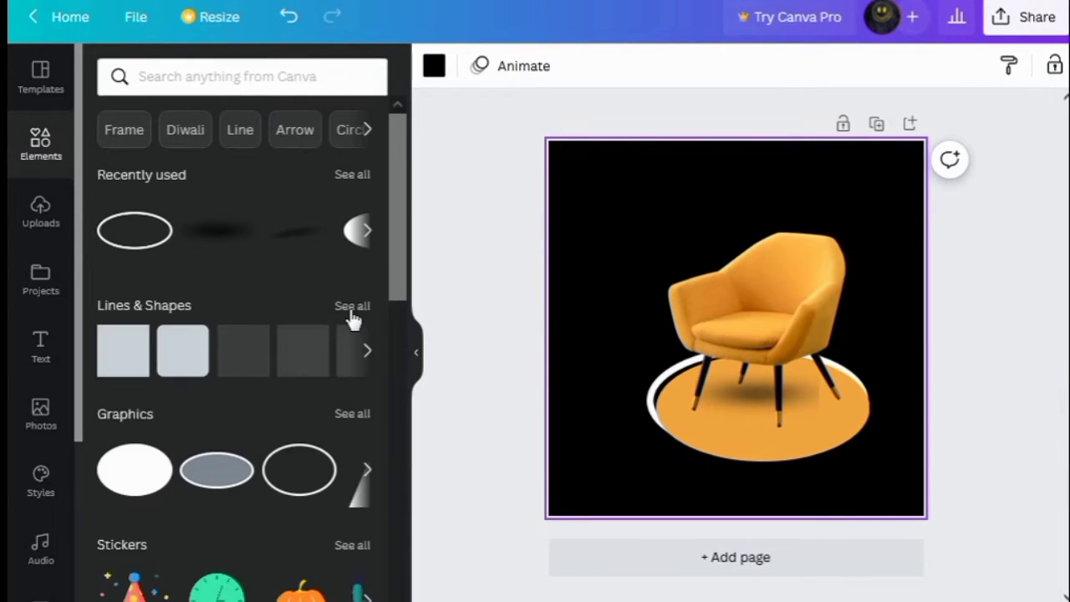
pyautogui.click(351, 306)
pyautogui.scroll(-5, 249, 456)
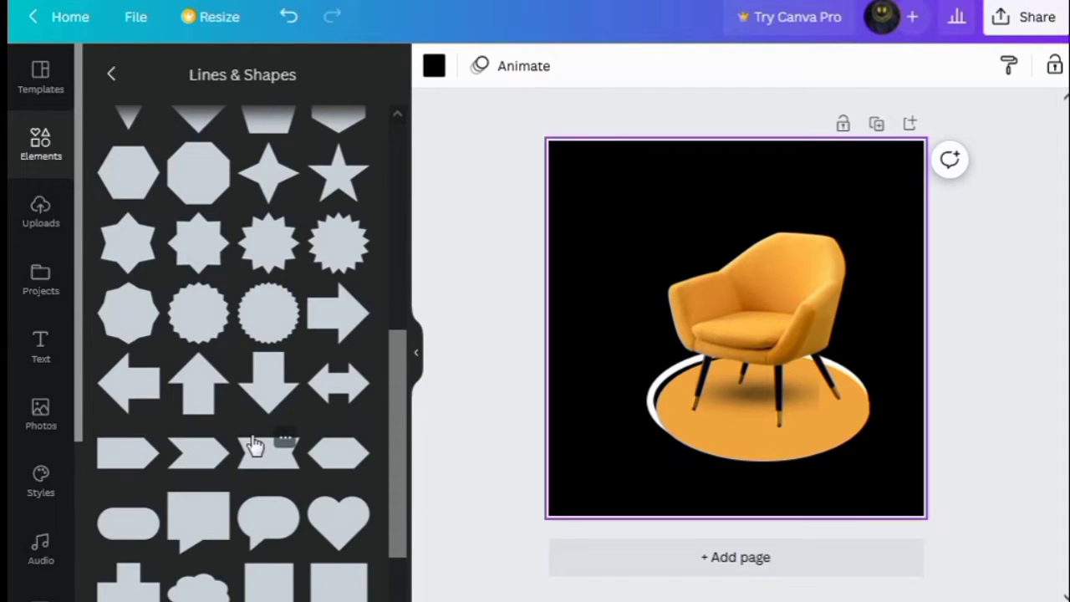
pyautogui.scroll(-10, 248, 447)
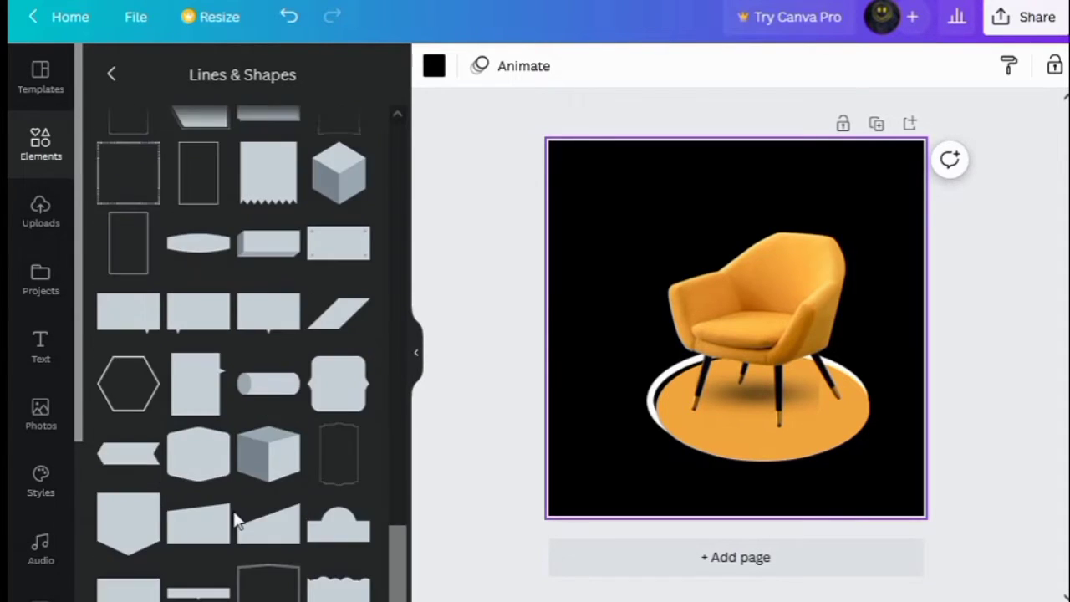
pyautogui.scroll(-3, 234, 520)
pyautogui.click(271, 426)
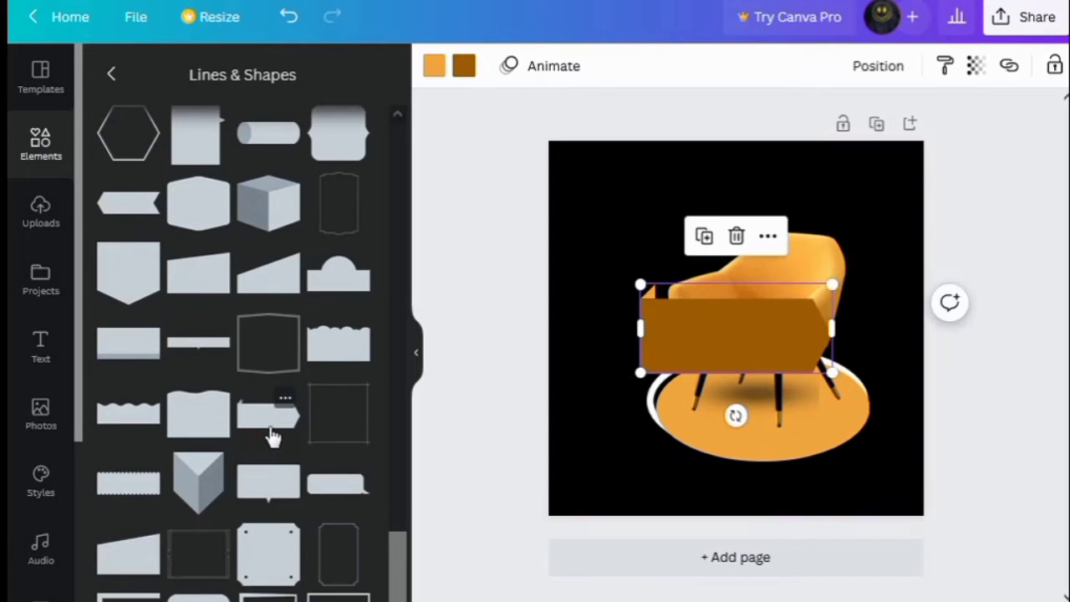
# Recolor the banner shape to the chair's orange and reduce its height
pyautogui.click(465, 66)
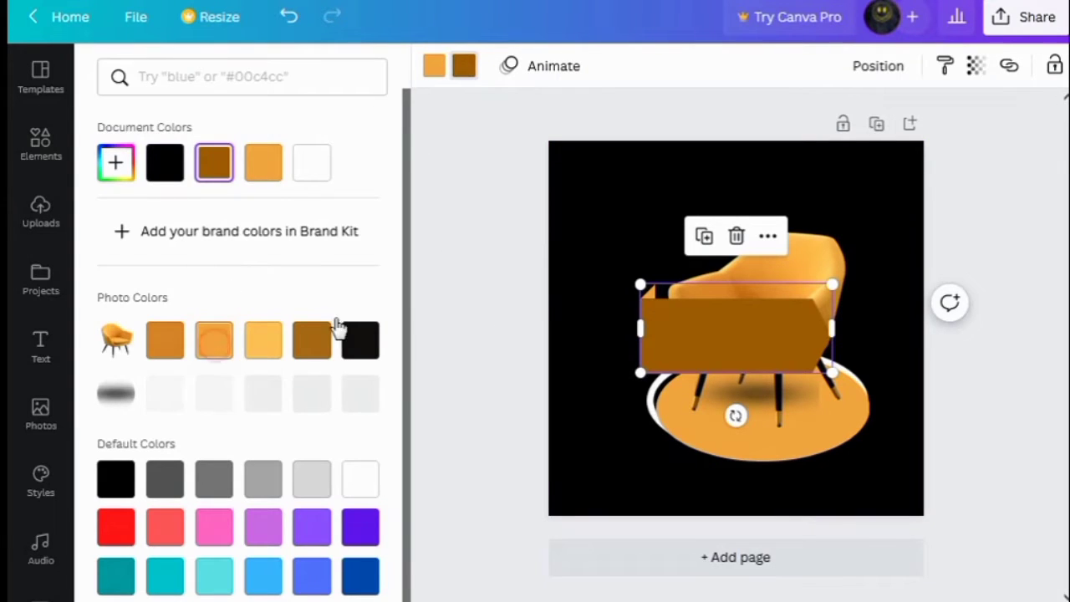
pyautogui.click(214, 339)
pyautogui.moveTo(831, 373); pyautogui.dragTo(833, 292)
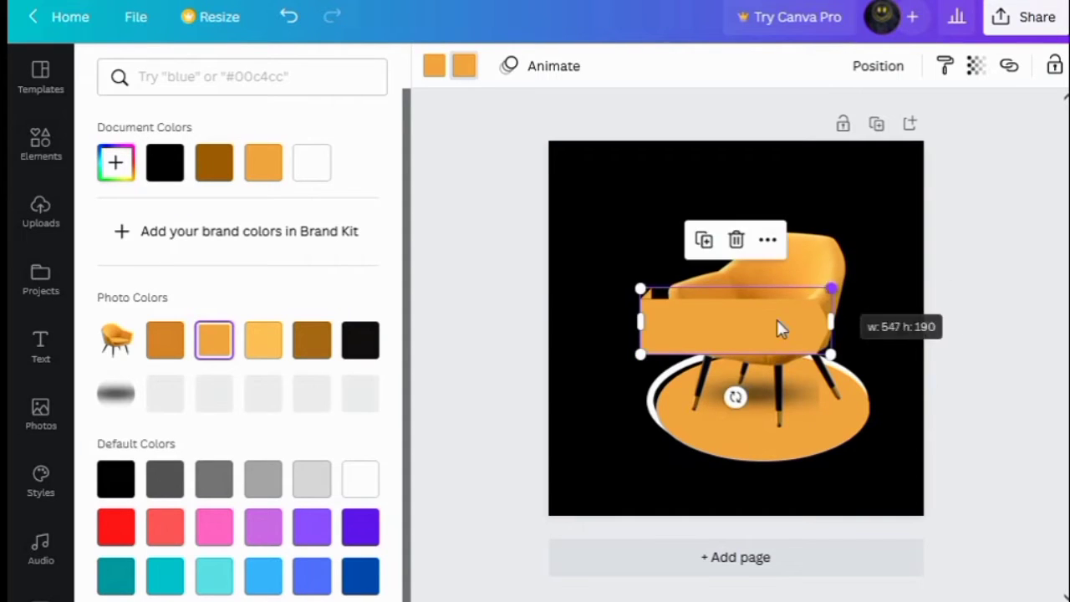
# Move the banner to the upper-left corner of the design
pyautogui.moveTo(763, 321); pyautogui.dragTo(685, 188)
pyautogui.click(586, 281)
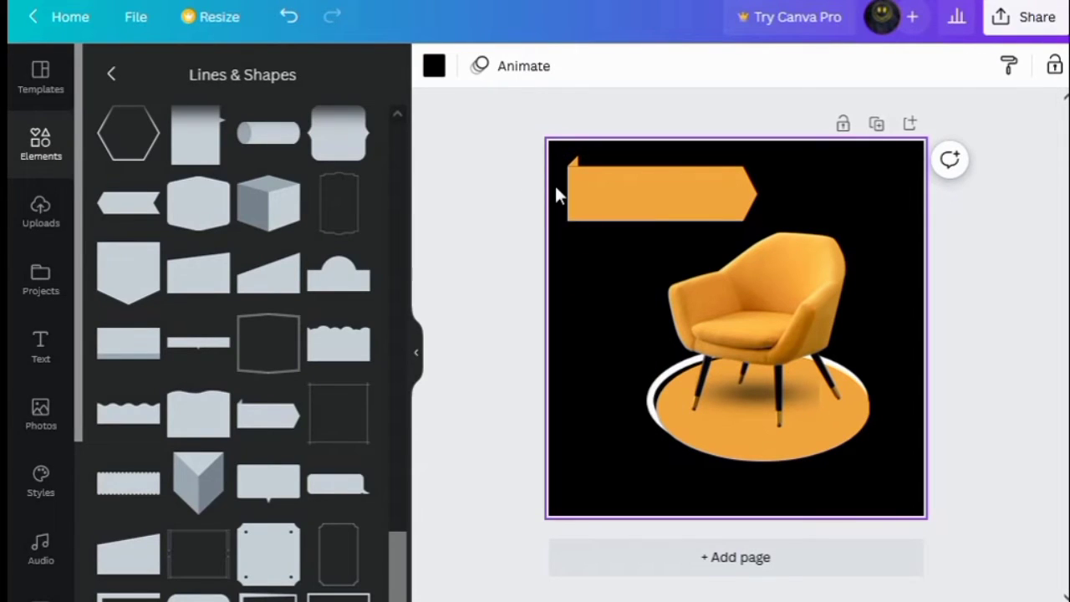
# Add a heading reading "BIG SALE" and move it onto the orange banner
pyautogui.click(40, 344)
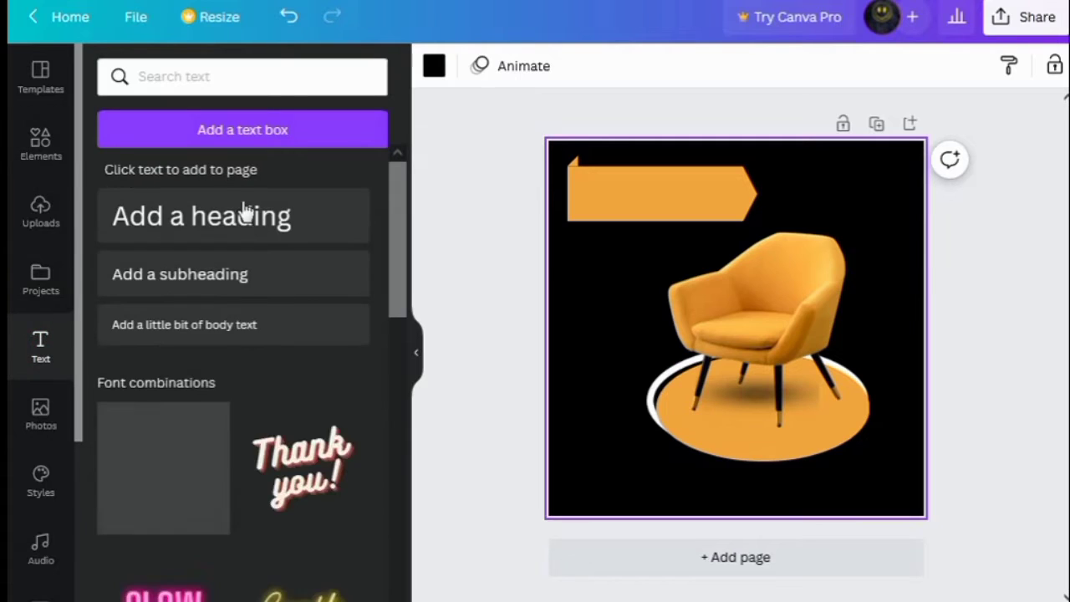
pyautogui.click(249, 224)
pyautogui.press('BackSpace')
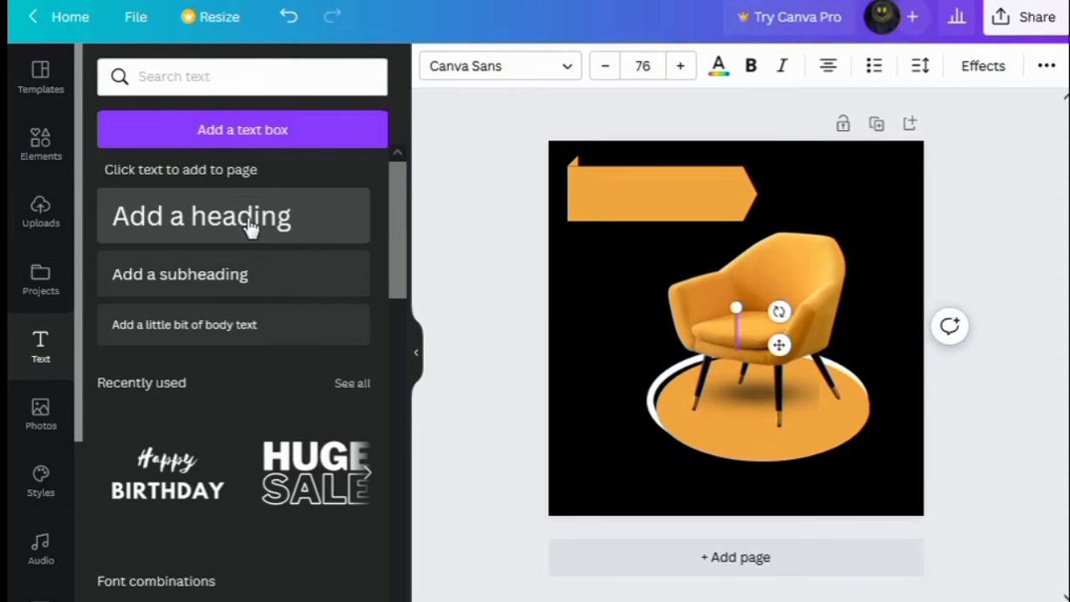
pyautogui.write('BIG SA')
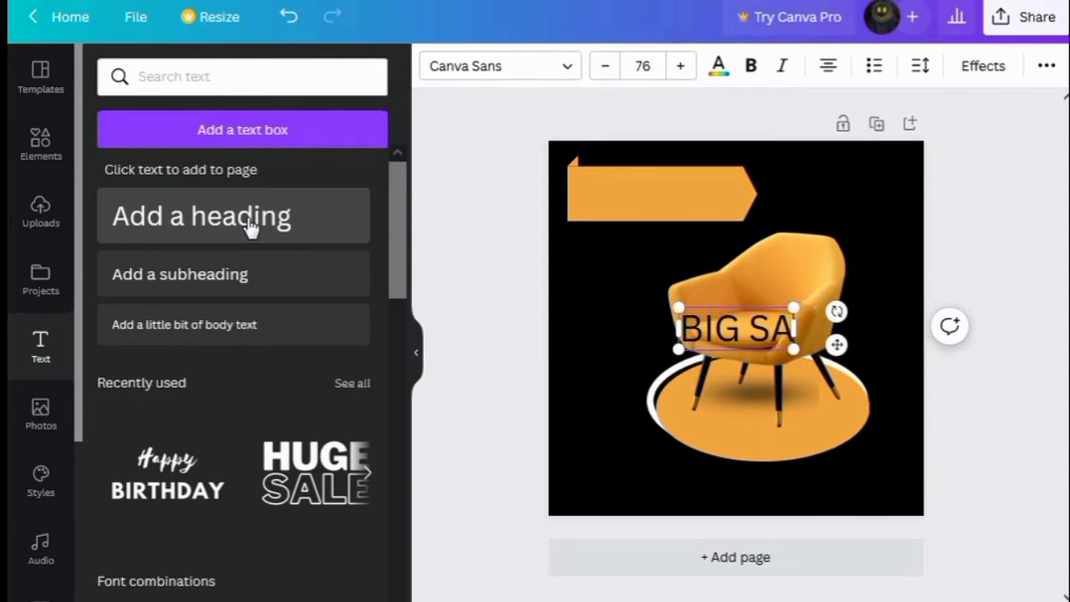
pyautogui.write('LE')
pyautogui.moveTo(837, 344); pyautogui.dragTo(779, 208)
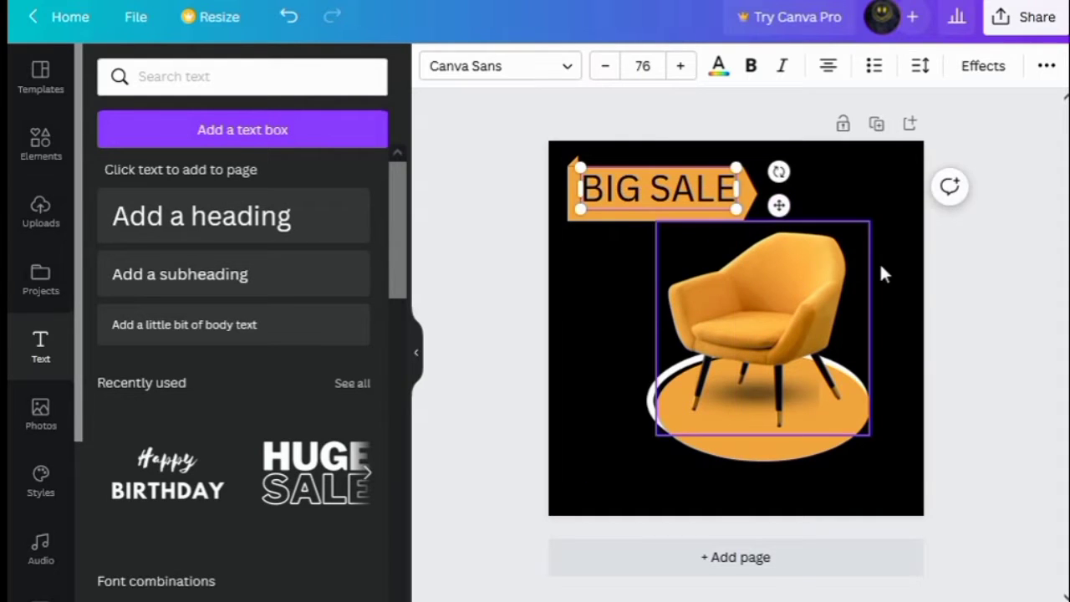
# Make the BIG SALE headline bold and increase its font size to 82
pyautogui.click(764, 210)
pyautogui.click(682, 194)
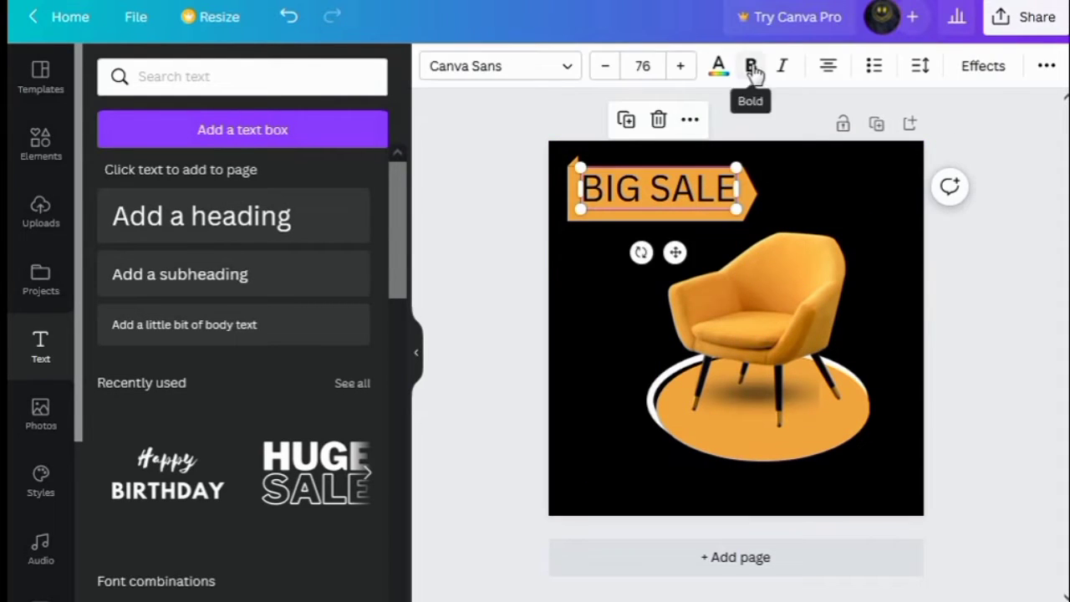
pyautogui.click(754, 72)
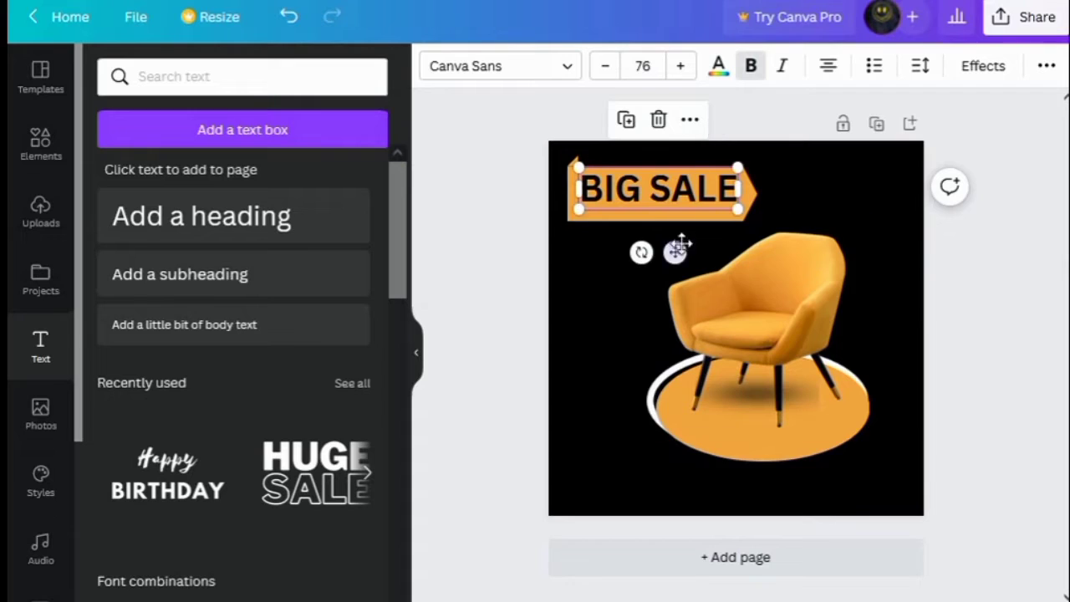
pyautogui.moveTo(656, 193); pyautogui.dragTo(650, 189)
pyautogui.click(682, 69)
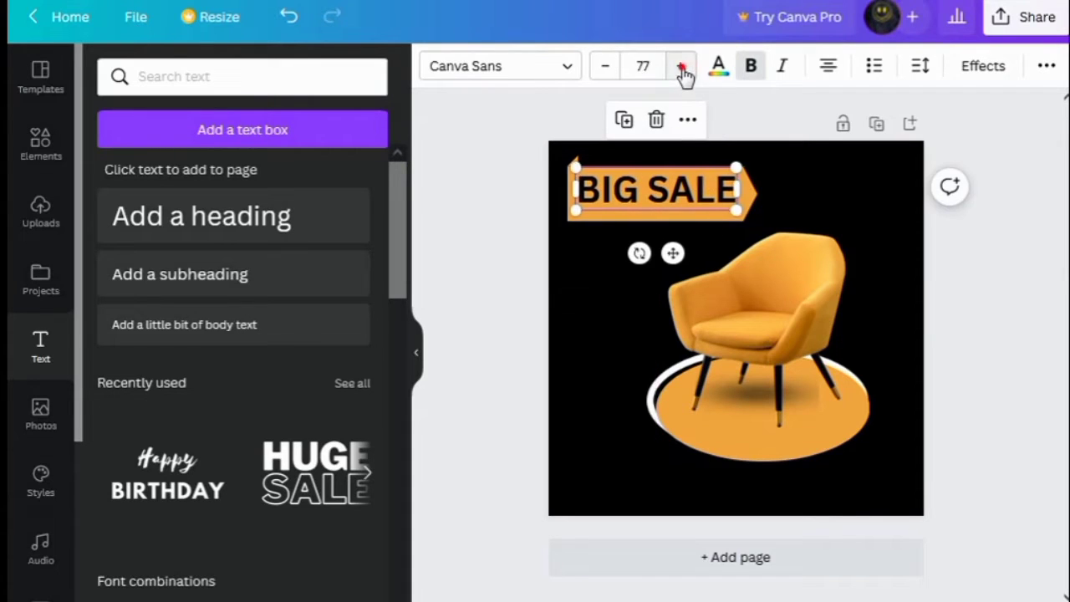
pyautogui.click(682, 69)
pyautogui.click(682, 68)
pyautogui.click(682, 68)
pyautogui.click(682, 68)
pyautogui.click(682, 68)
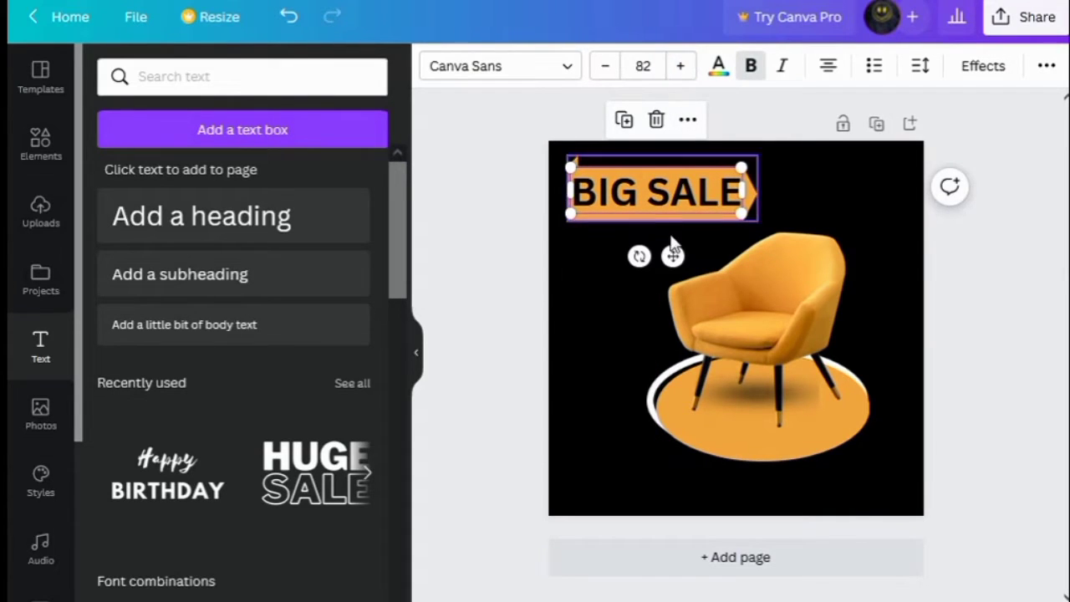
pyautogui.moveTo(673, 255); pyautogui.dragTo(673, 249)
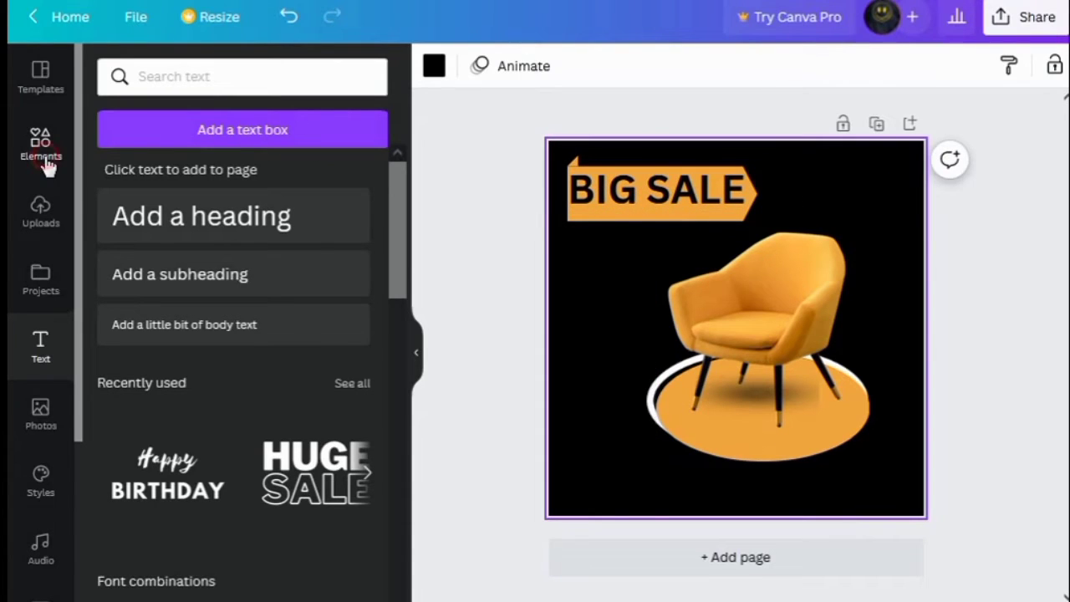
# Add a ribbon banner shape from Lines & Shapes and recolor it to the chair's orange
pyautogui.click(46, 163)
pyautogui.scroll(5, 276, 376)
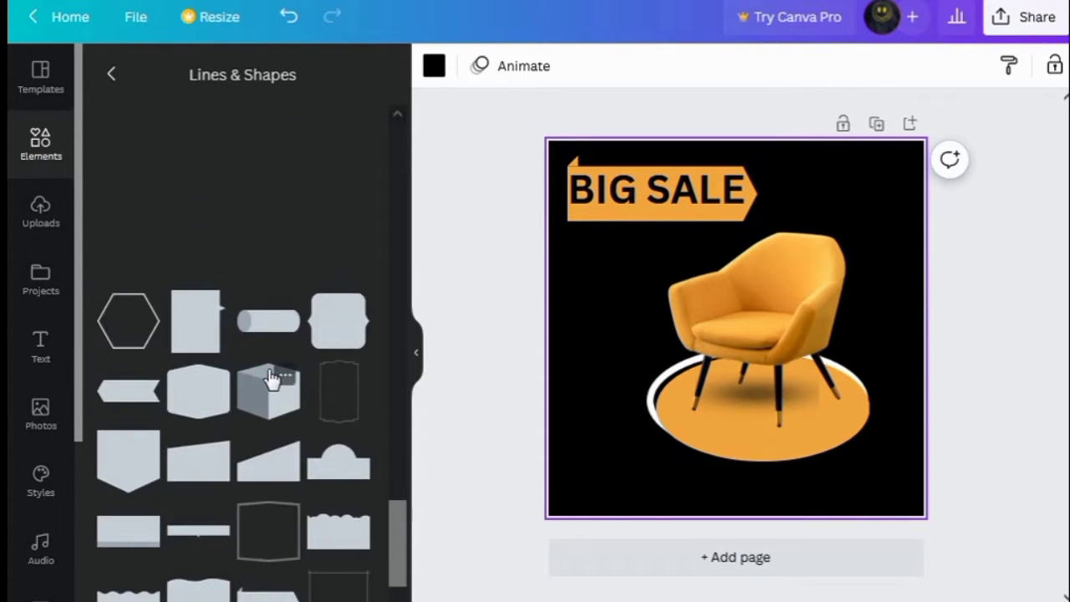
pyautogui.scroll(3, 265, 359)
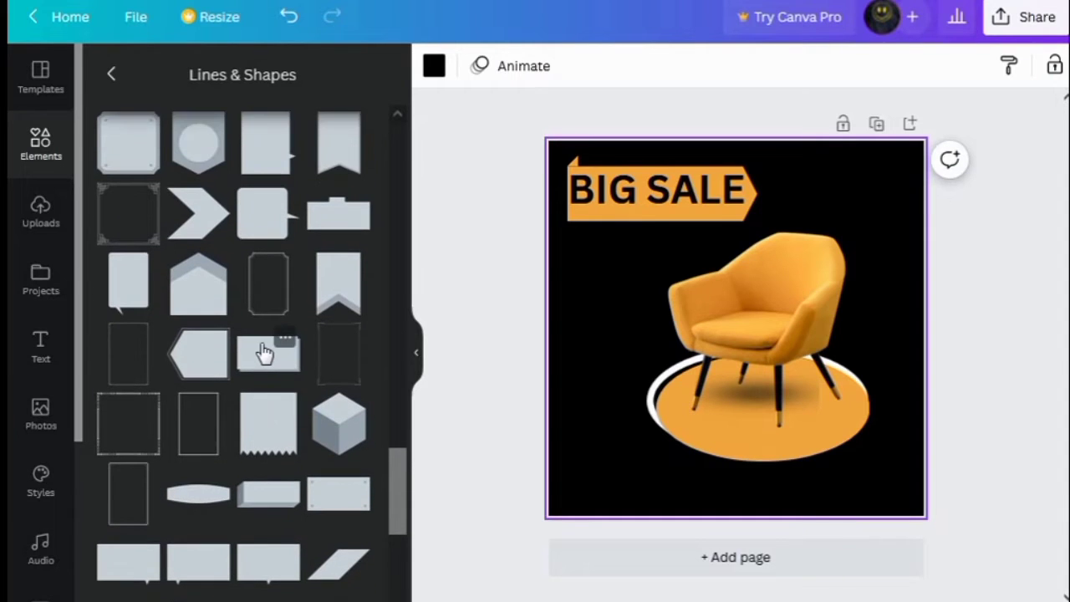
pyautogui.click(344, 336)
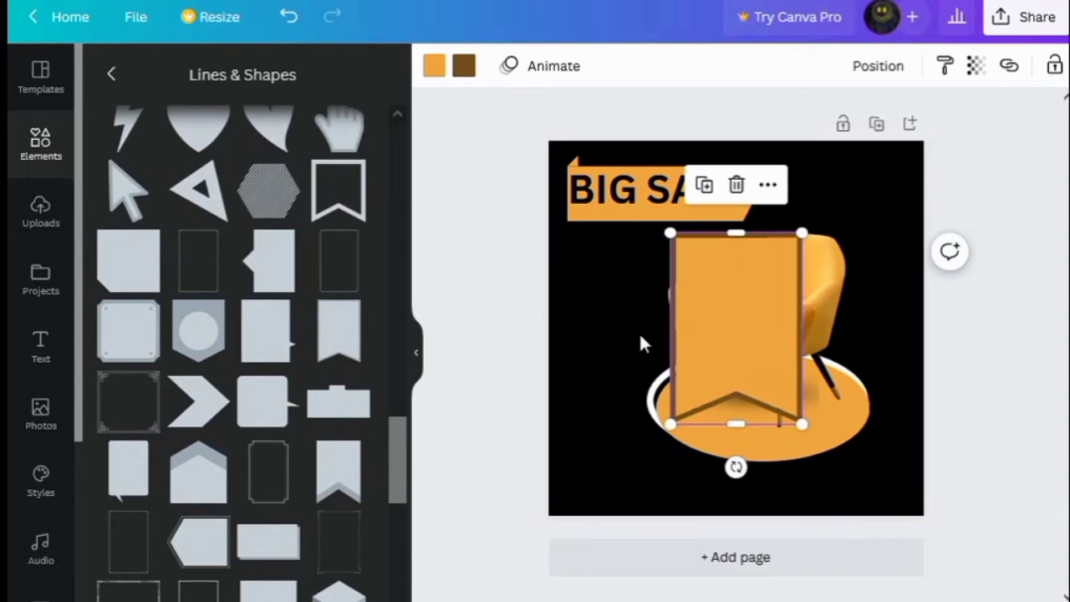
pyautogui.click(464, 67)
pyautogui.click(214, 339)
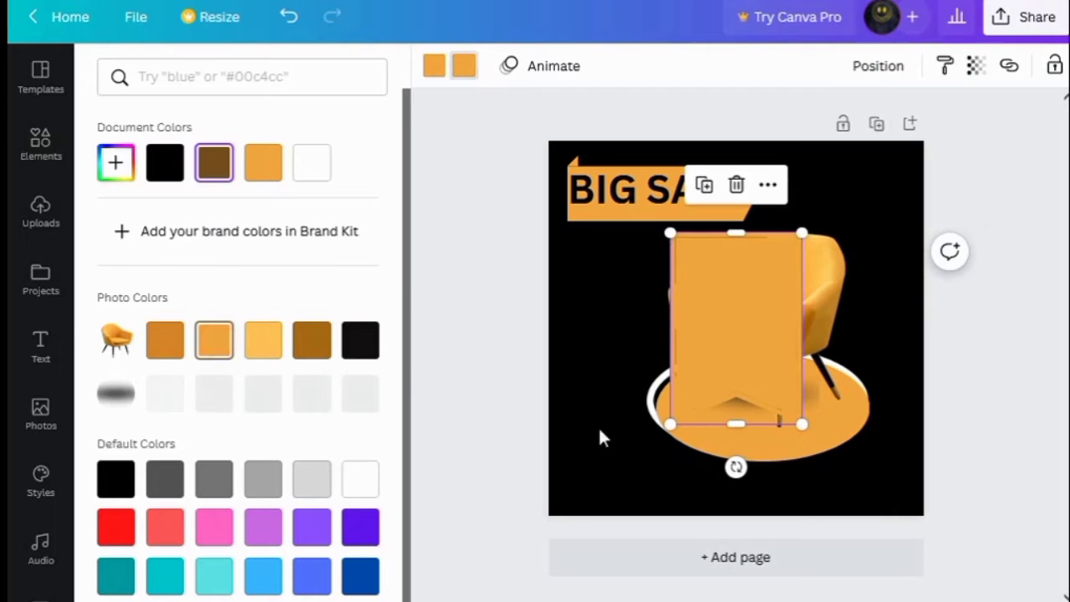
# Rotate and shrink the ribbon into a small horizontal tag and move it above the headline banner
pyautogui.moveTo(735, 467); pyautogui.dragTo(934, 332)
pyautogui.moveTo(641, 328); pyautogui.dragTo(568, 303)
pyautogui.moveTo(870, 354); pyautogui.dragTo(685, 291)
pyautogui.moveTo(683, 246); pyautogui.dragTo(669, 240)
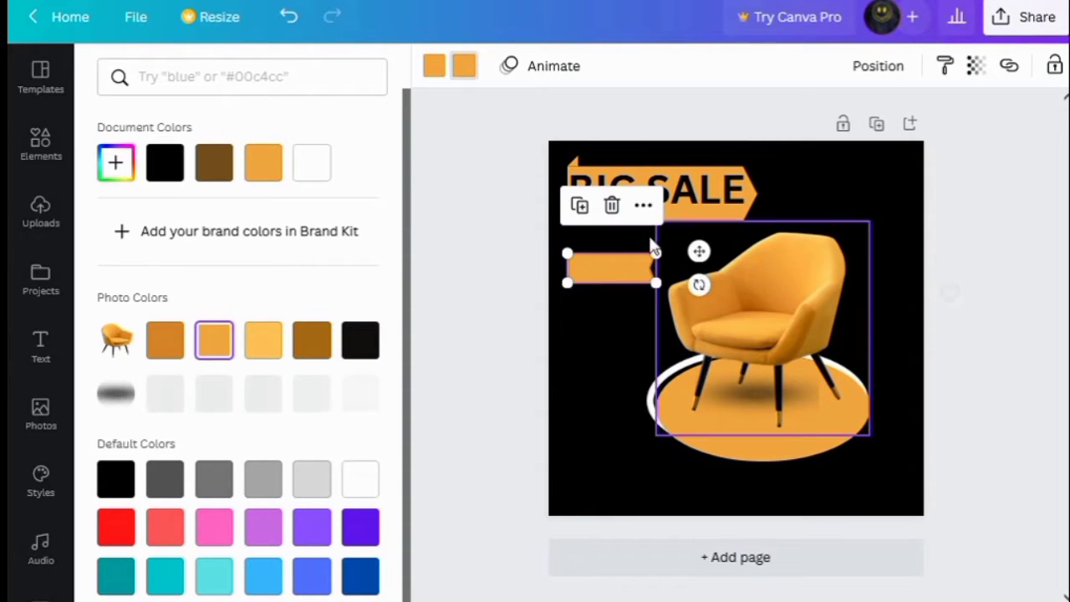
pyautogui.moveTo(627, 279); pyautogui.dragTo(605, 156)
pyautogui.click(602, 280)
pyautogui.click(606, 288)
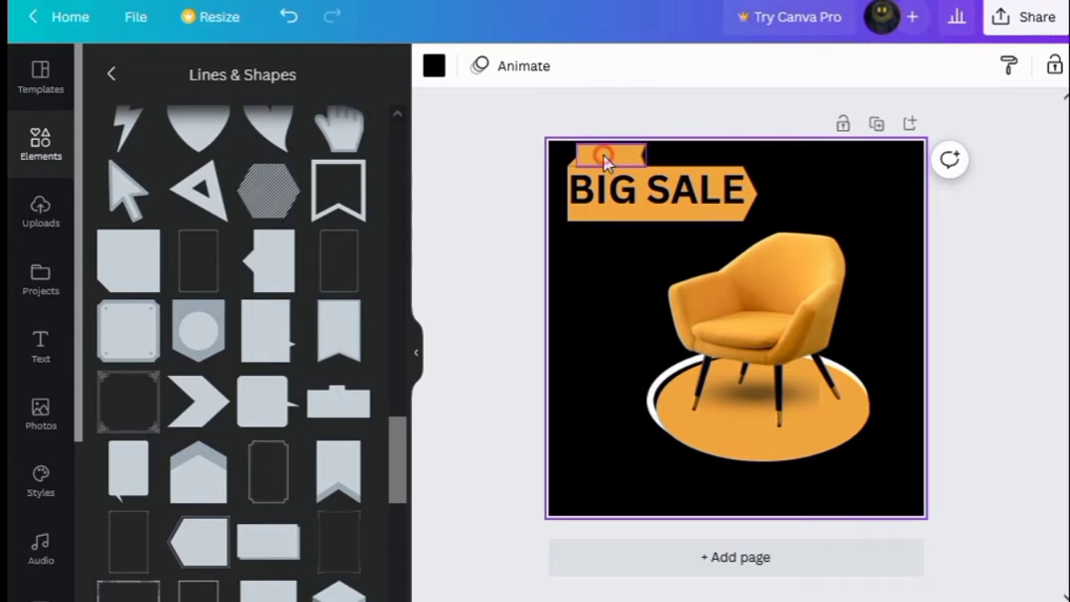
# Duplicate the small tag and place the copy just below the headline banner
pyautogui.click(604, 155)
pyautogui.click(579, 220)
pyautogui.moveTo(617, 159); pyautogui.dragTo(608, 241)
pyautogui.click(584, 319)
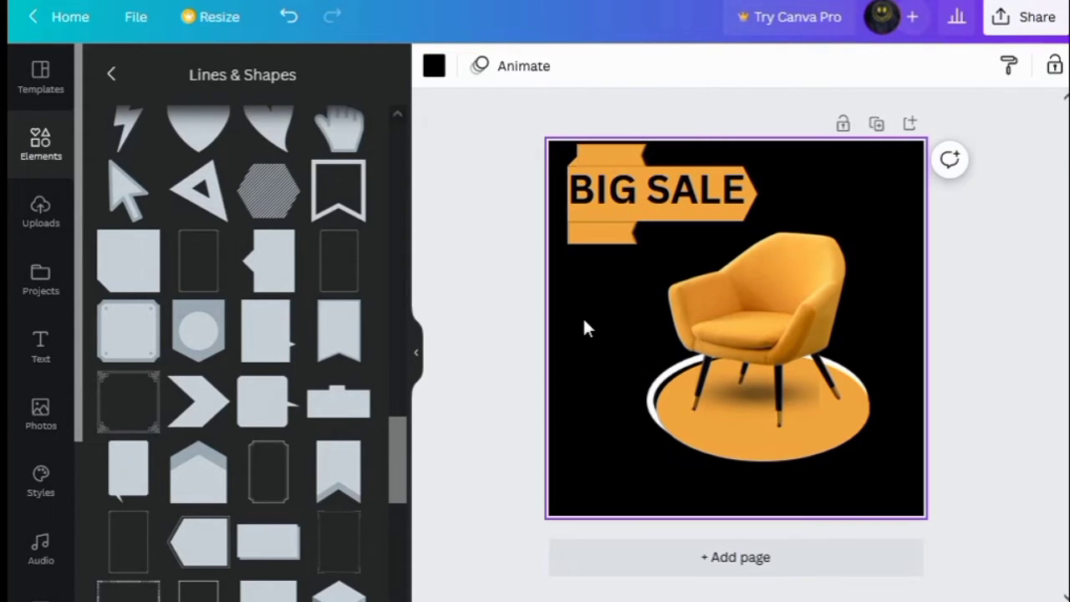
# Duplicate the headline text, shrink the copy to font size 30.5 and place it on the upper tag
pyautogui.click(598, 208)
pyautogui.click(625, 119)
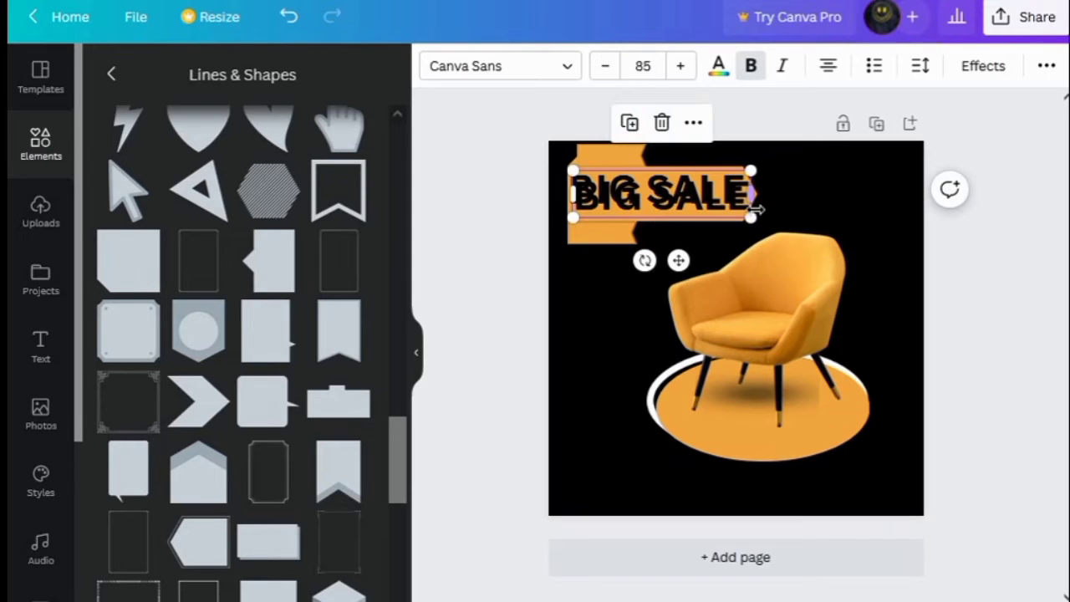
pyautogui.moveTo(750, 219); pyautogui.dragTo(646, 193)
pyautogui.moveTo(621, 232); pyautogui.dragTo(626, 207)
pyautogui.click(605, 66)
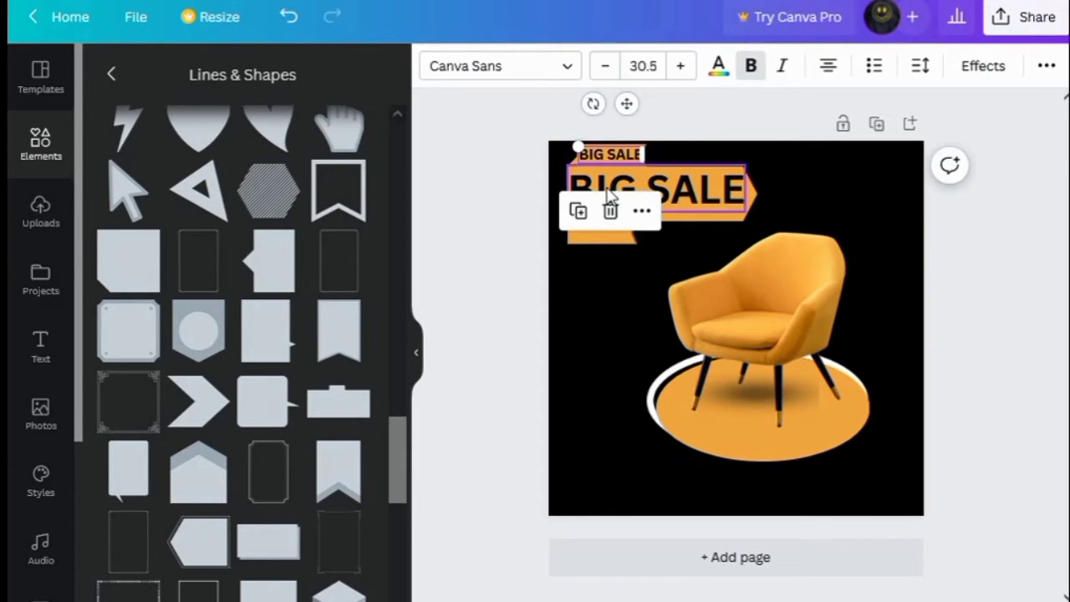
# Change the small text on the upper tag to "FURNITURE" at font size 24.3
pyautogui.doubleClick(640, 158)
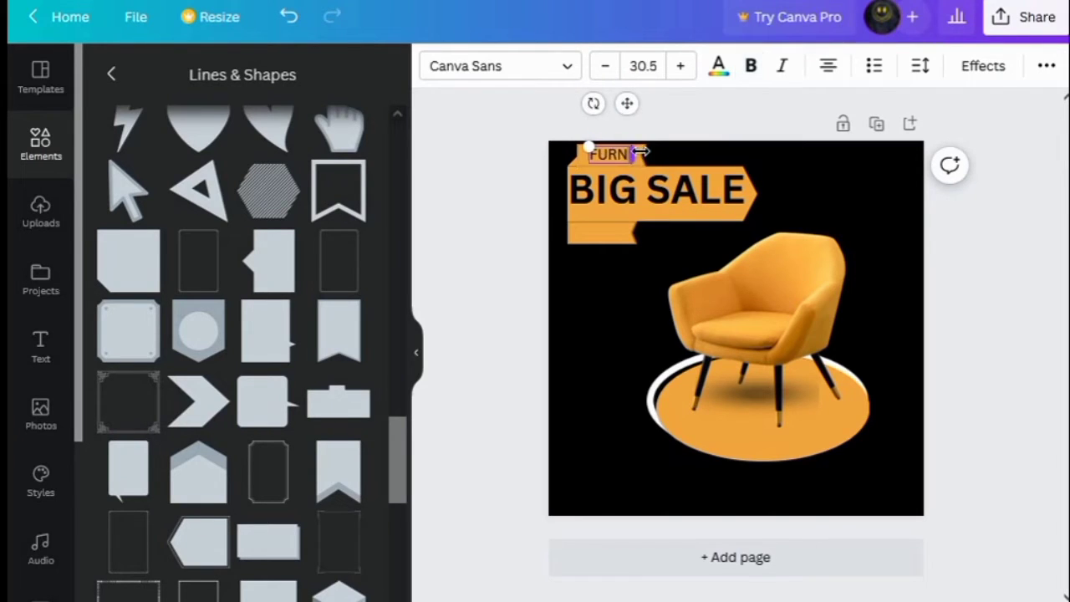
pyautogui.moveTo(570, 147); pyautogui.dragTo(616, 154)
pyautogui.click(605, 66)
pyautogui.click(605, 68)
pyautogui.click(606, 66)
pyautogui.click(605, 67)
pyautogui.click(757, 151)
pyautogui.click(609, 155)
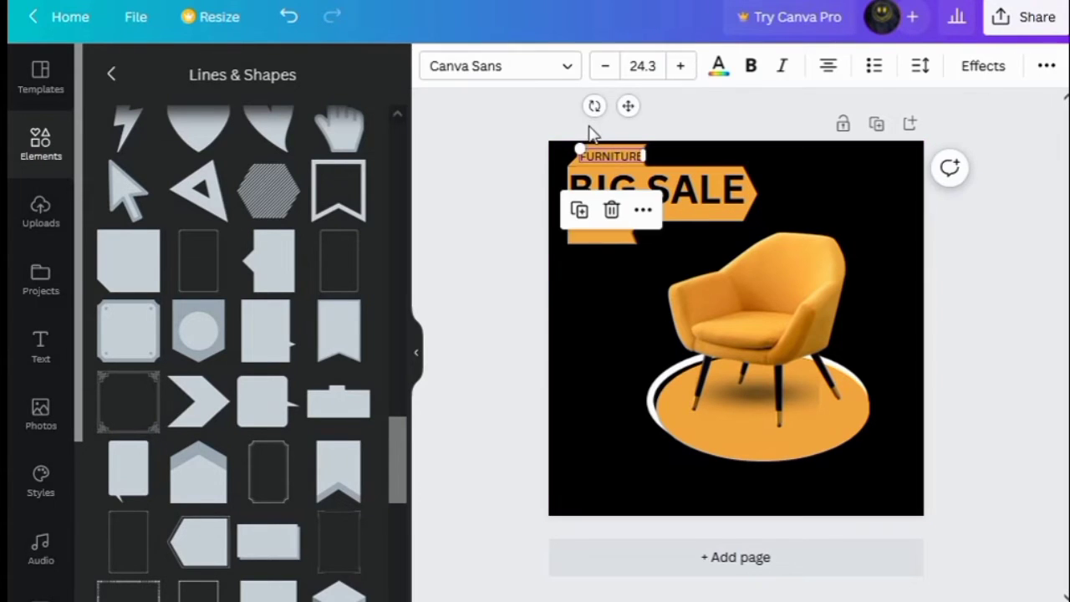
# Duplicate the FURNITURE label onto the lower tag and change its text to "THIS WEEK"
pyautogui.click(579, 210)
pyautogui.moveTo(609, 173); pyautogui.dragTo(594, 230)
pyautogui.click(628, 235)
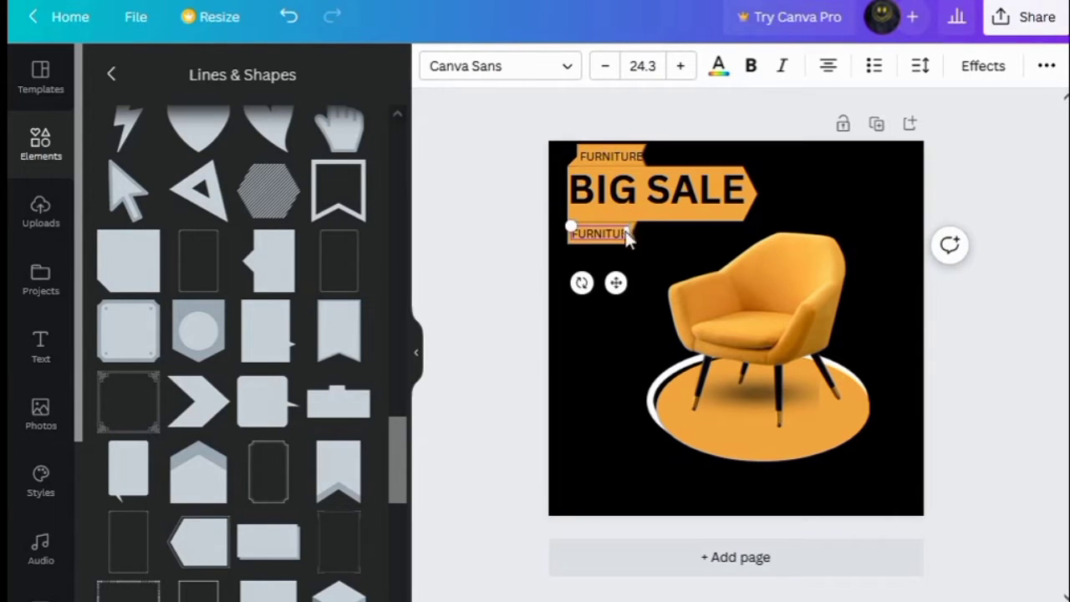
pyautogui.write('THIS WE')
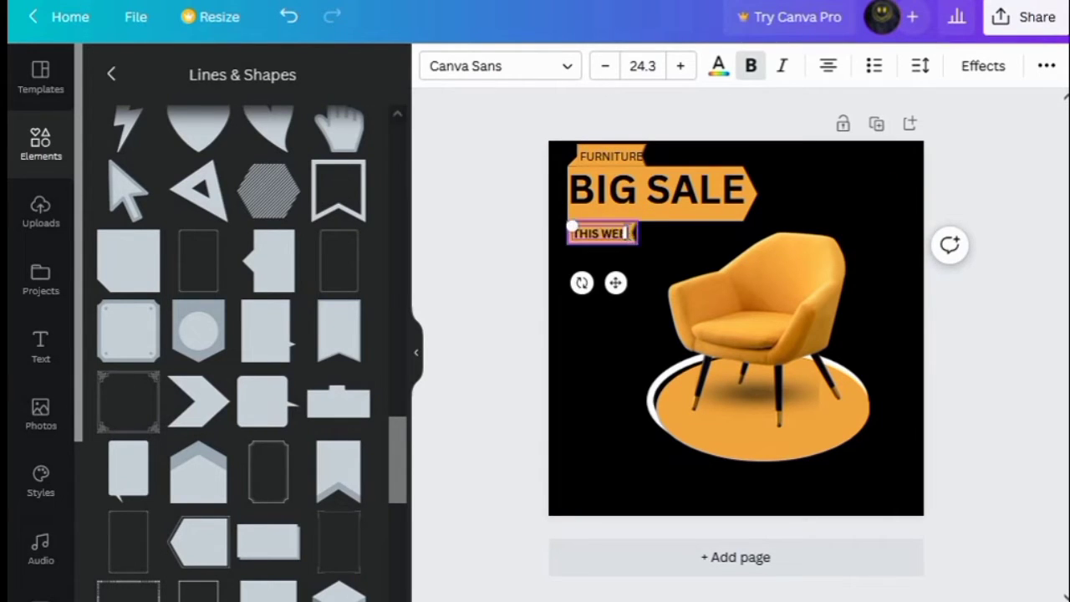
pyautogui.write('EK')
pyautogui.click(636, 278)
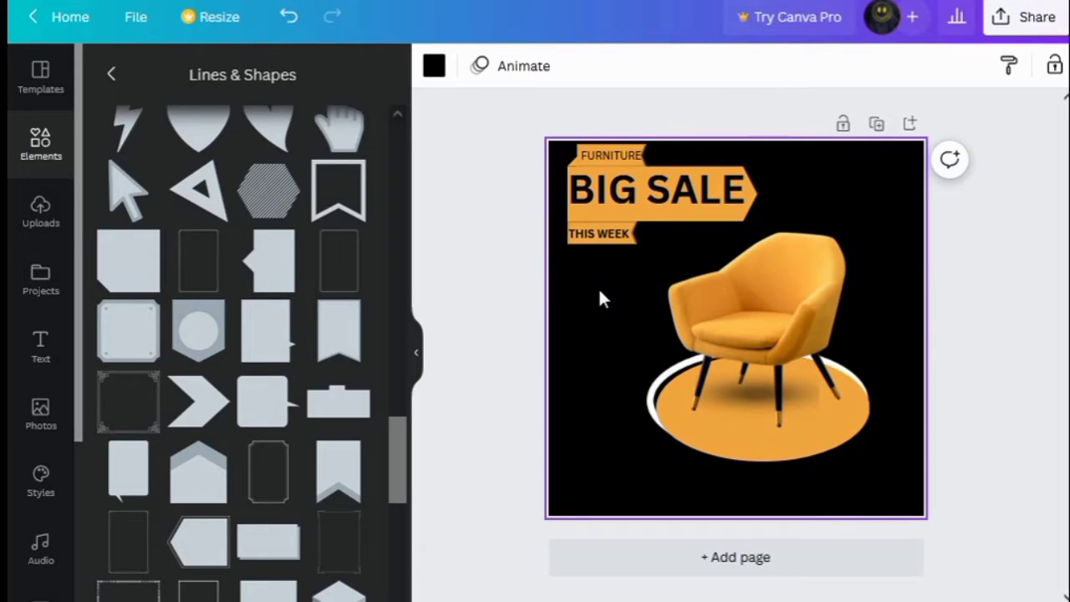
# Search elements for lines, add a straight line and color it orange
pyautogui.click(111, 74)
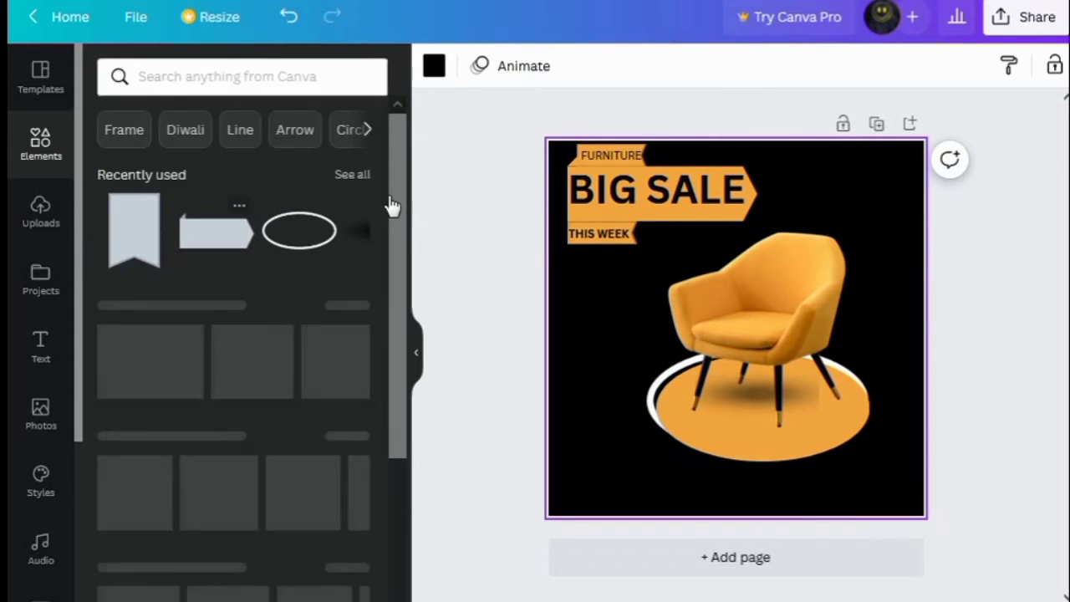
pyautogui.click(240, 132)
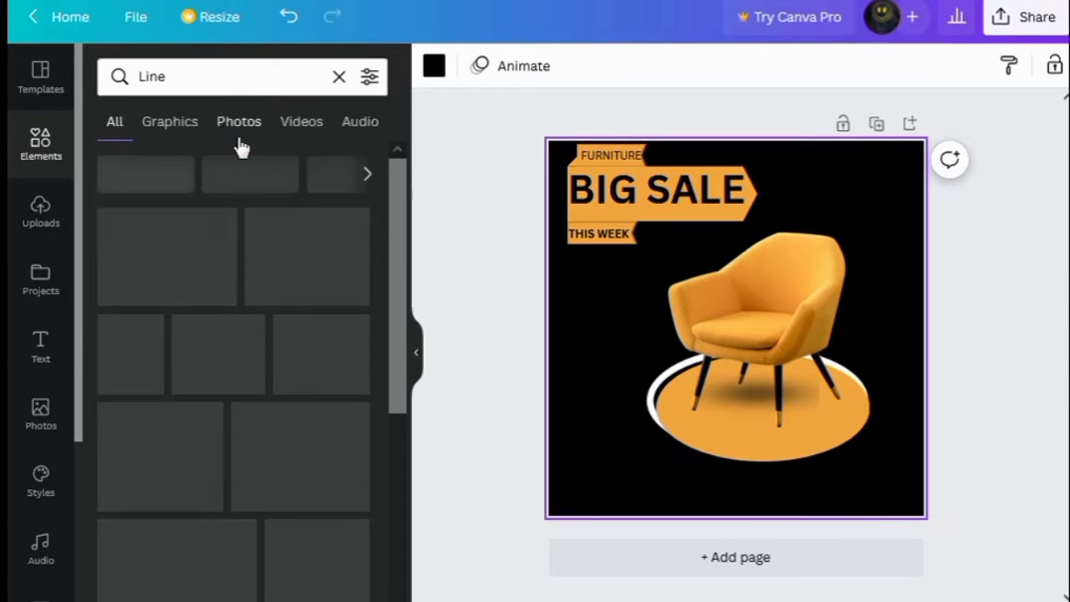
pyautogui.click(142, 252)
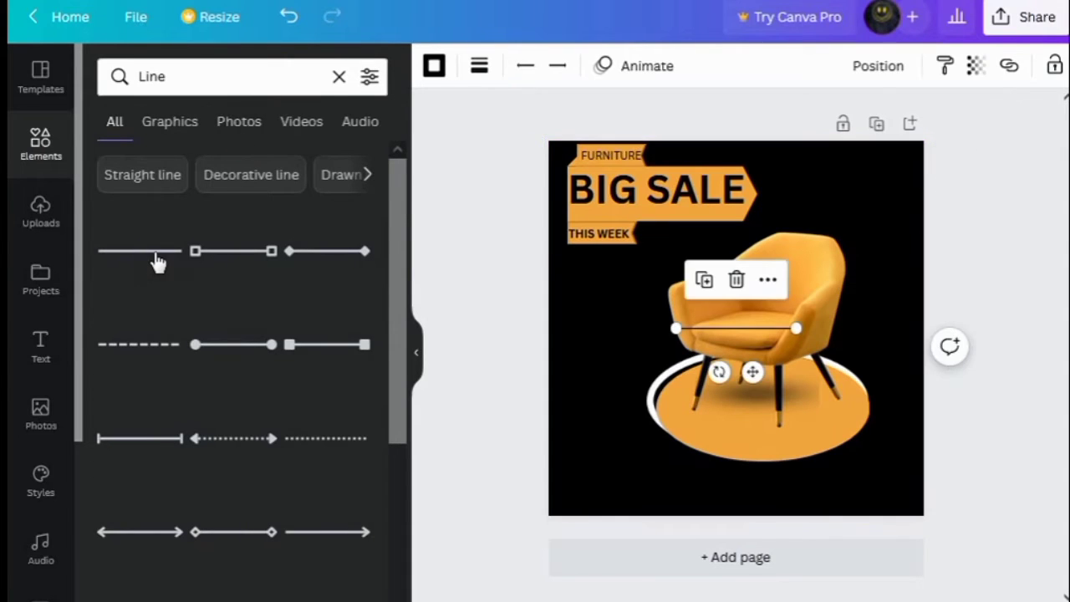
pyautogui.click(434, 68)
pyautogui.click(214, 177)
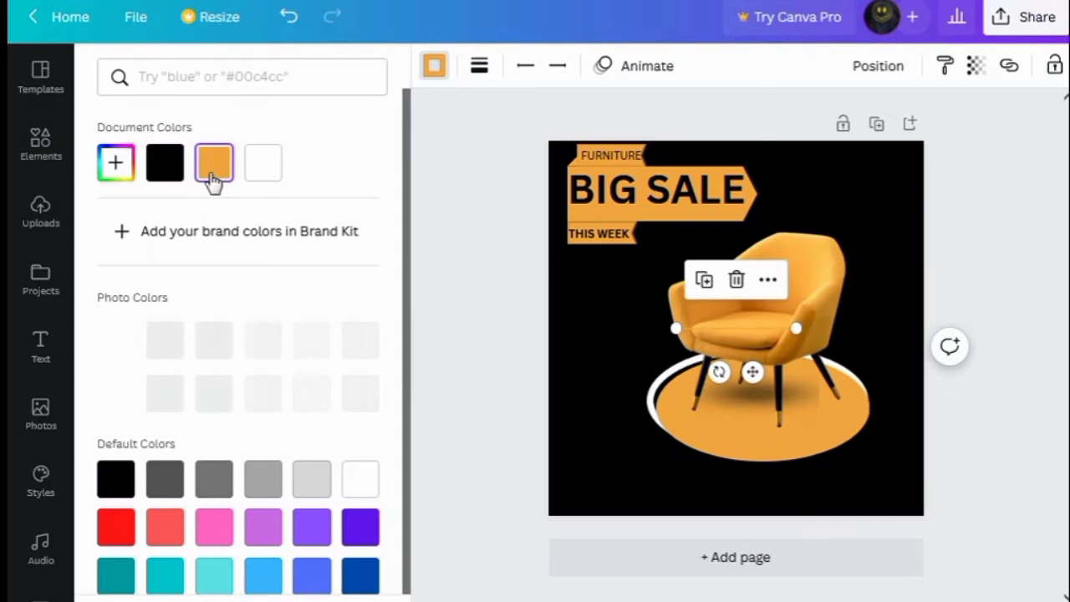
# Shorten the orange line and move it to the top edge beside the FURNITURE tag
pyautogui.moveTo(741, 317); pyautogui.dragTo(694, 164)
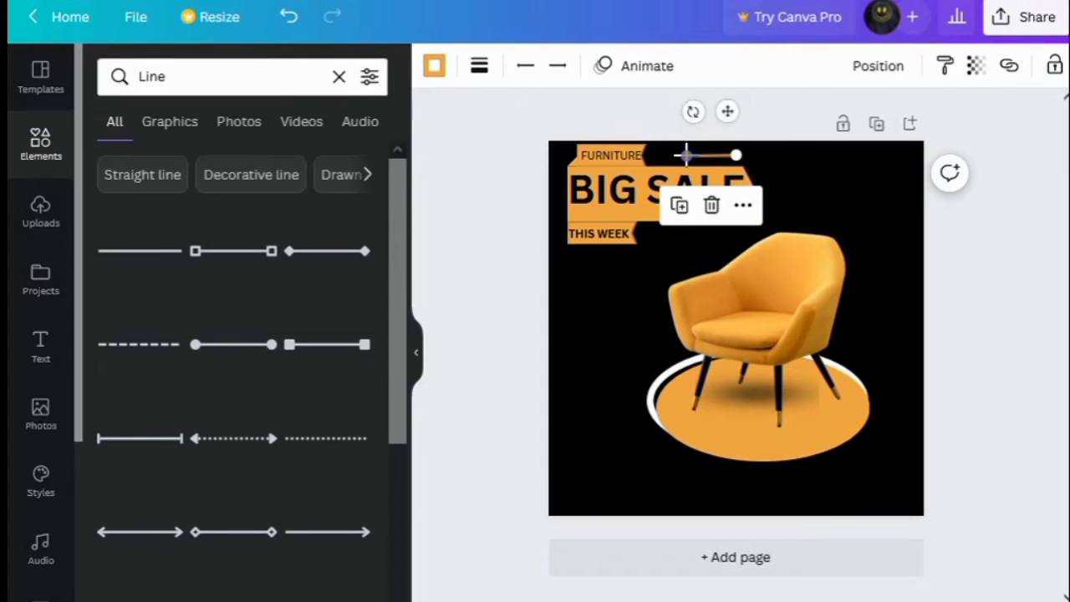
pyautogui.moveTo(686, 156); pyautogui.dragTo(681, 155)
pyautogui.press('Delete')
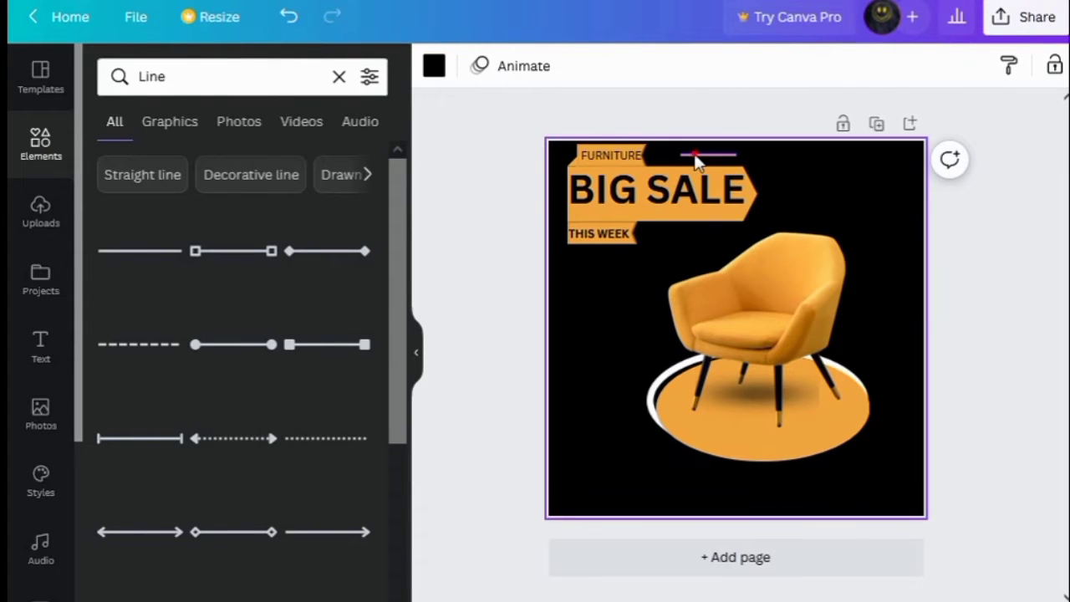
# Duplicate the orange line and place the copy below the headline beside the THIS WEEK tag
pyautogui.click(697, 157)
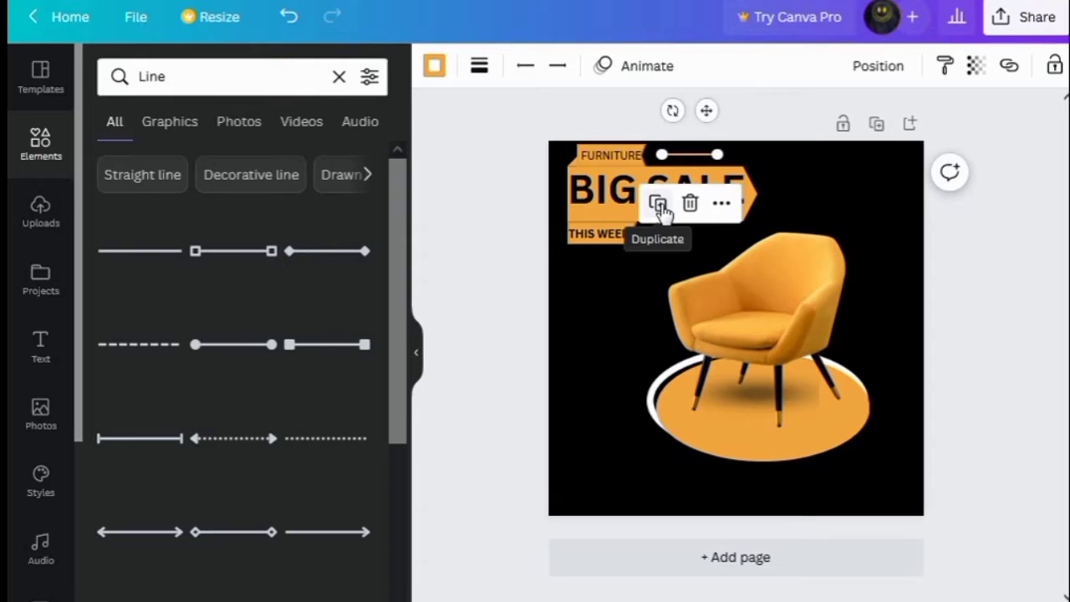
pyautogui.click(658, 205)
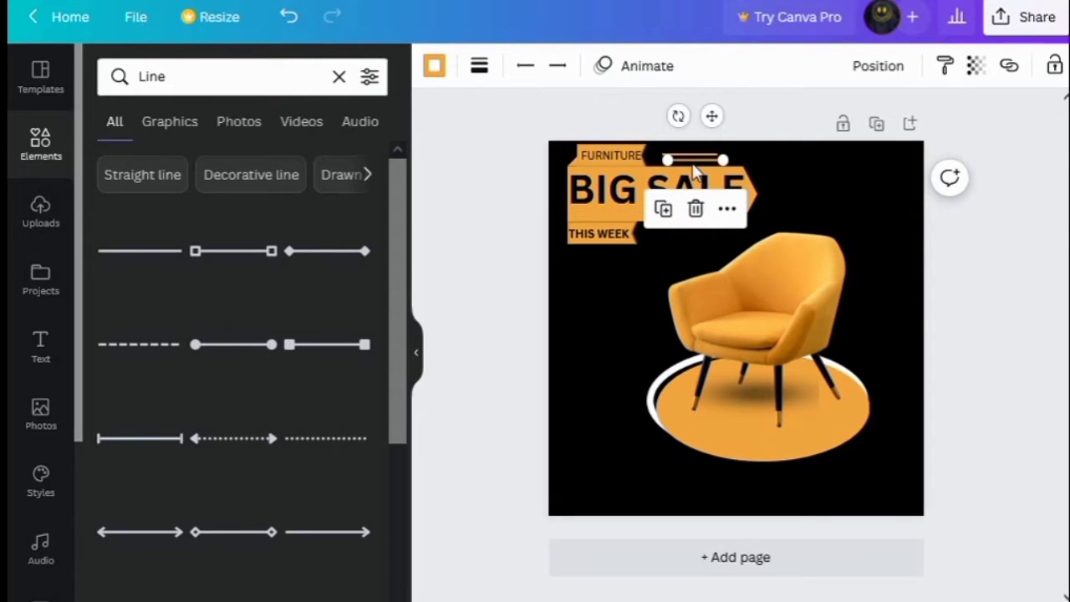
pyautogui.moveTo(692, 160); pyautogui.dragTo(705, 234)
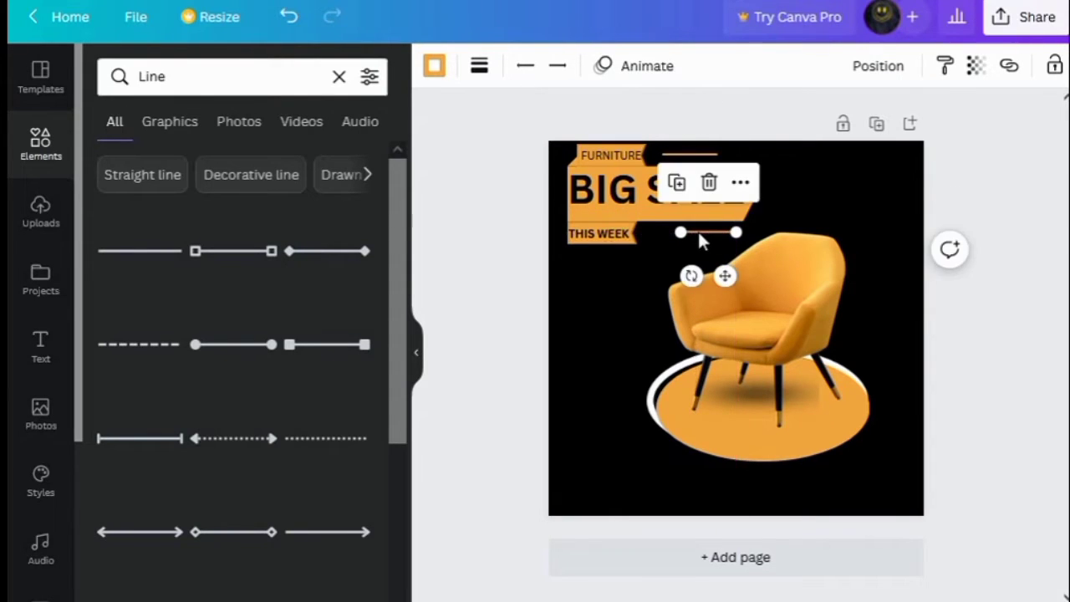
pyautogui.click(791, 199)
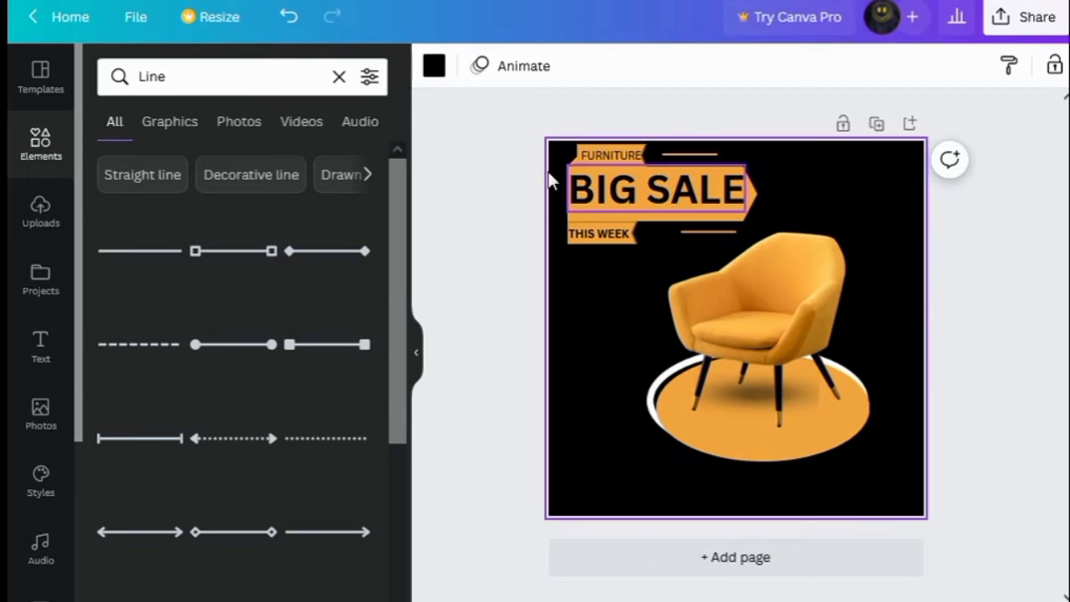
# Search elements for "DOT" and add the three-dot graphic to the design
pyautogui.click(338, 76)
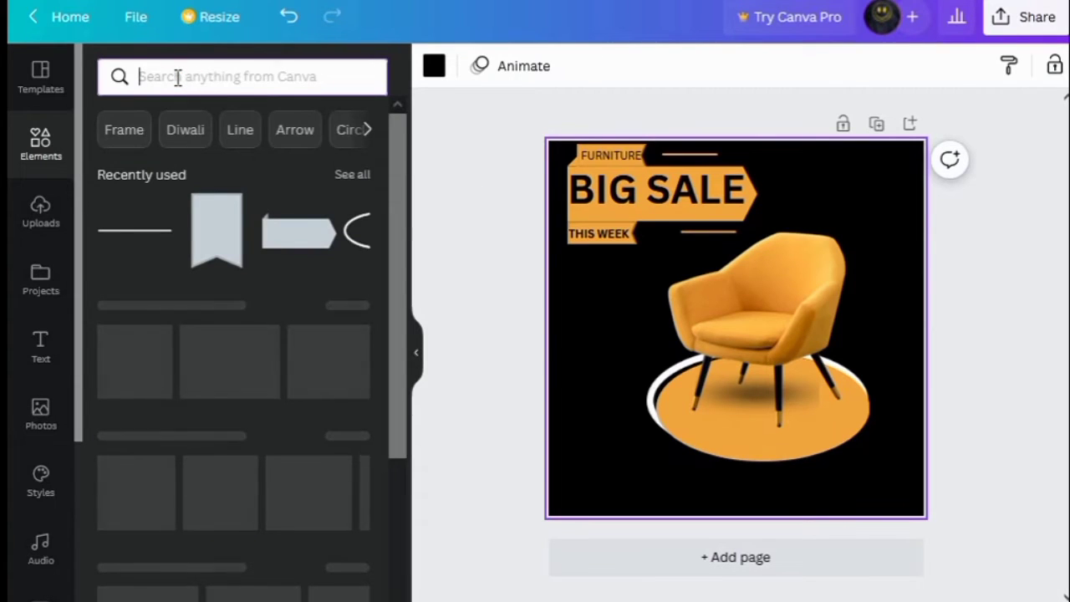
pyautogui.write('DOT')
pyautogui.press('Return')
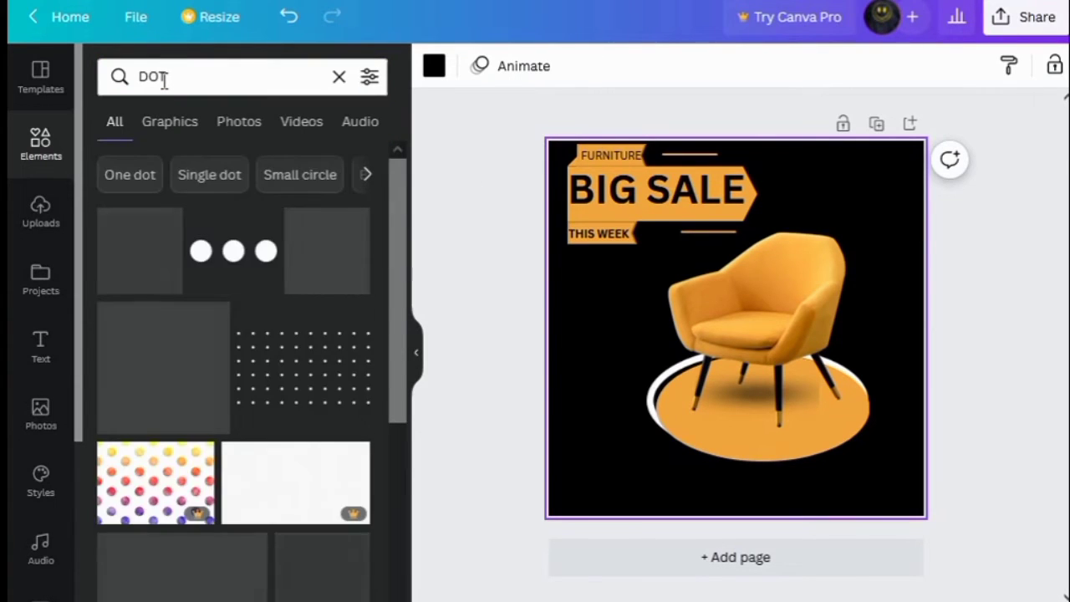
pyautogui.click(231, 253)
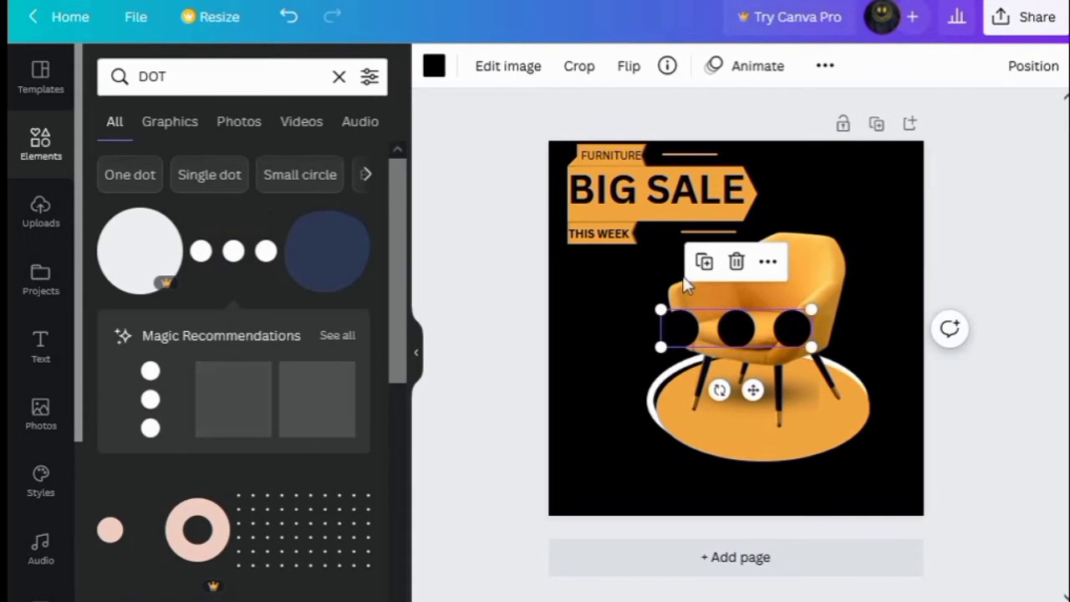
# Color the three-dot graphic orange, then shrink it and place it at the end of the top orange line
pyautogui.click(434, 66)
pyautogui.click(214, 162)
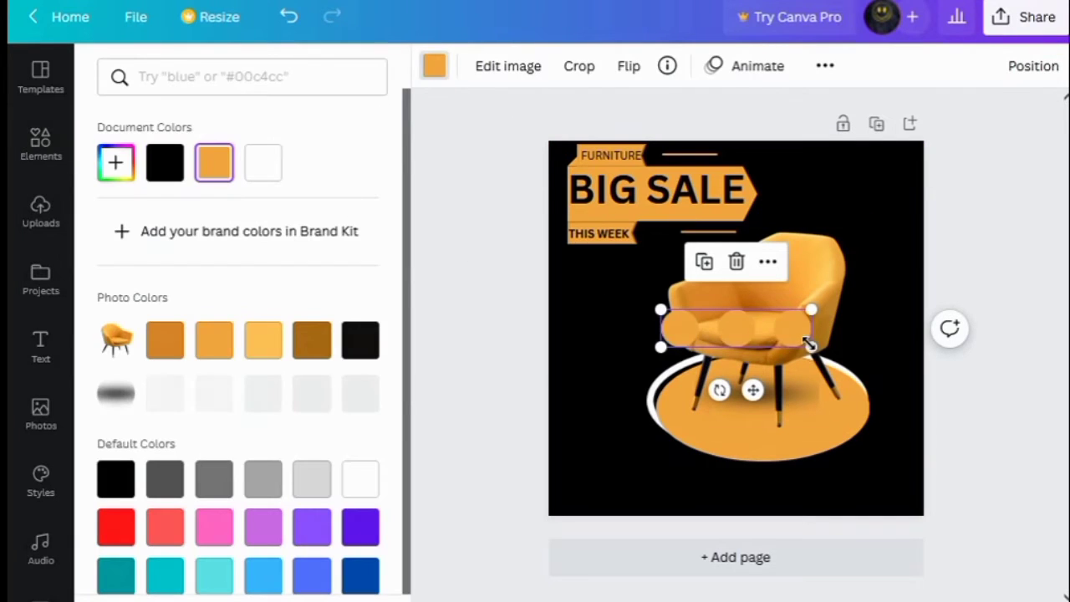
pyautogui.moveTo(809, 344); pyautogui.dragTo(764, 209)
pyautogui.hotkey('ctrl', 'd')
pyautogui.hotkey('ctrl', 'z')
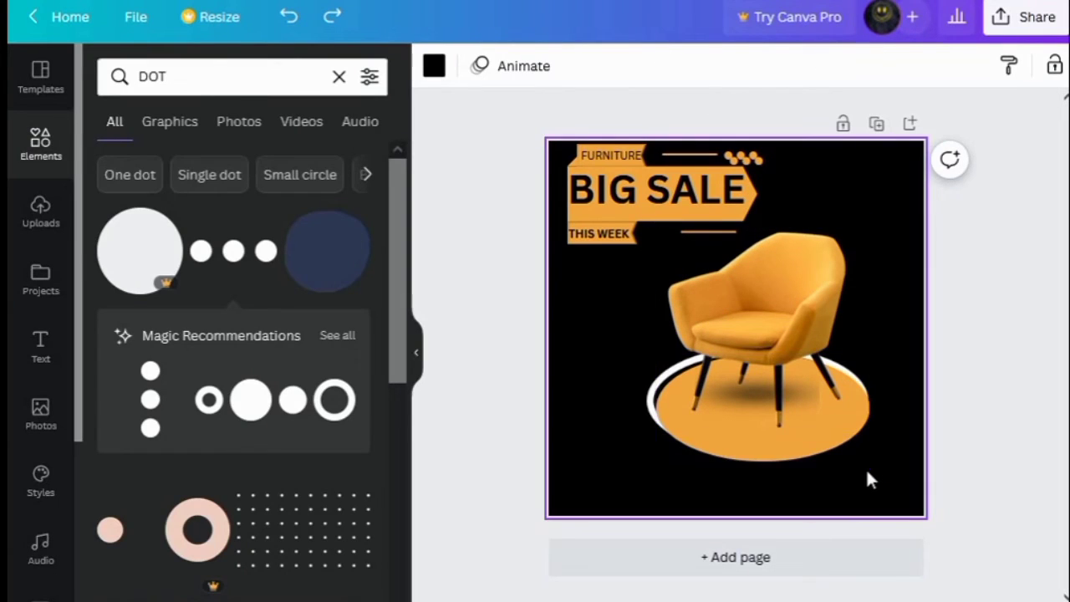
# Group the chair with its oval base, resize the group slightly and move it lower on the canvas
pyautogui.moveTo(866, 468); pyautogui.dragTo(704, 274)
pyautogui.rightClick(704, 275)
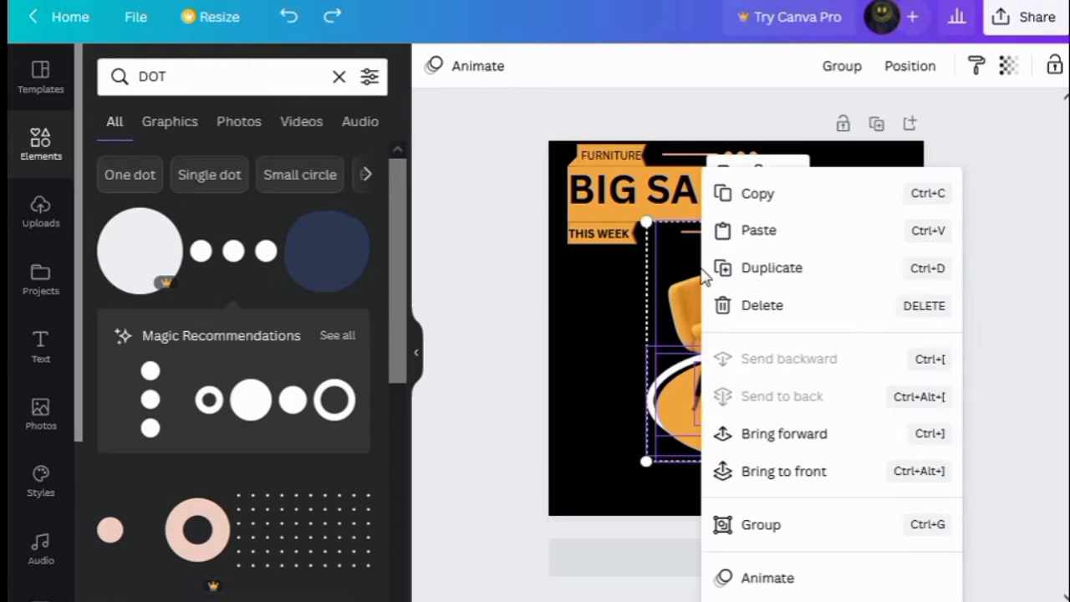
pyautogui.click(768, 525)
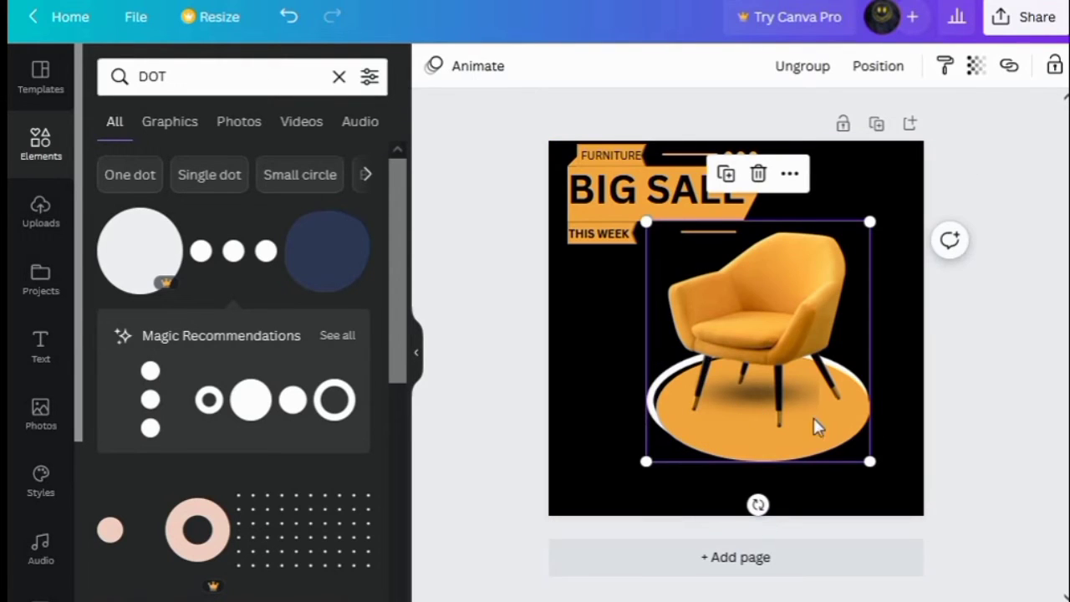
pyautogui.moveTo(866, 464)
pyautogui.mouseDown()
pyautogui.moveTo(829, 422)
pyautogui.moveTo(858, 449)
pyautogui.mouseUp()
pyautogui.moveTo(778, 358); pyautogui.dragTo(795, 389)
pyautogui.click(625, 385)
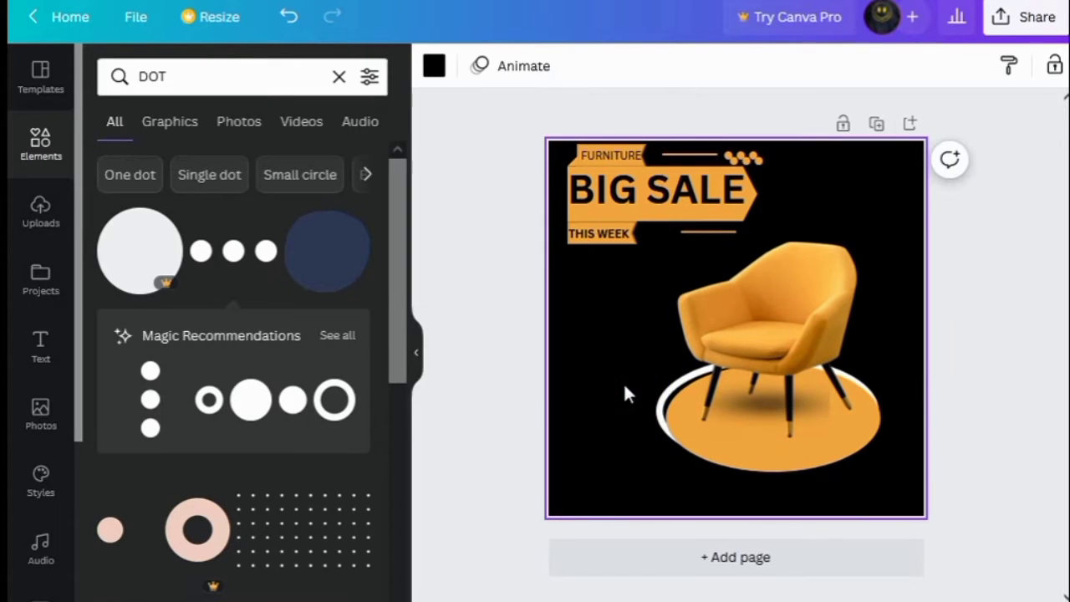
# Place a second three-dot graphic at the end of the lower orange line beside the THIS WEEK tag
pyautogui.moveTo(752, 162); pyautogui.dragTo(763, 236)
pyautogui.moveTo(773, 281); pyautogui.dragTo(771, 275)
pyautogui.click(821, 216)
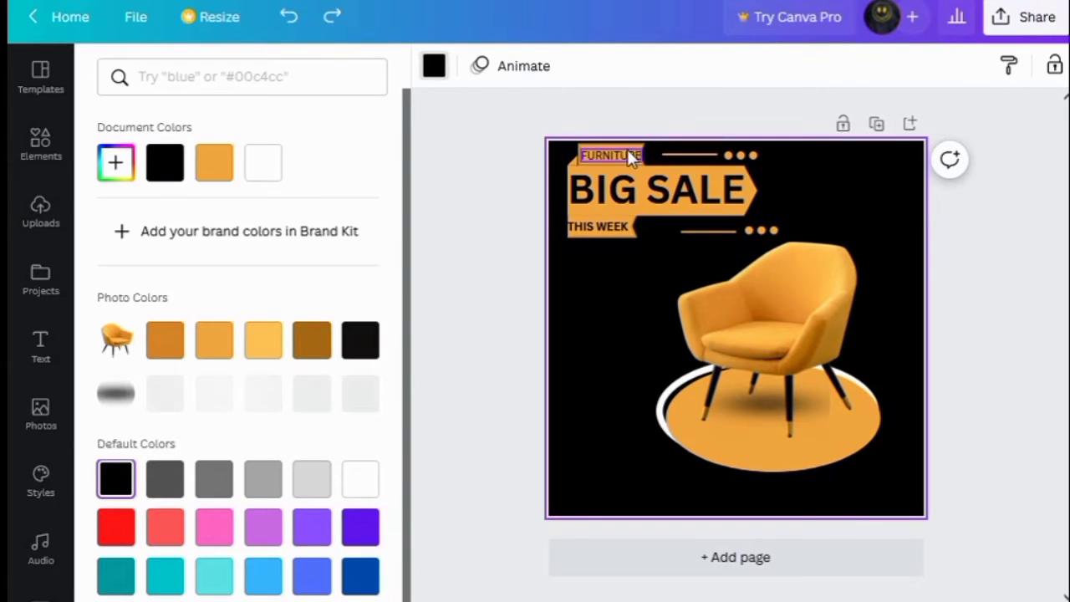
# Change the FURNITURE tag's background color to white
pyautogui.click(633, 147)
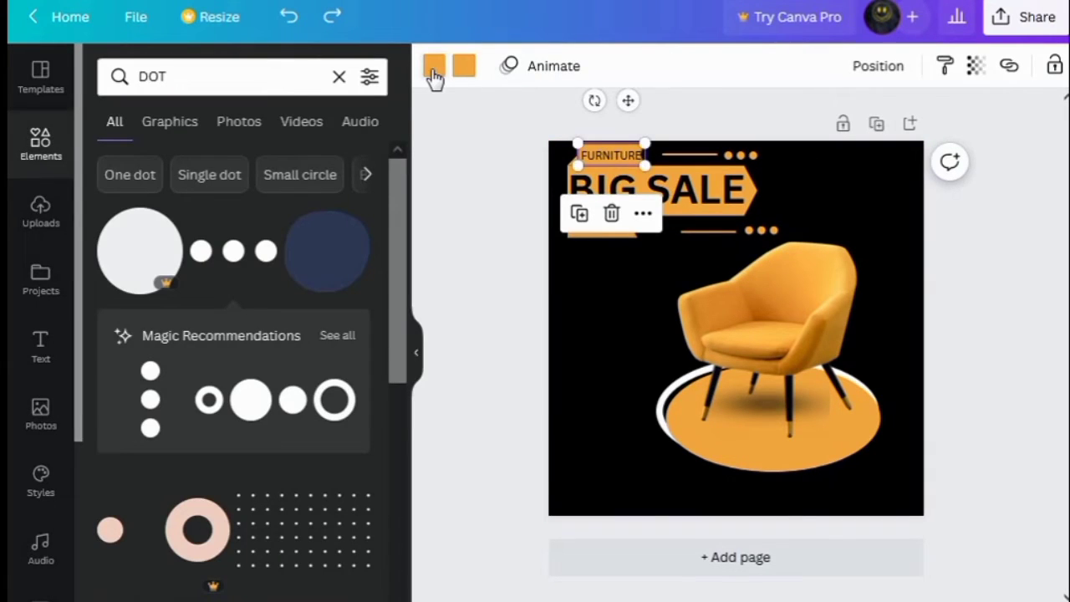
pyautogui.click(434, 66)
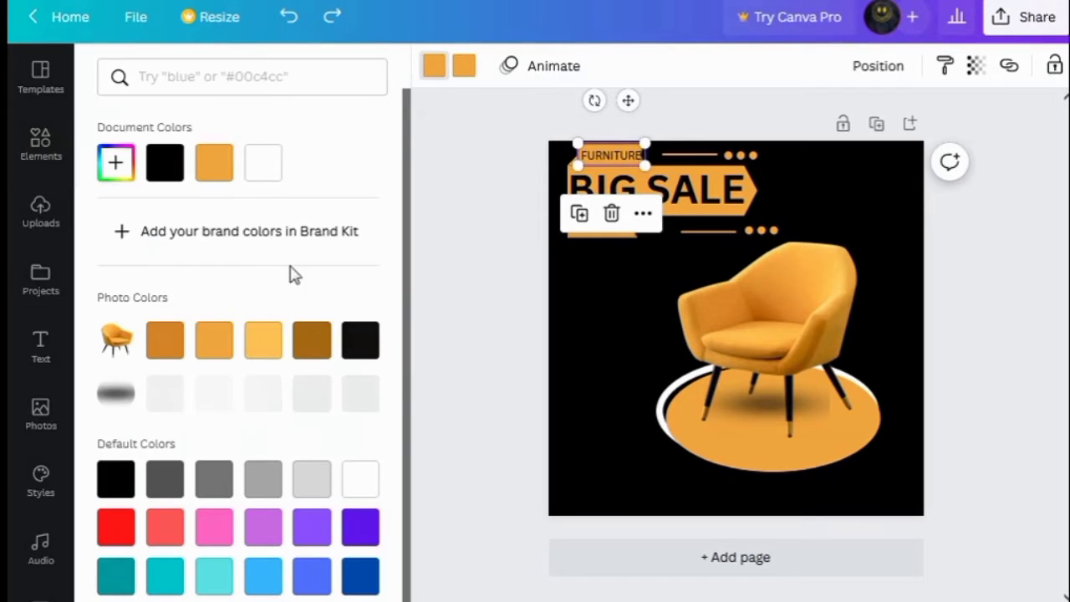
pyautogui.click(362, 478)
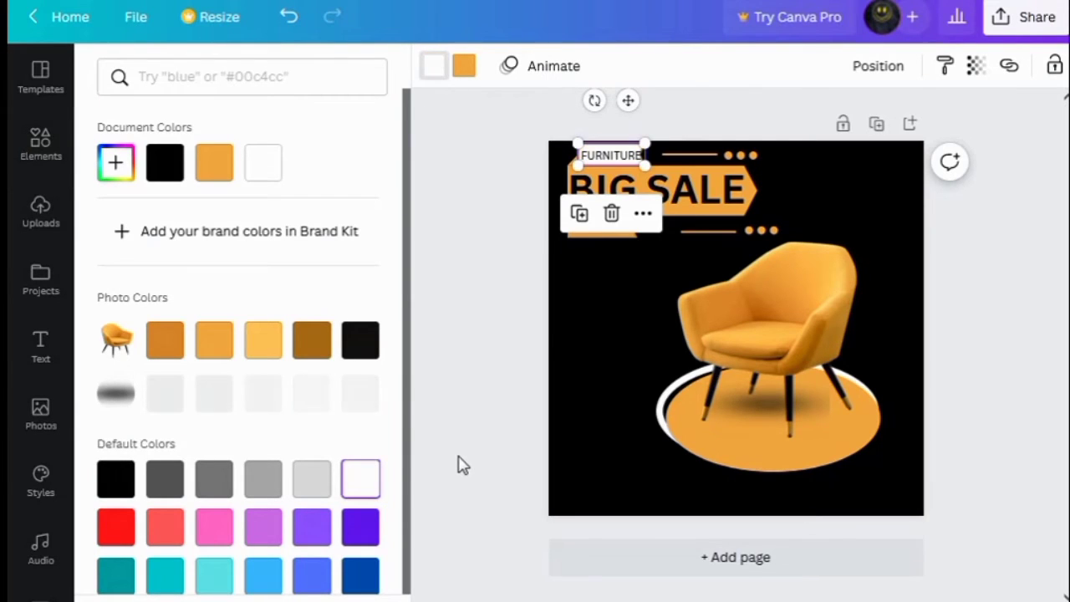
# Change the THIS WEEK tag's background color to white
pyautogui.click(591, 240)
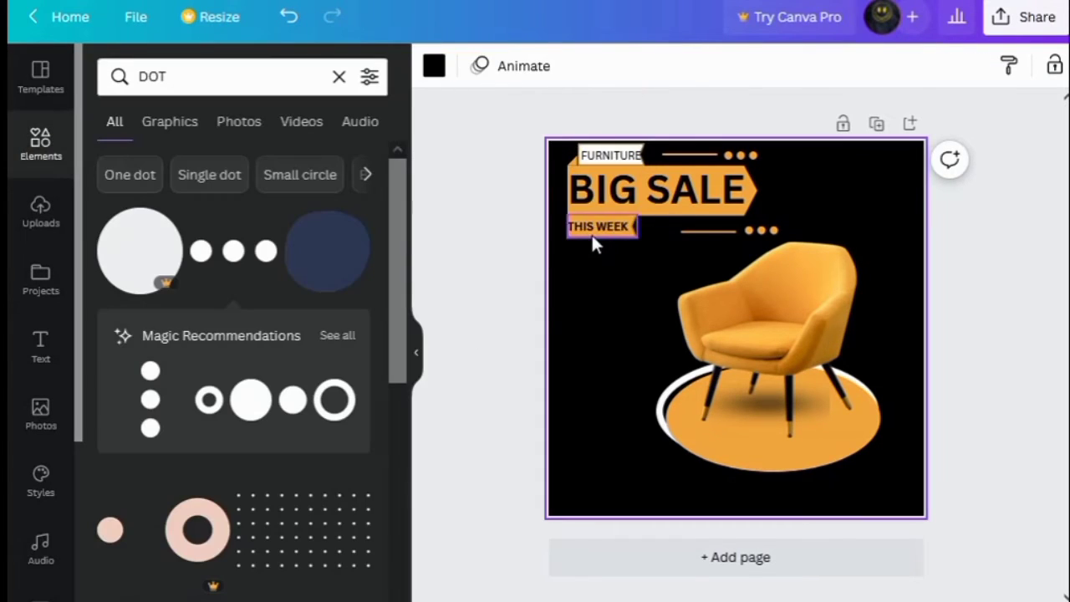
pyautogui.click(433, 67)
pyautogui.click(361, 478)
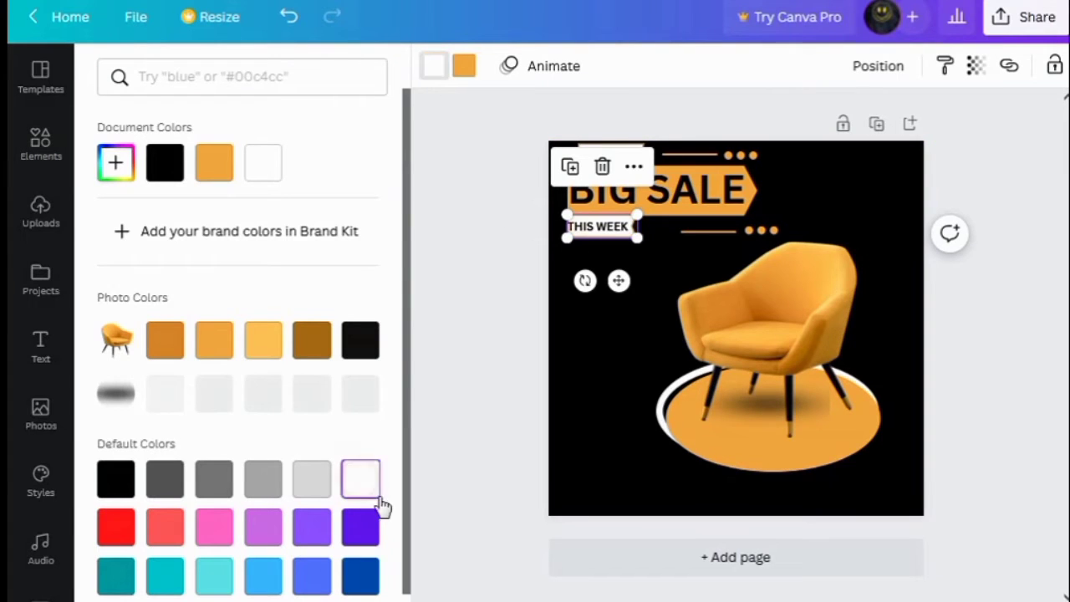
pyautogui.click(581, 445)
# Duplicate the BIG SALE headline, color the copy orange, shrink it and move it to the top-right corner
pyautogui.click(619, 171)
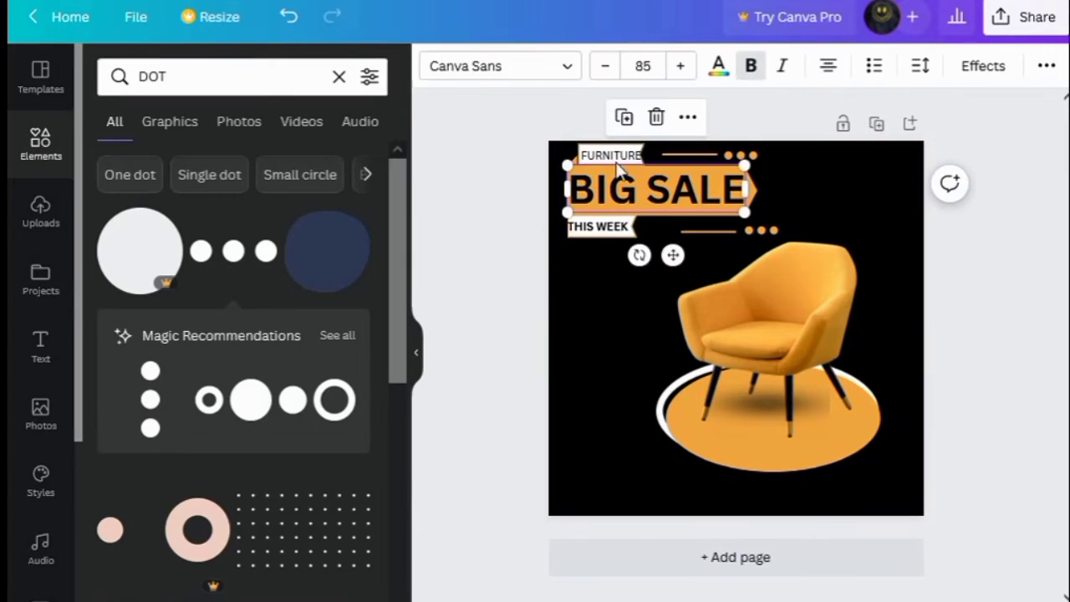
pyautogui.click(624, 119)
pyautogui.moveTo(680, 258); pyautogui.dragTo(754, 255)
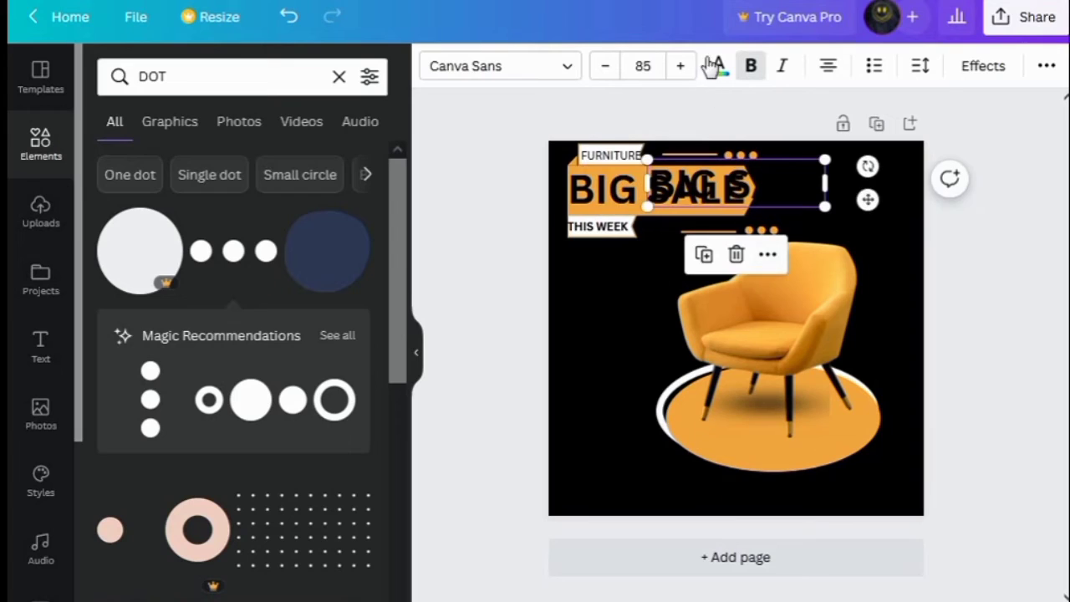
pyautogui.click(718, 66)
pyautogui.click(214, 162)
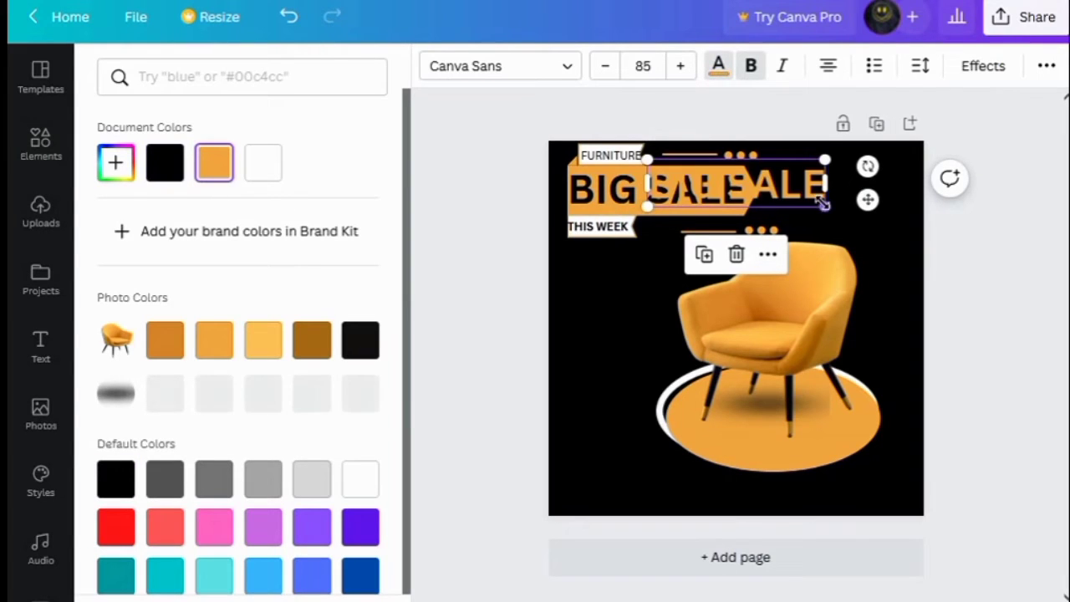
pyautogui.moveTo(825, 207); pyautogui.dragTo(736, 164)
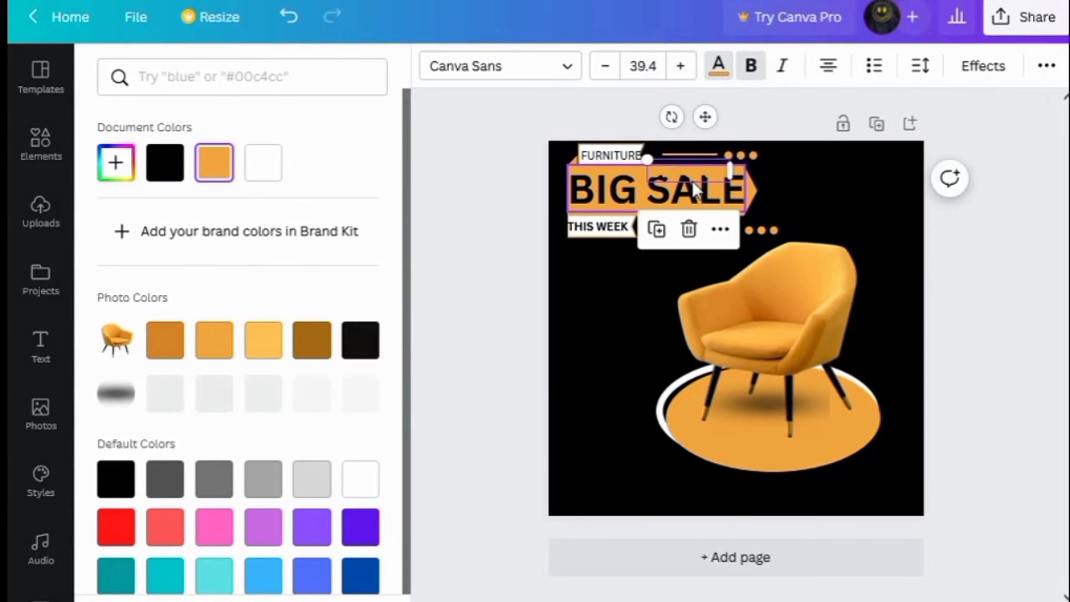
pyautogui.moveTo(840, 171); pyautogui.dragTo(883, 174)
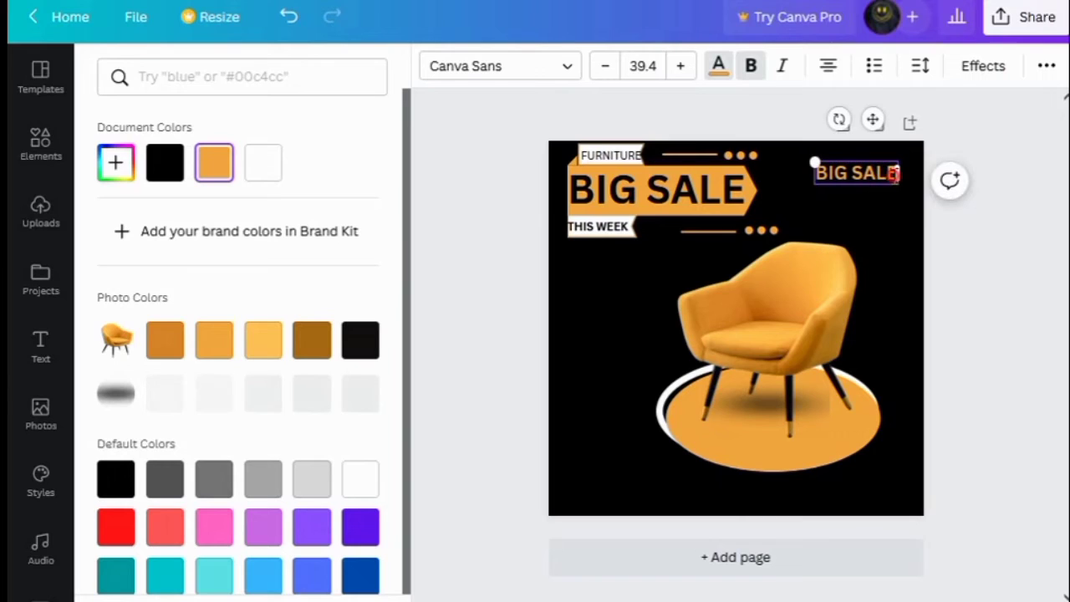
# Replace the copied headline's text with BRAND
pyautogui.press('BackSpace')
pyautogui.press('BackSpace')
pyautogui.press('BackSpace')
pyautogui.press('BackSpace')
pyautogui.press('BackSpace')
pyautogui.press('BackSpace')
pyautogui.press('BackSpace')
pyautogui.press('BackSpace')
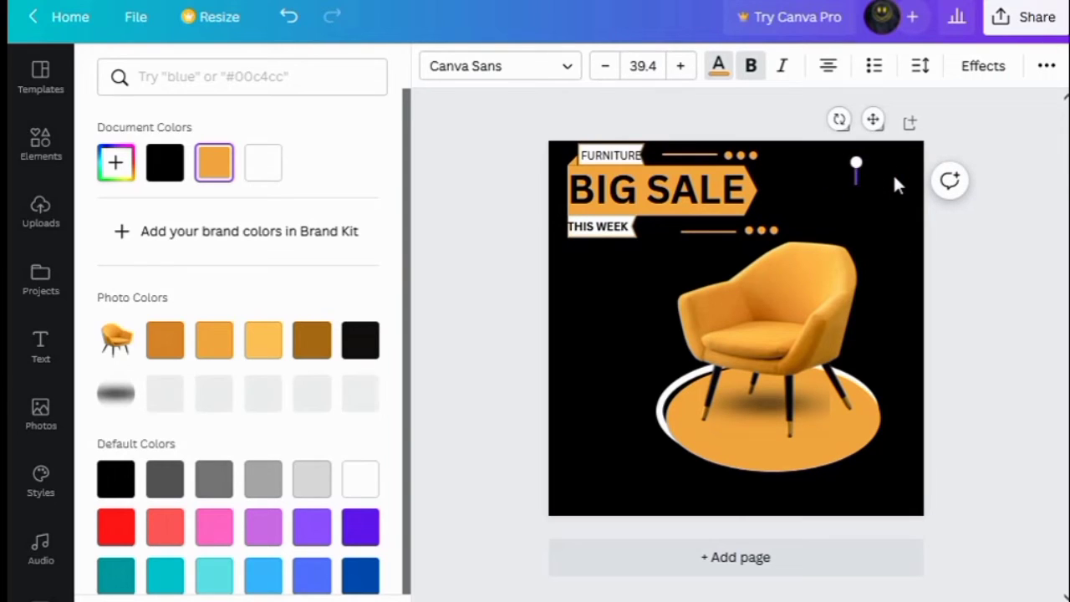
pyautogui.write('BRAND')
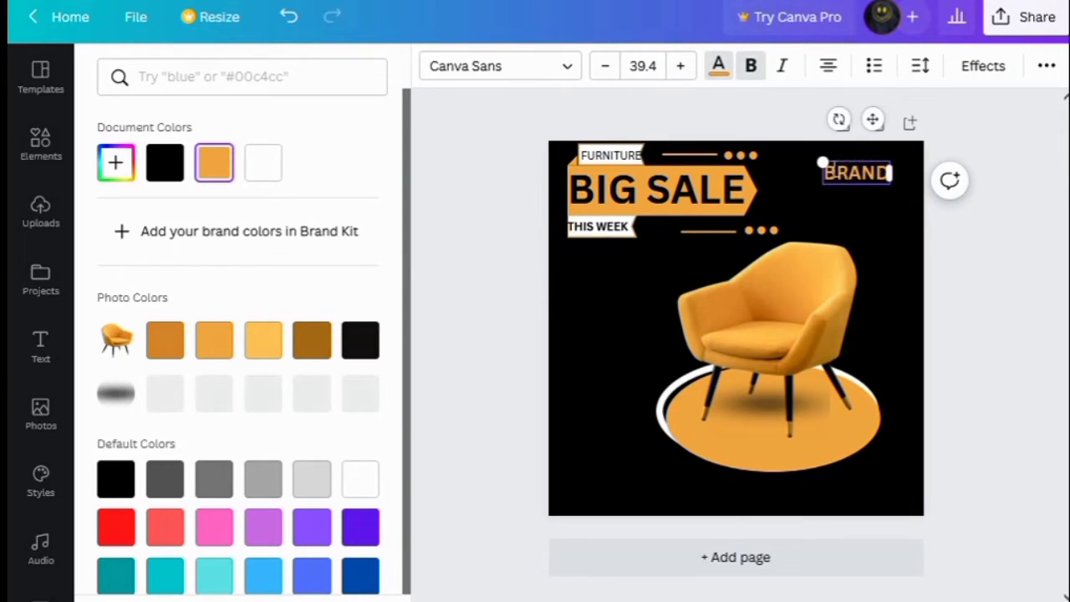
# Reduce the BRAND text's font size to 34.4 and position it in the top-right corner
pyautogui.click(602, 67)
pyautogui.click(602, 67)
pyautogui.click(602, 66)
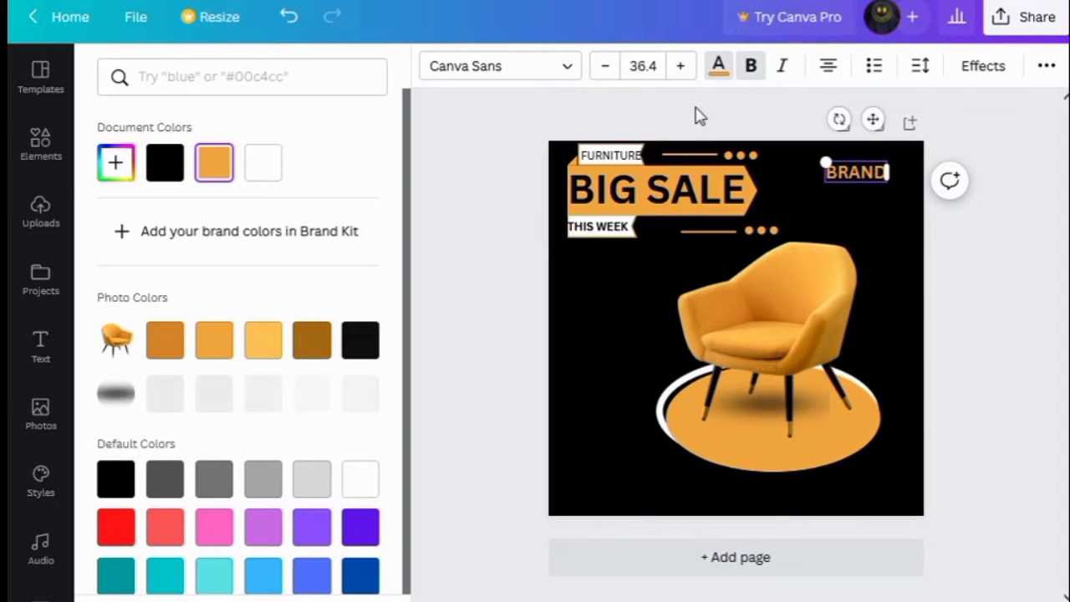
pyautogui.click(602, 67)
pyautogui.click(602, 67)
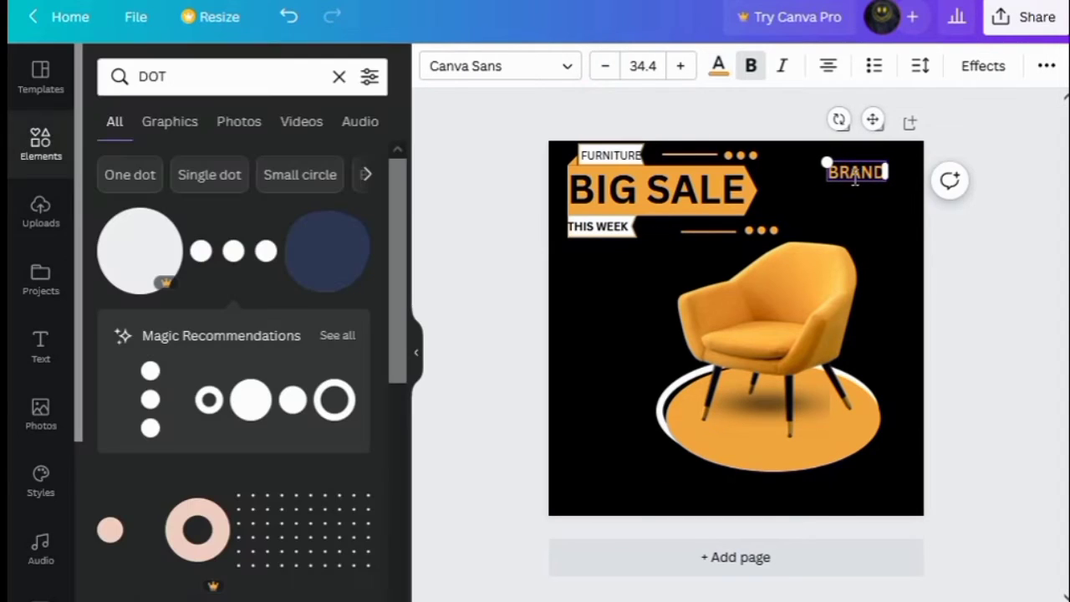
pyautogui.click(880, 233)
pyautogui.moveTo(843, 169); pyautogui.dragTo(870, 170)
pyautogui.click(870, 169)
pyautogui.click(898, 229)
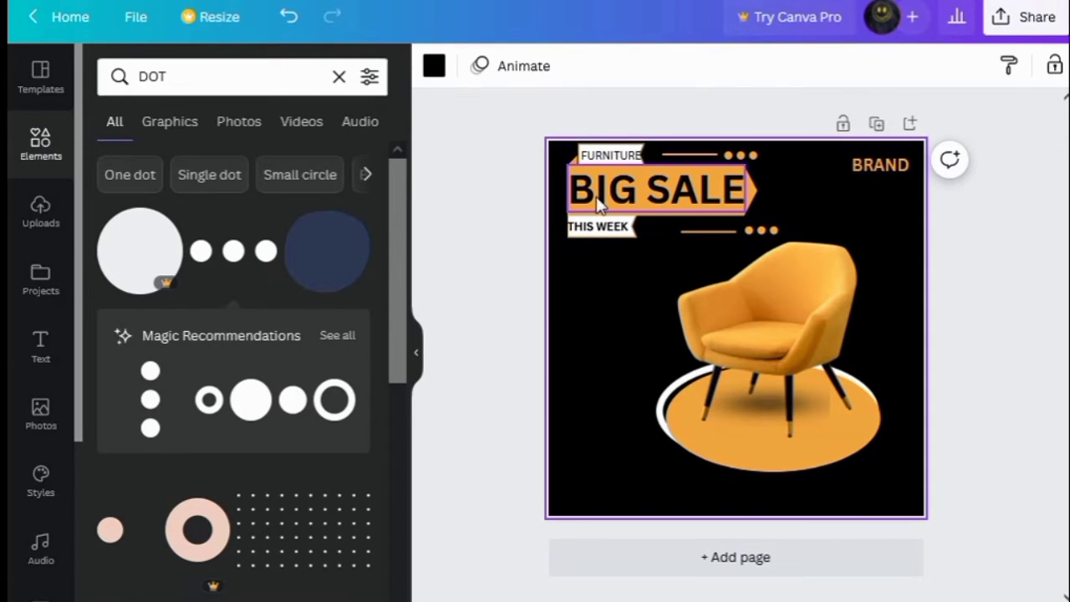
# Duplicate the THIS WEEK text, make the copy white and move it below BRAND
pyautogui.click(595, 231)
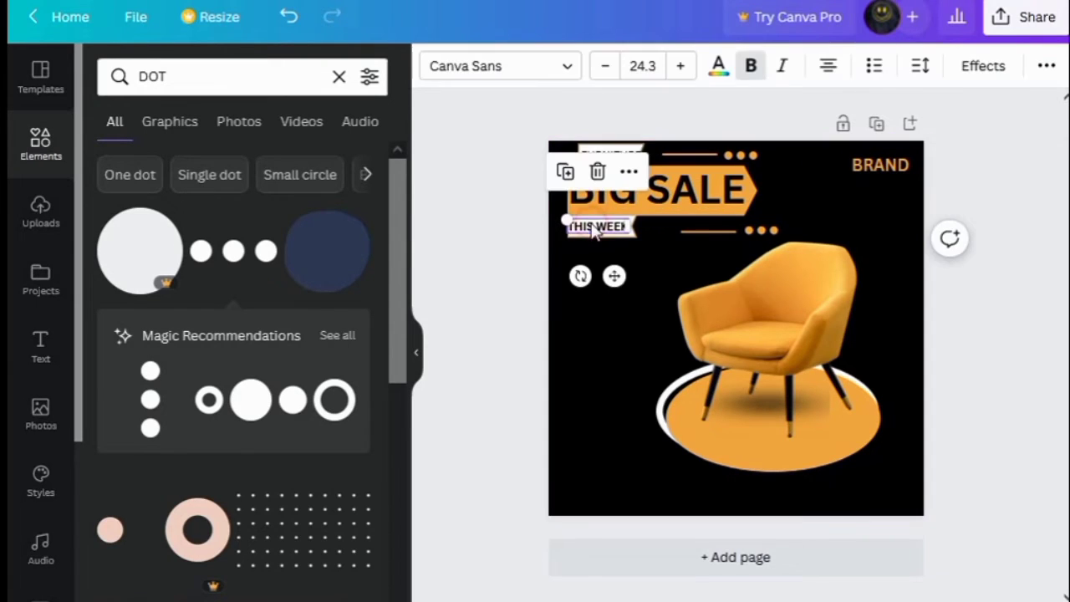
pyautogui.click(564, 173)
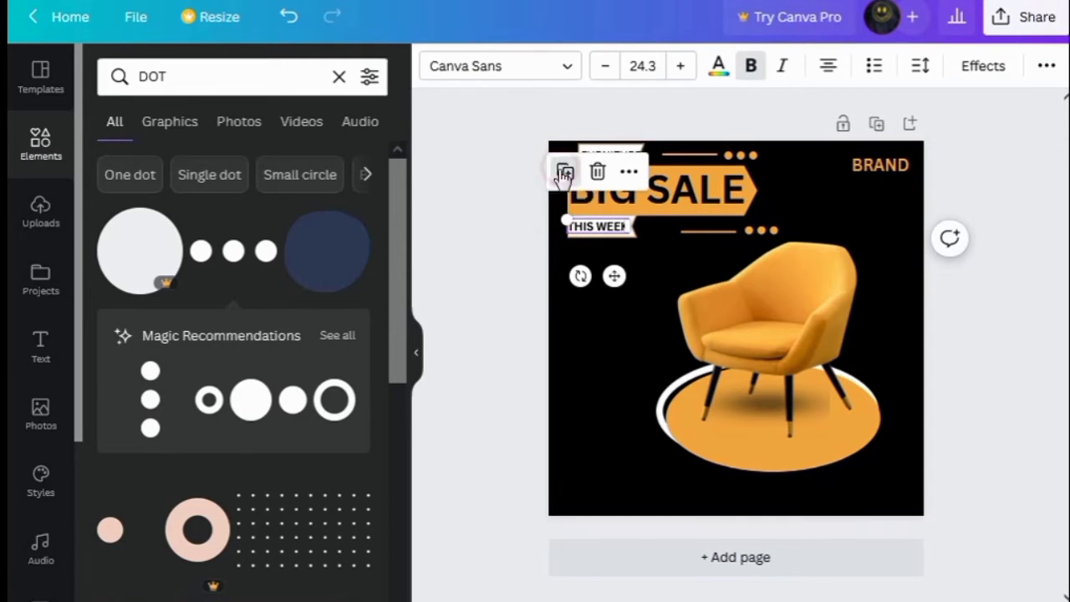
pyautogui.click(718, 70)
pyautogui.click(366, 489)
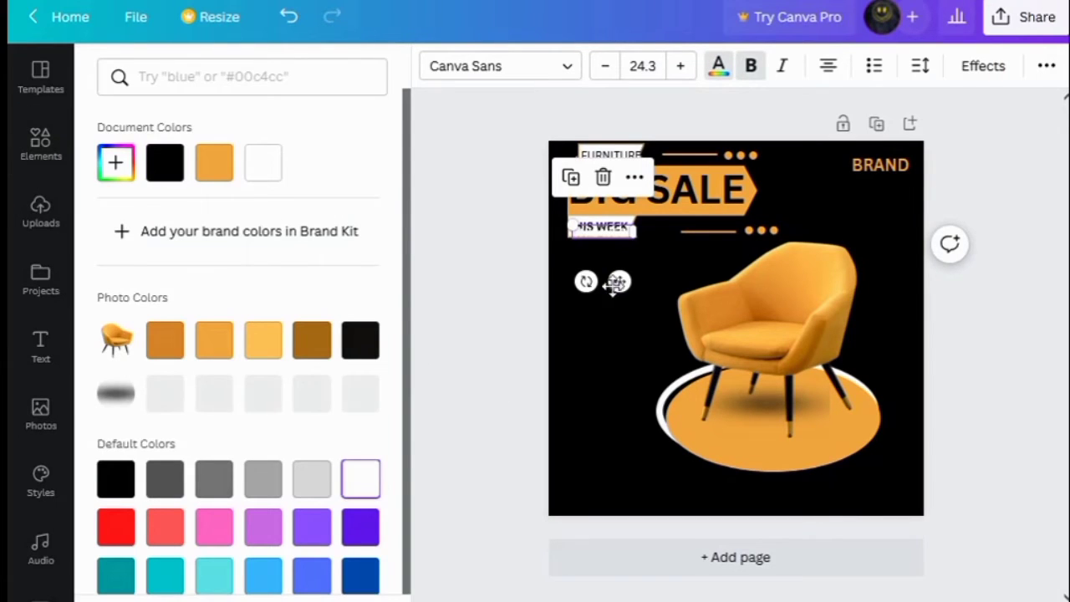
pyautogui.moveTo(620, 282); pyautogui.dragTo(899, 202)
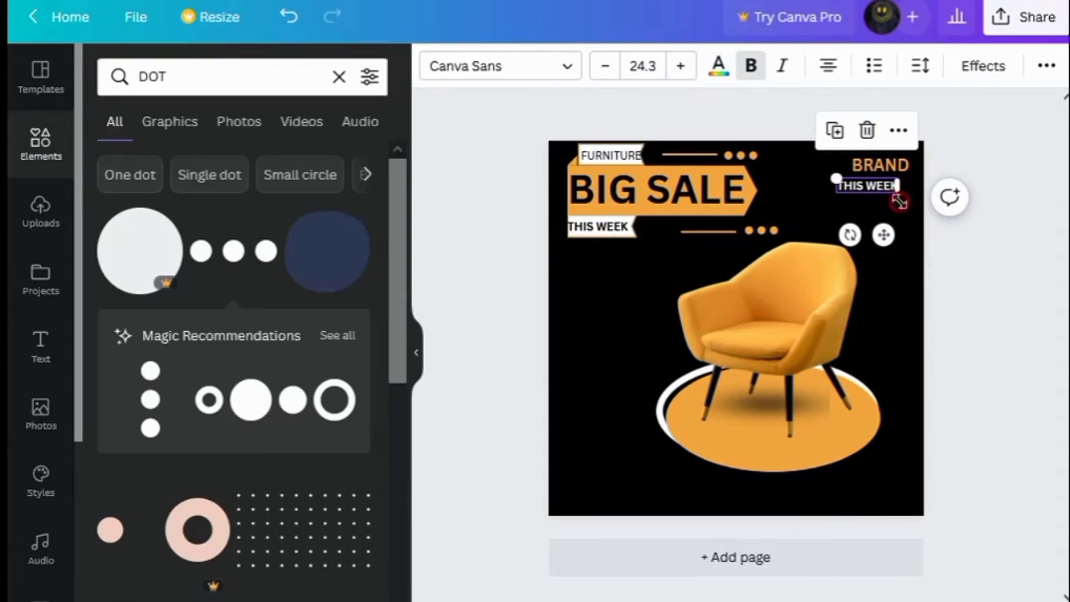
# Change the copied text to NAME IS HERE, reduce its font size to 16.3 and align it under BRAND
pyautogui.doubleClick(894, 188)
pyautogui.write('NAME')
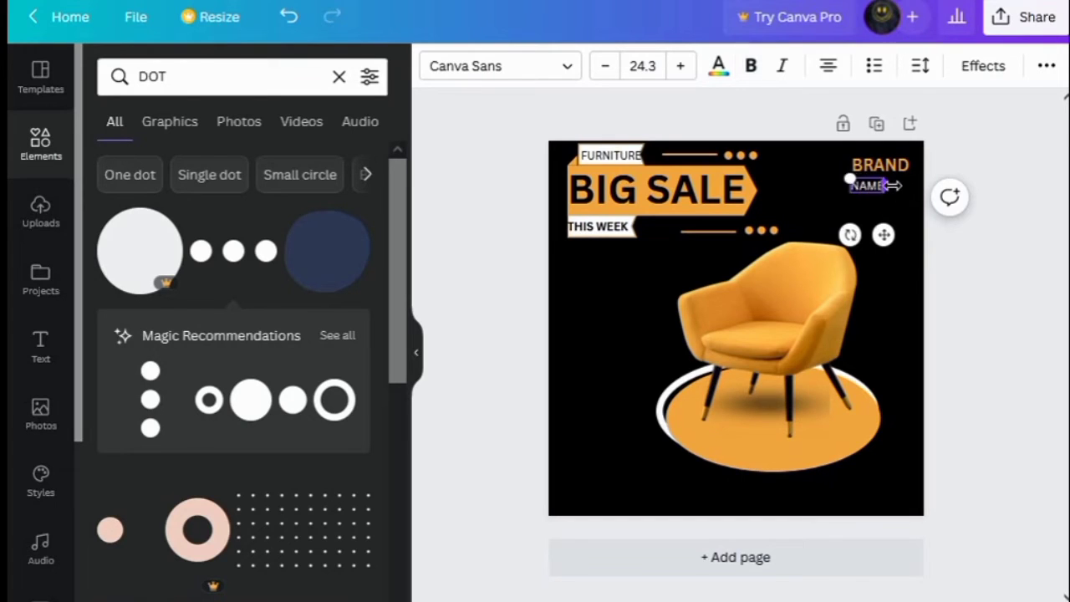
pyautogui.write(' IS HERE')
pyautogui.click(603, 66)
pyautogui.click(603, 66)
pyautogui.click(604, 66)
pyautogui.click(603, 66)
pyautogui.click(604, 66)
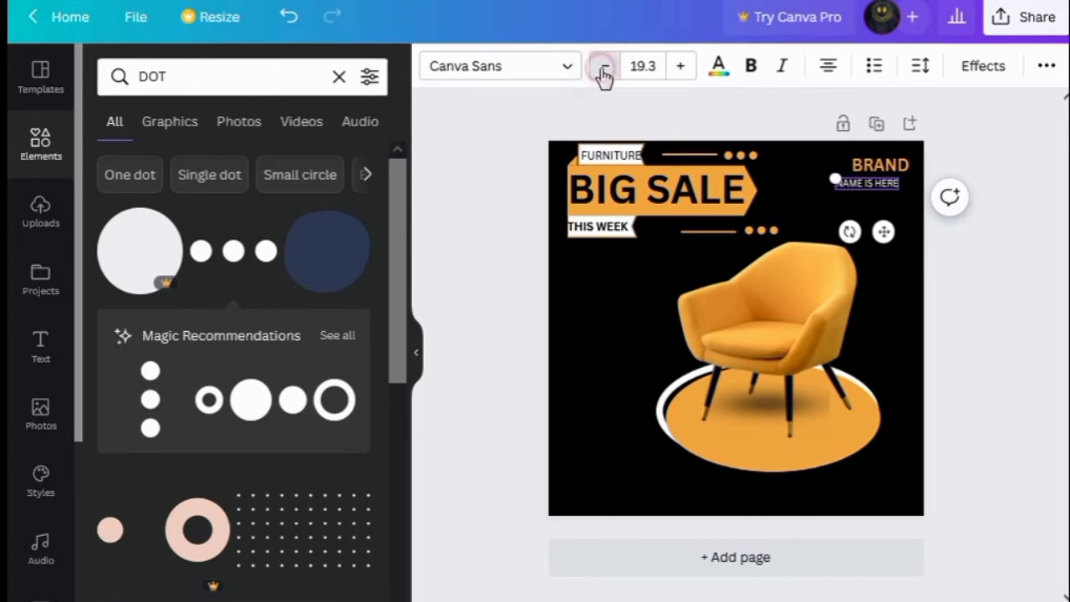
pyautogui.moveTo(883, 230); pyautogui.dragTo(894, 226)
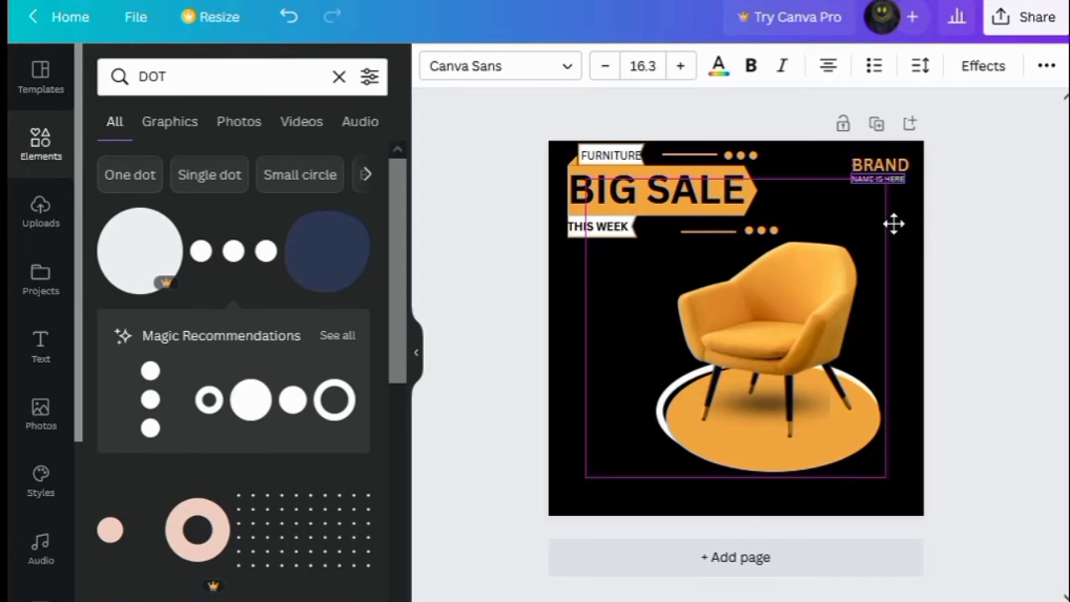
pyautogui.click(903, 263)
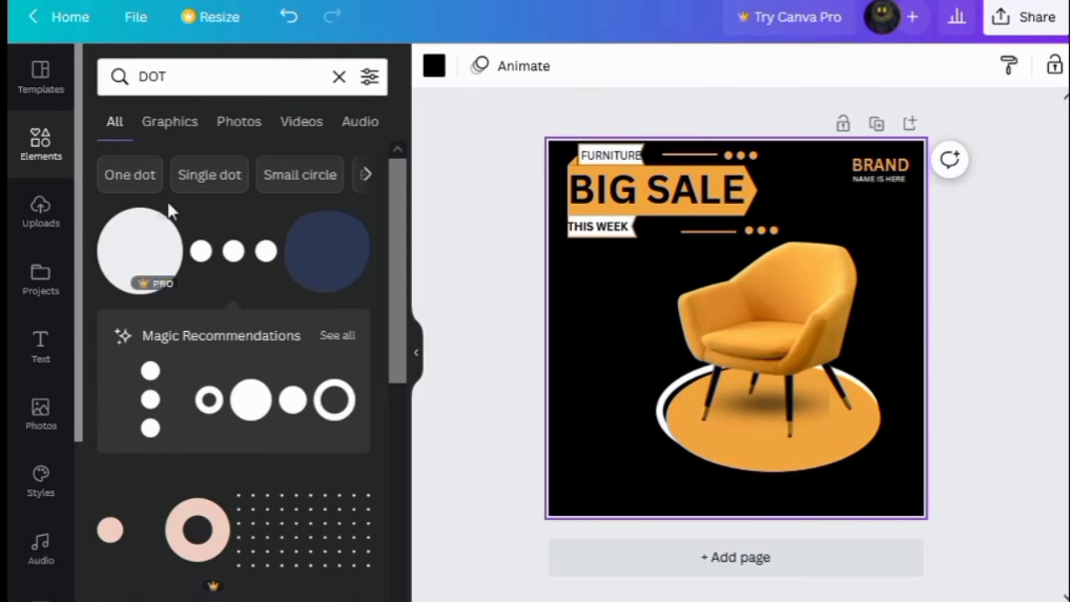
# Add a rounded callout shape from Lines & Shapes and shrink it to a small box left of the chair
pyautogui.click(340, 78)
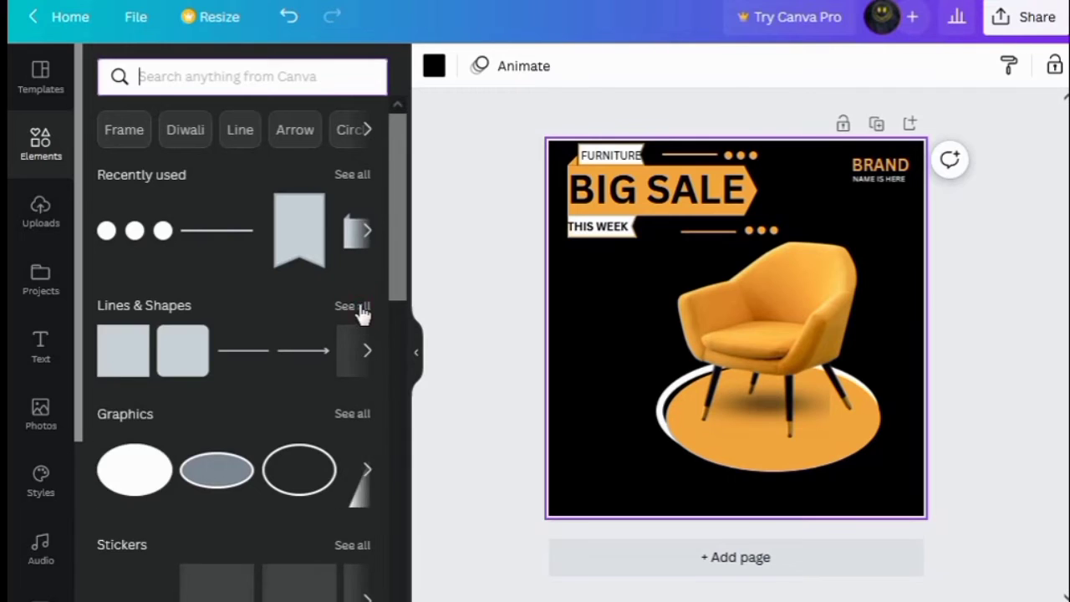
pyautogui.click(352, 306)
pyautogui.scroll(-2, 226, 556)
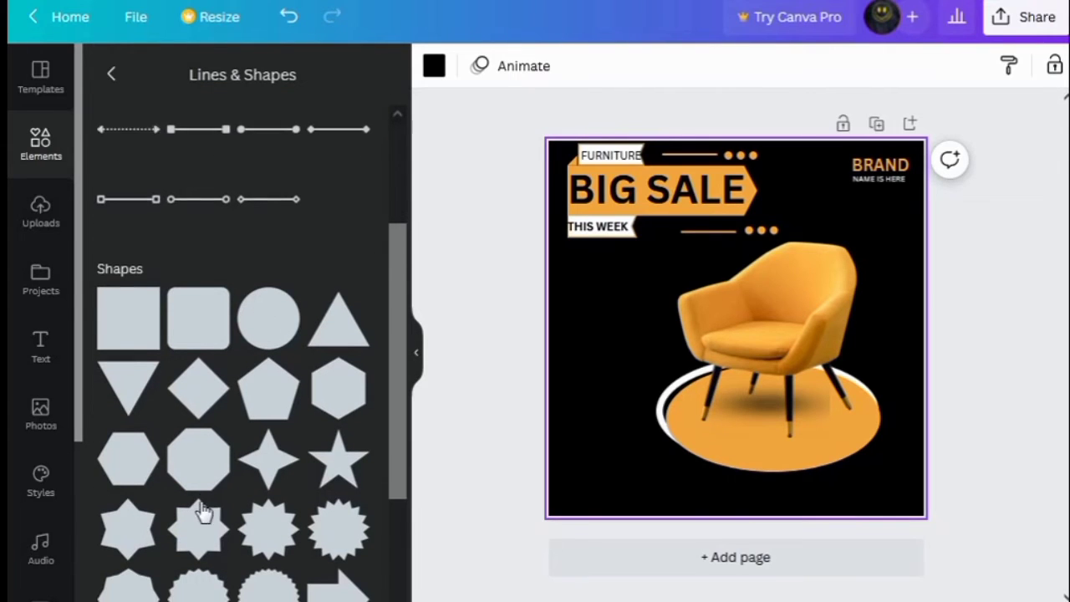
pyautogui.scroll(-3, 222, 557)
pyautogui.scroll(-8, 298, 291)
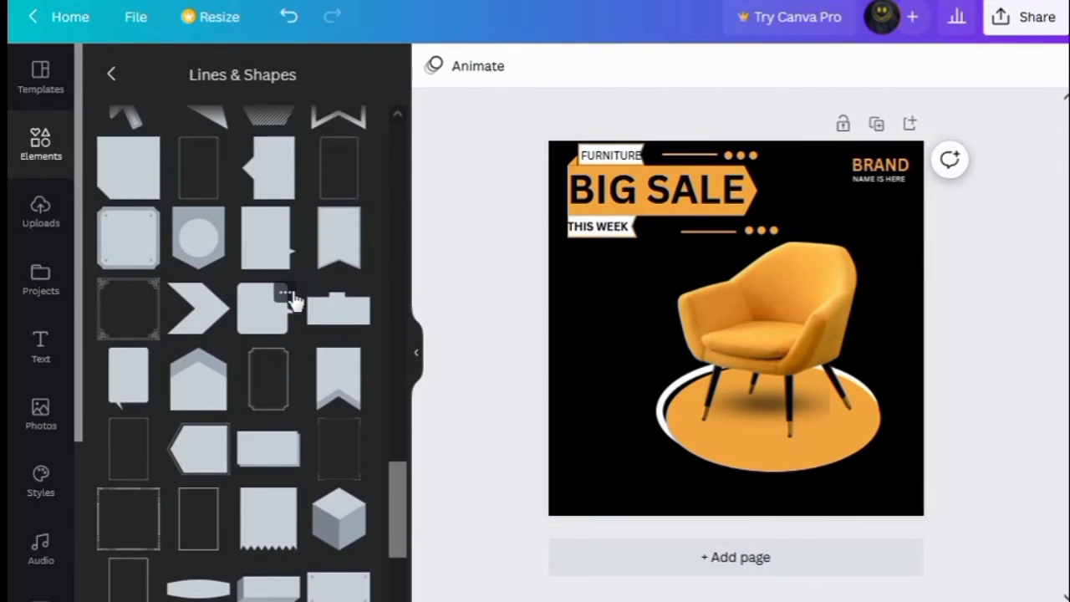
pyautogui.click(264, 328)
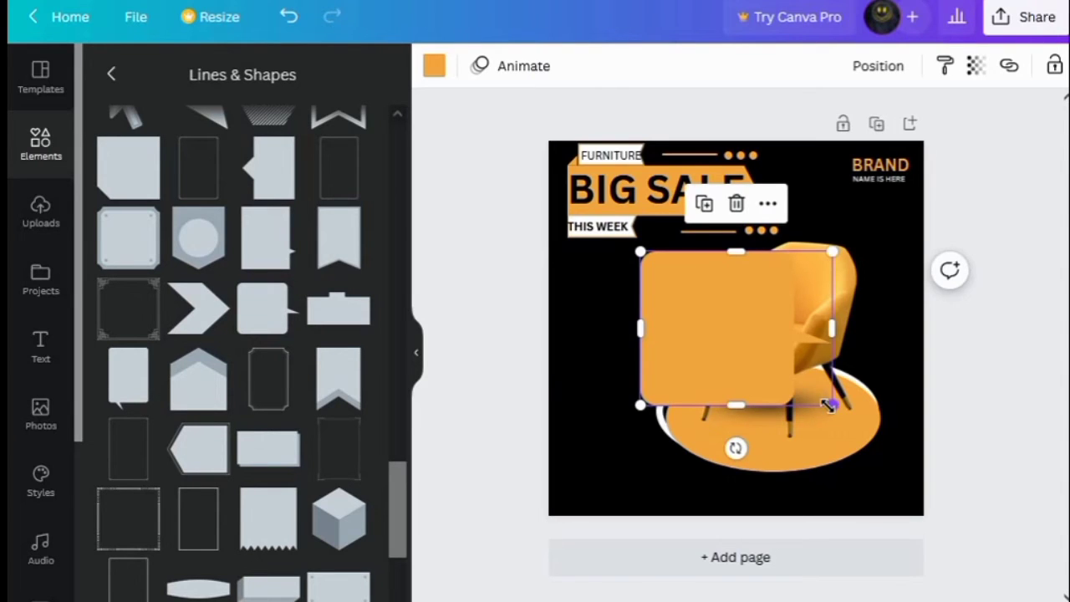
pyautogui.moveTo(828, 404); pyautogui.dragTo(619, 302)
# Add a heading reading 50% and make it bold
pyautogui.click(41, 333)
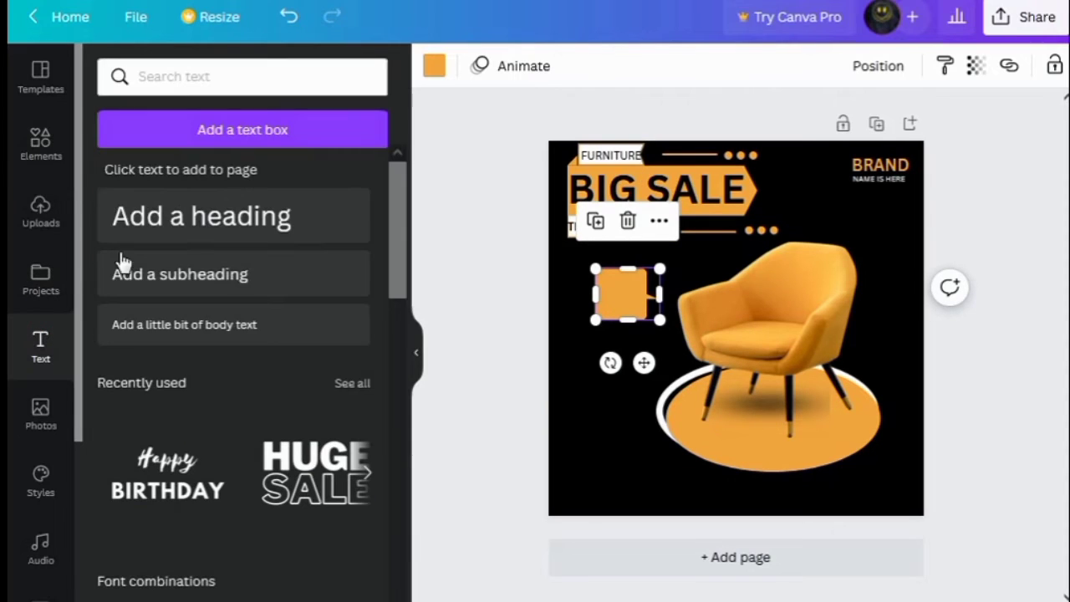
pyautogui.click(198, 227)
pyautogui.write('50%')
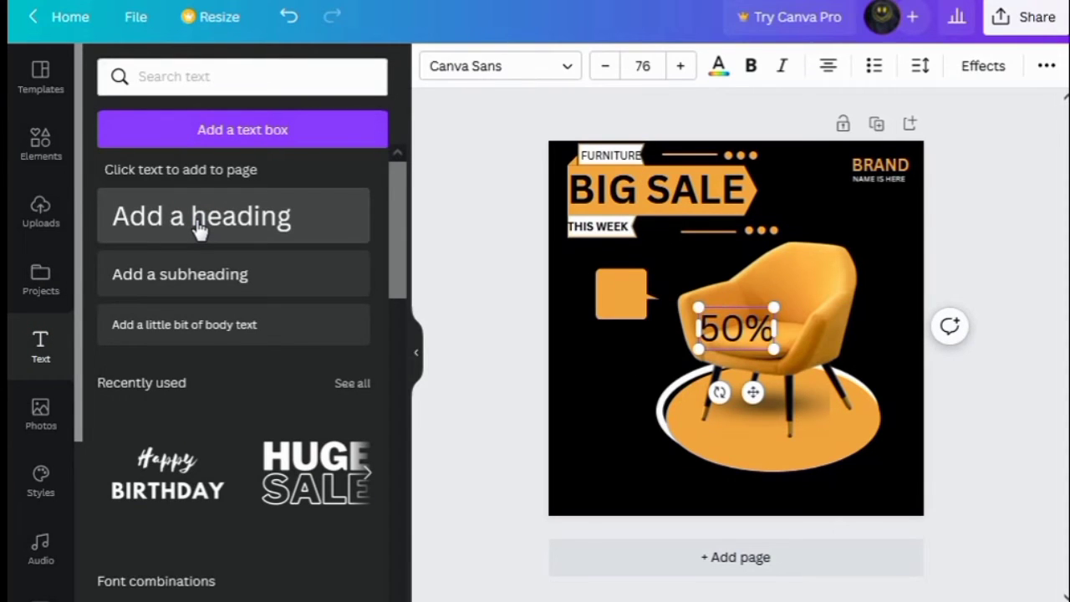
pyautogui.click(634, 369)
pyautogui.click(763, 333)
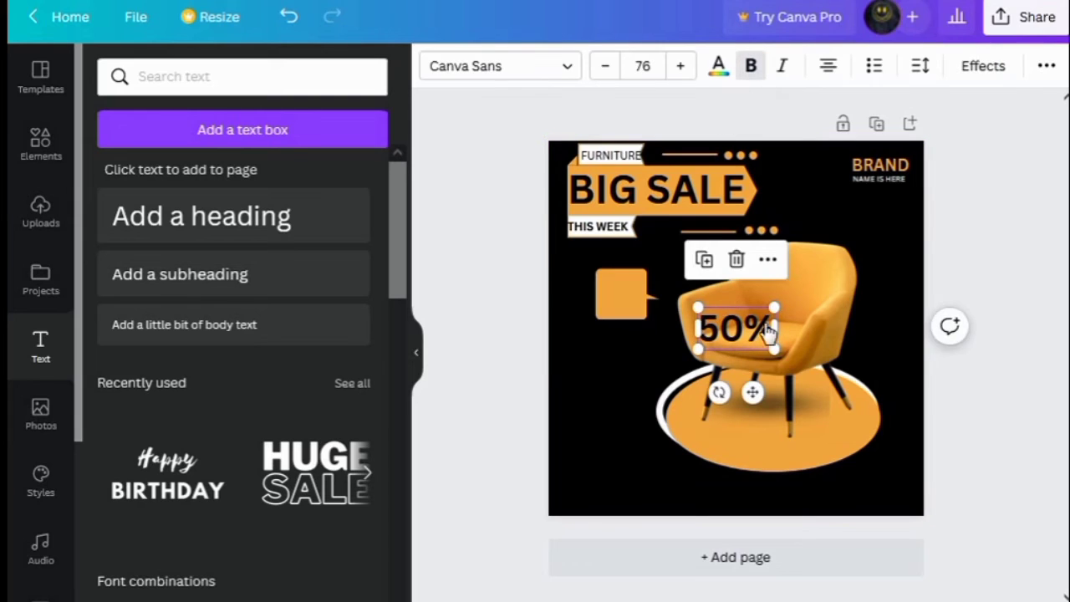
# Shrink the 50% heading, fit it inside the orange callout box and reduce its font size
pyautogui.moveTo(775, 350); pyautogui.dragTo(748, 329)
pyautogui.moveTo(744, 377); pyautogui.dragTo(633, 336)
pyautogui.click(604, 67)
pyautogui.click(580, 335)
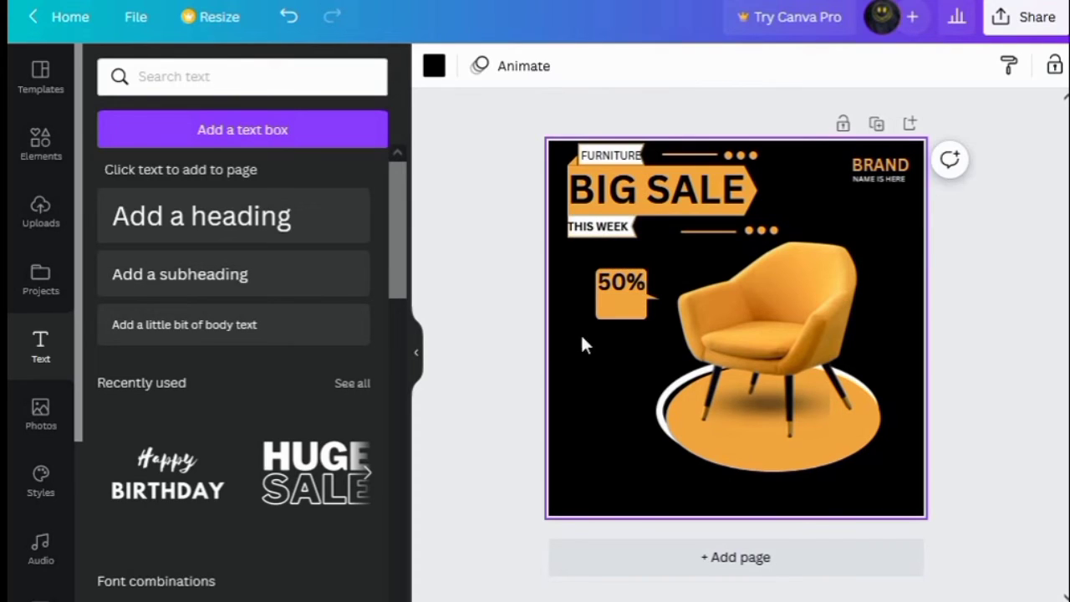
# Add a subheading reading SAVE and colour it white
pyautogui.click(224, 272)
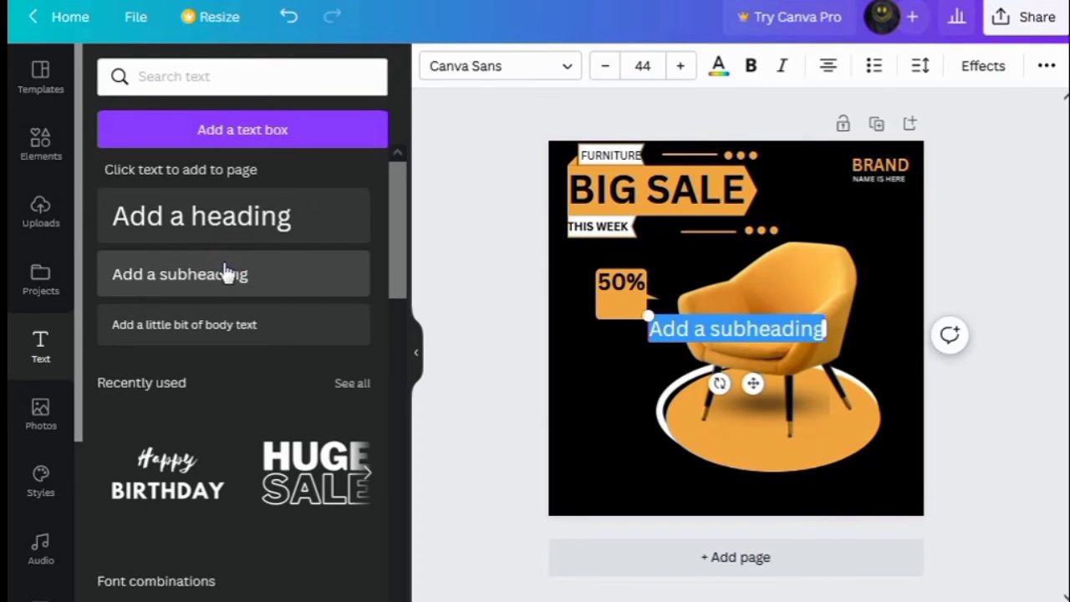
pyautogui.write('SAV')
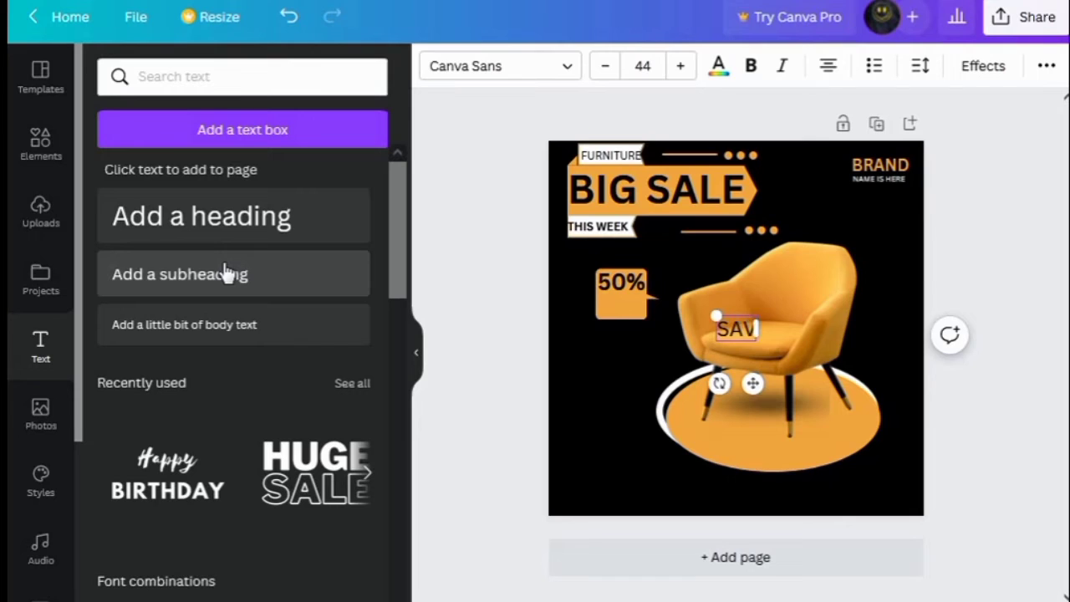
pyautogui.write('E')
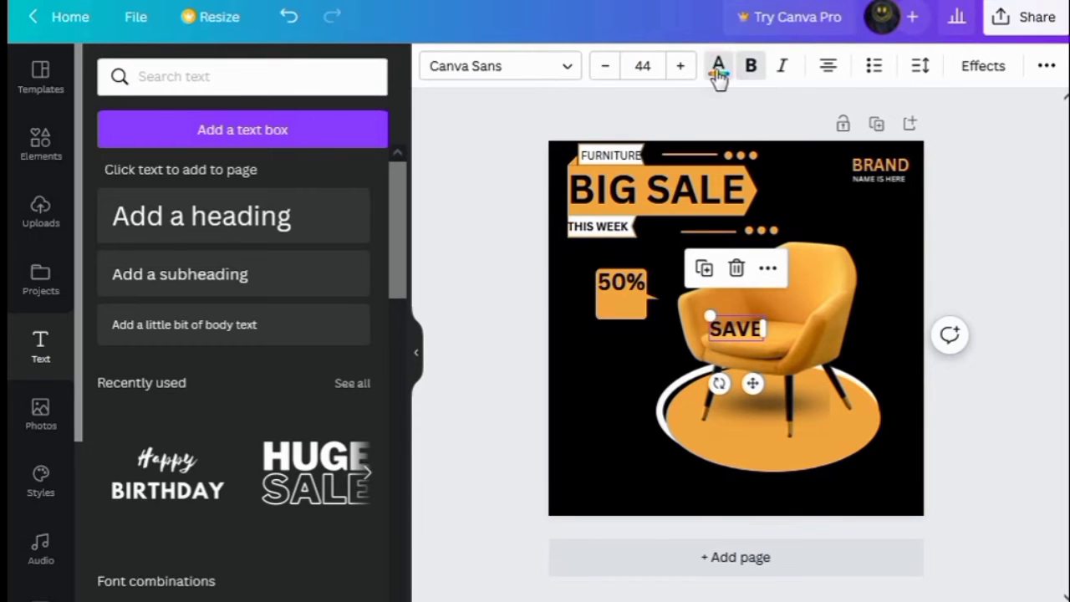
pyautogui.click(719, 78)
pyautogui.click(355, 486)
# Move SAVE under 50% in the callout box and reduce its font size to 37
pyautogui.moveTo(753, 384); pyautogui.dragTo(641, 351)
pyautogui.click(606, 66)
pyautogui.click(605, 66)
pyautogui.click(605, 66)
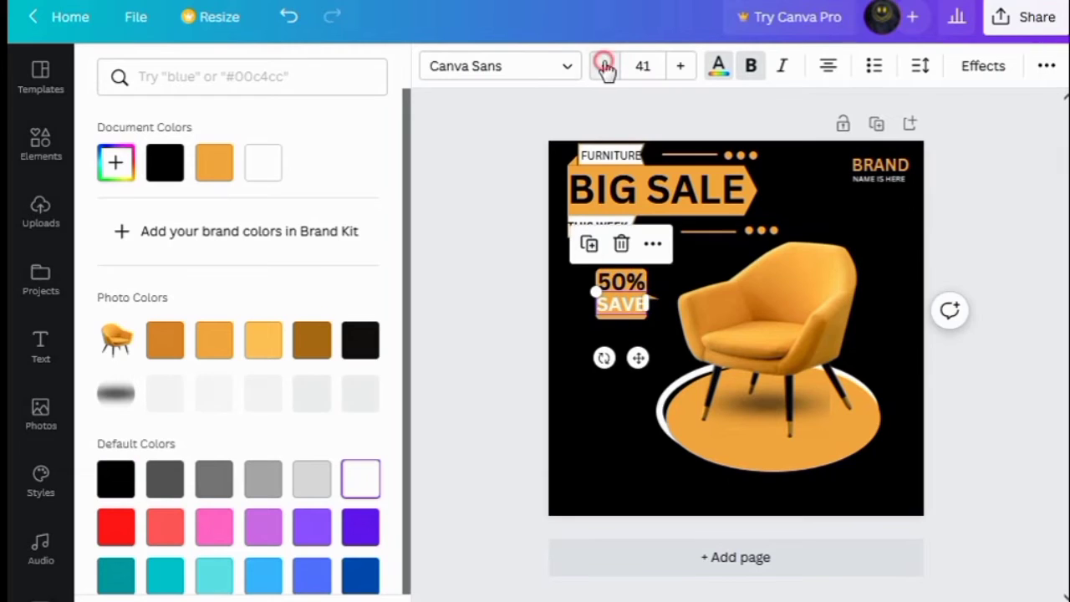
pyautogui.click(605, 66)
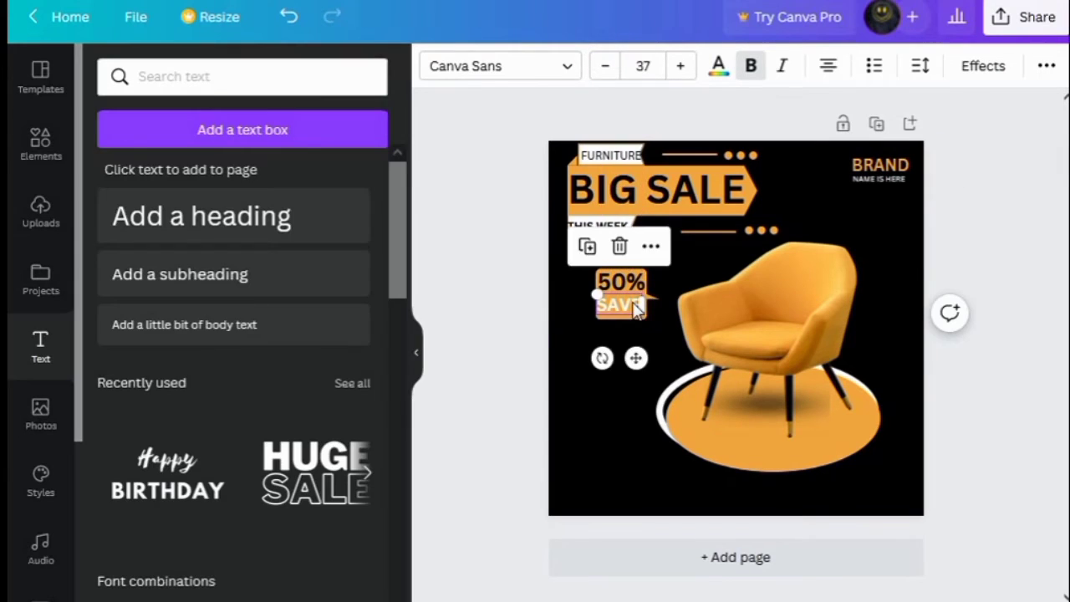
pyautogui.click(607, 403)
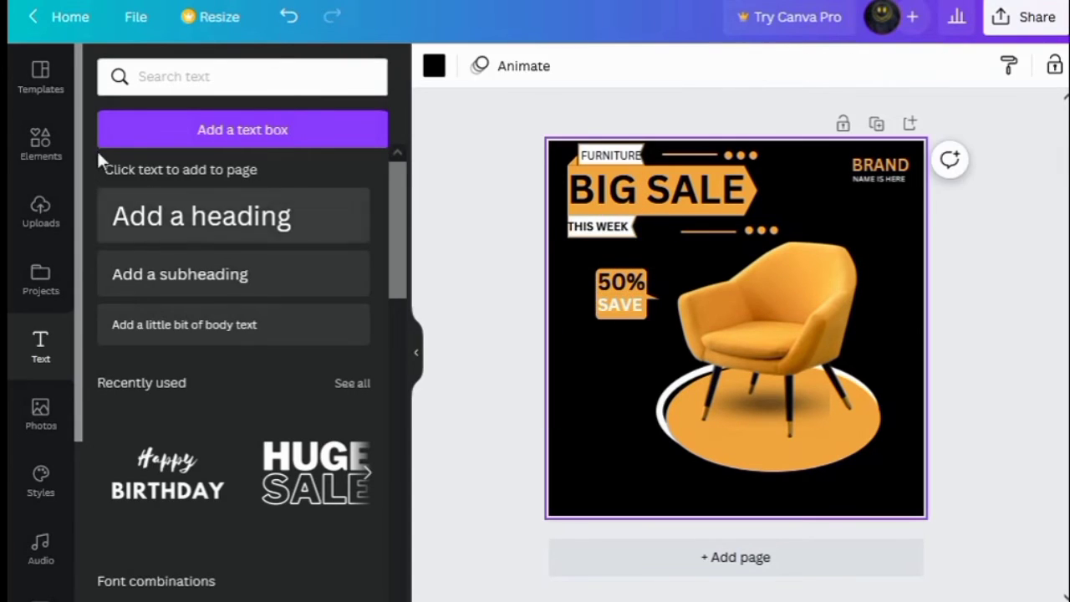
# Add a rounded rectangle from Lines & Shapes and shrink it into a small pill button near the design's bottom-left corner
pyautogui.click(41, 163)
pyautogui.scroll(-10, 198, 369)
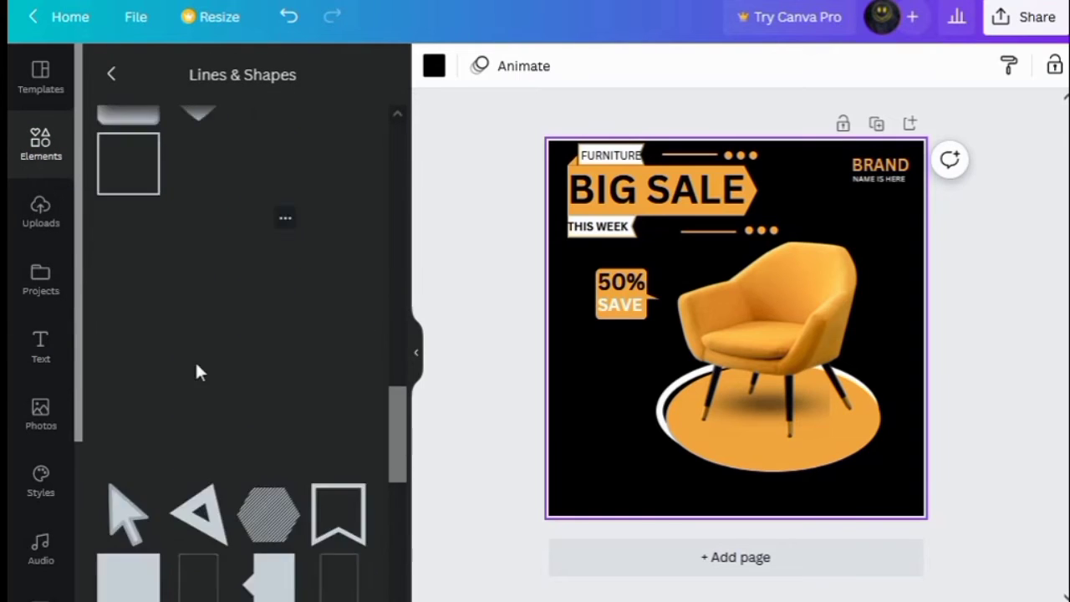
pyautogui.scroll(10, 208, 356)
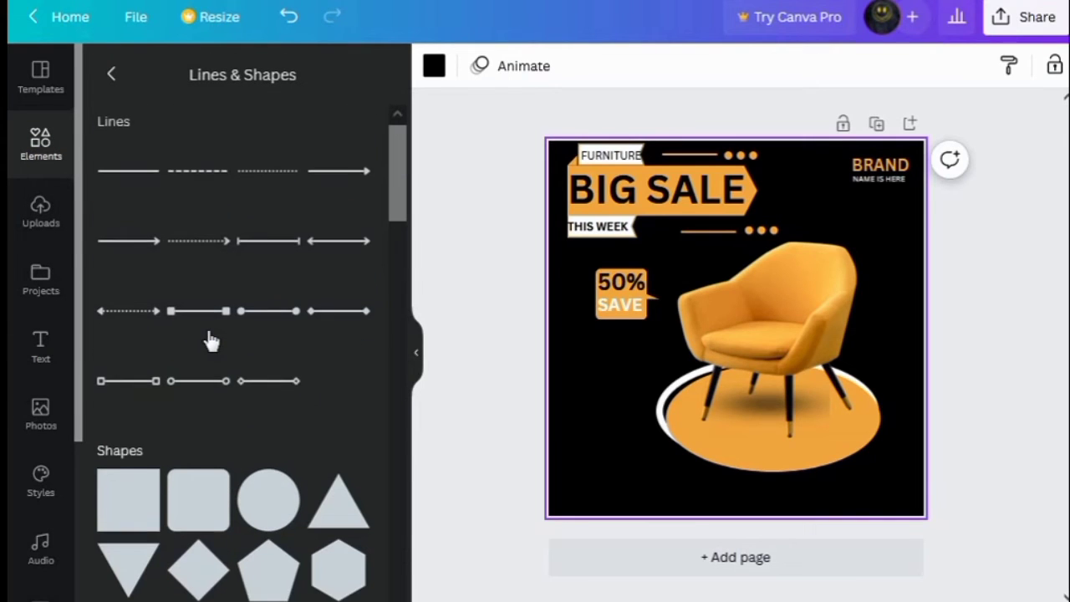
pyautogui.click(207, 521)
pyautogui.moveTo(817, 329); pyautogui.dragTo(889, 327)
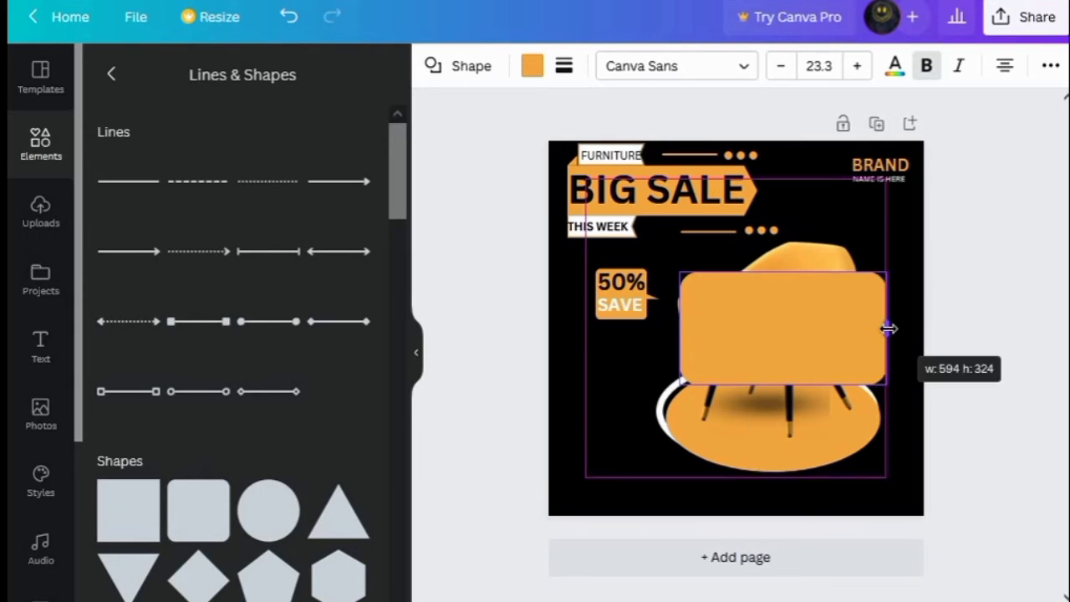
pyautogui.moveTo(889, 270); pyautogui.dragTo(836, 298)
pyautogui.moveTo(836, 340); pyautogui.dragTo(883, 340)
pyautogui.moveTo(882, 303); pyautogui.dragTo(757, 352)
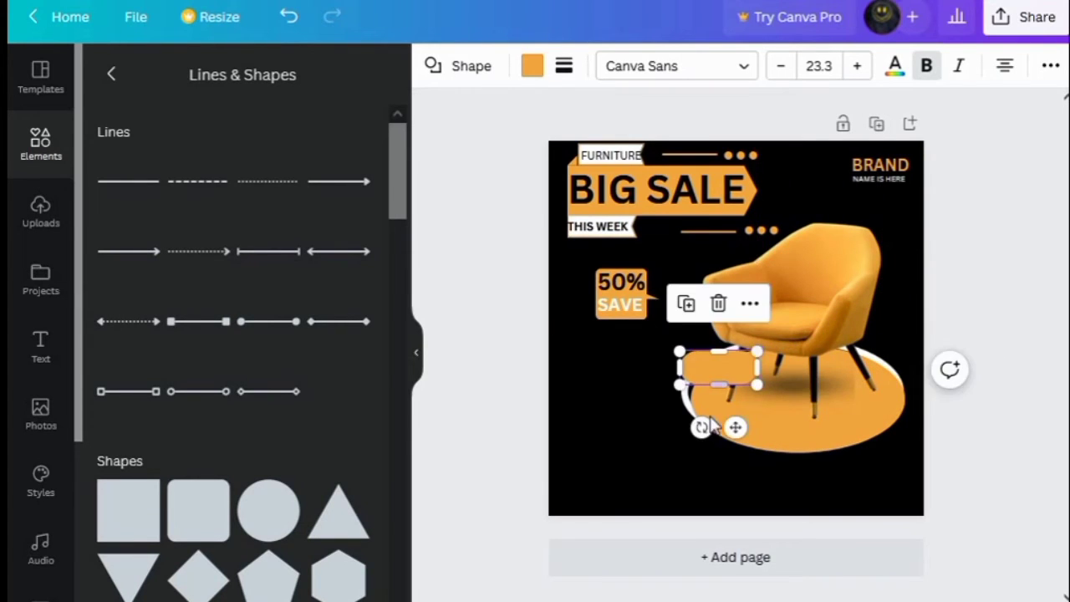
pyautogui.moveTo(735, 427); pyautogui.dragTo(623, 541)
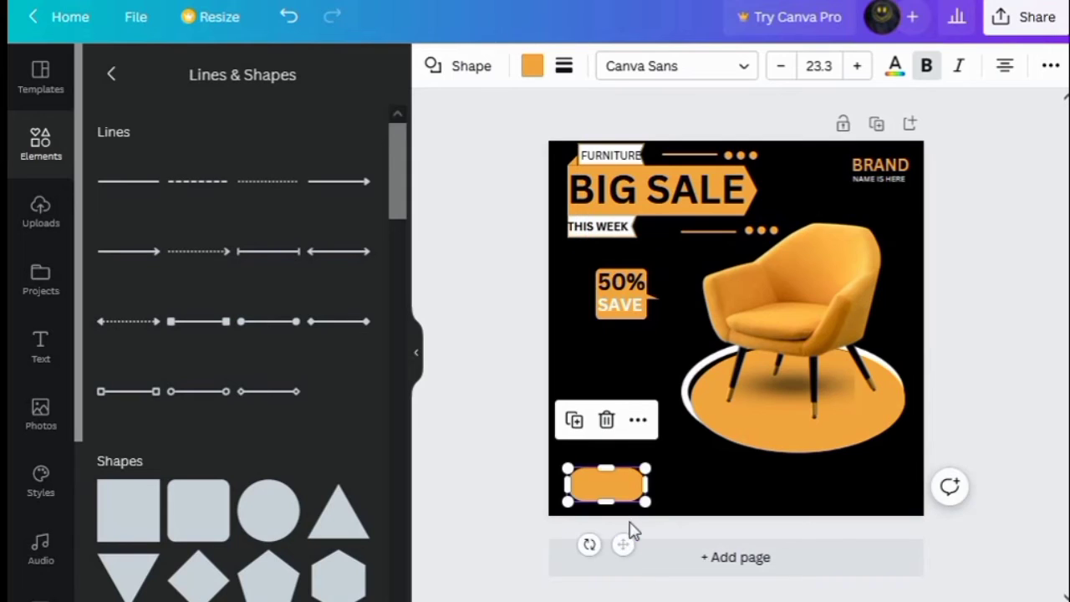
pyautogui.moveTo(604, 466); pyautogui.dragTo(603, 477)
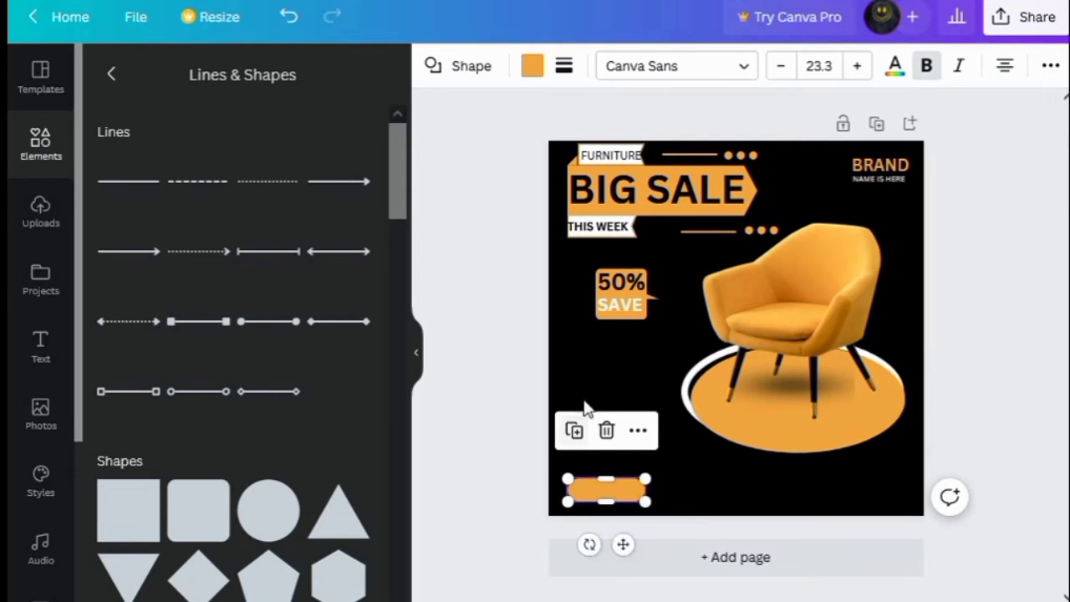
# Duplicate the 50% text, move the copy onto the pill button and change it to ORDER NOW
pyautogui.click(593, 371)
pyautogui.click(609, 286)
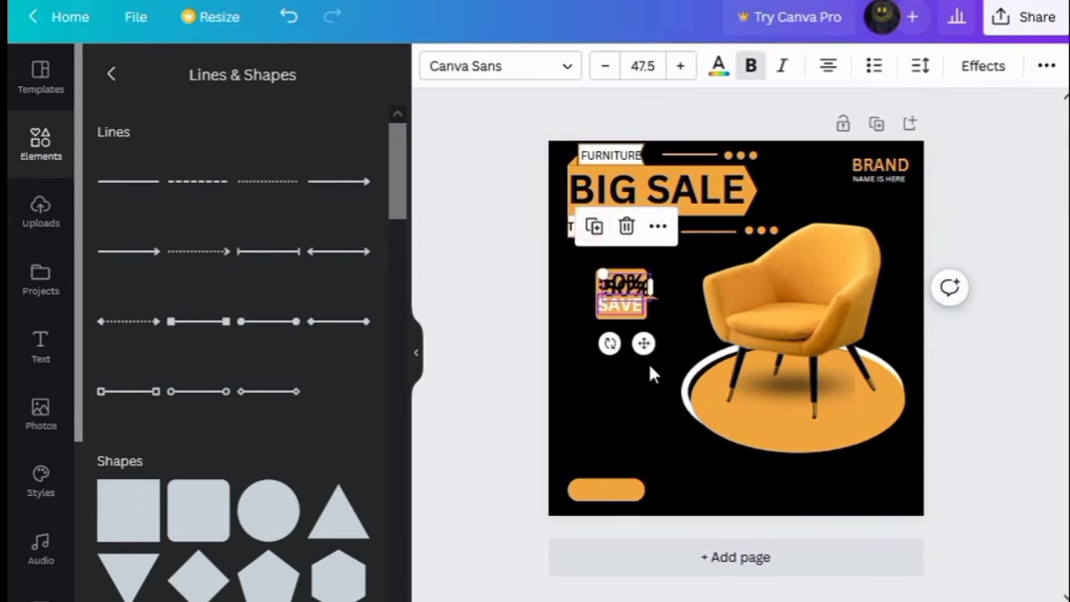
pyautogui.moveTo(643, 343); pyautogui.dragTo(621, 544)
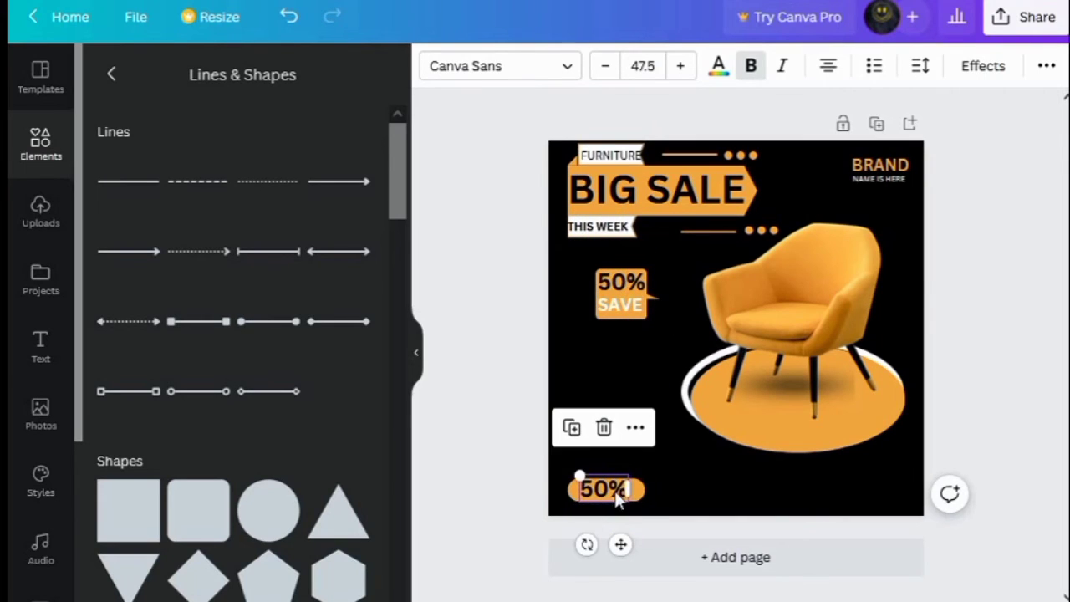
pyautogui.click(627, 489)
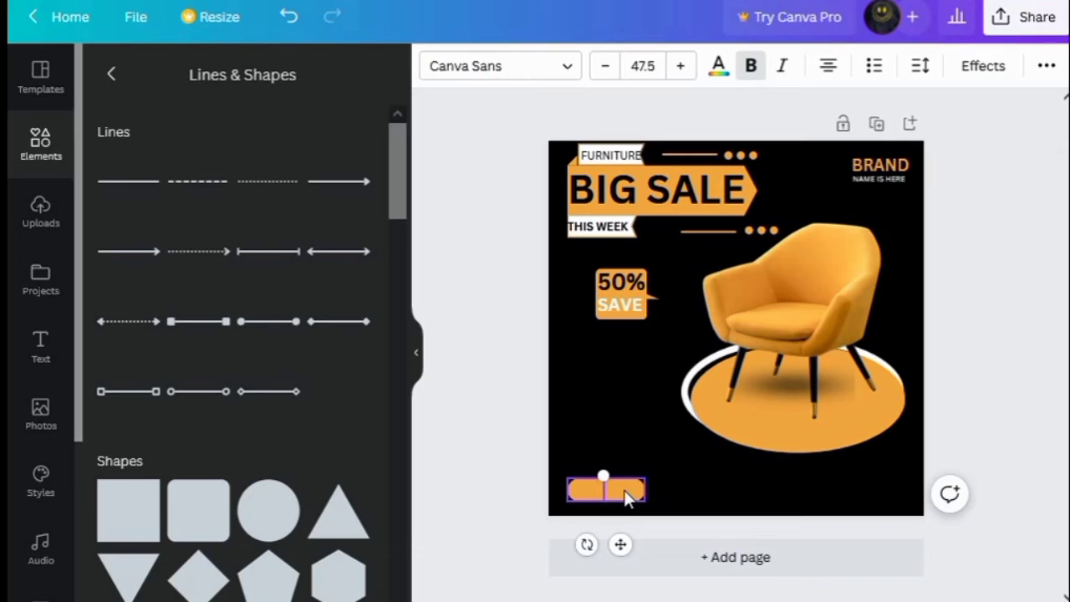
pyautogui.write('ORDER')
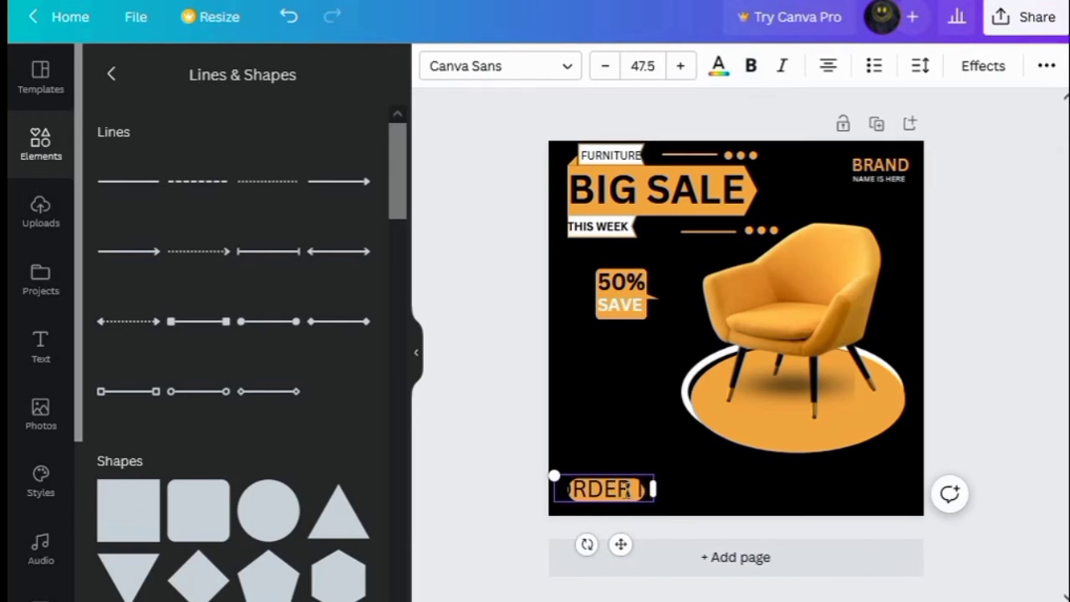
pyautogui.write(' NOW')
# Widen the ORDER NOW text box, reduce its font size to 28.5 and center it on the button
pyautogui.moveTo(661, 504); pyautogui.dragTo(705, 497)
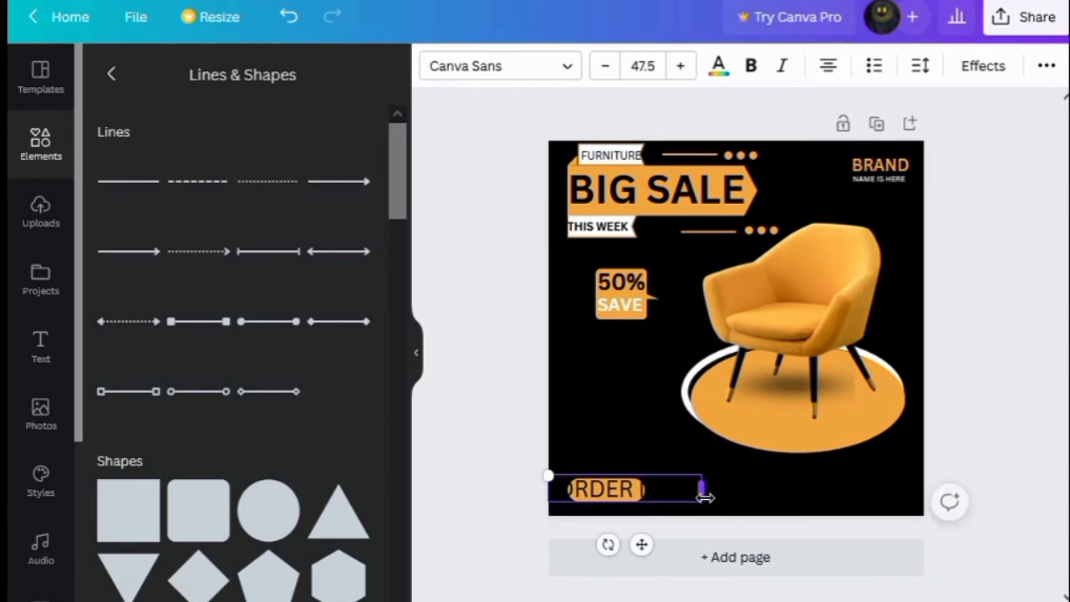
pyautogui.tripleClick(609, 65)
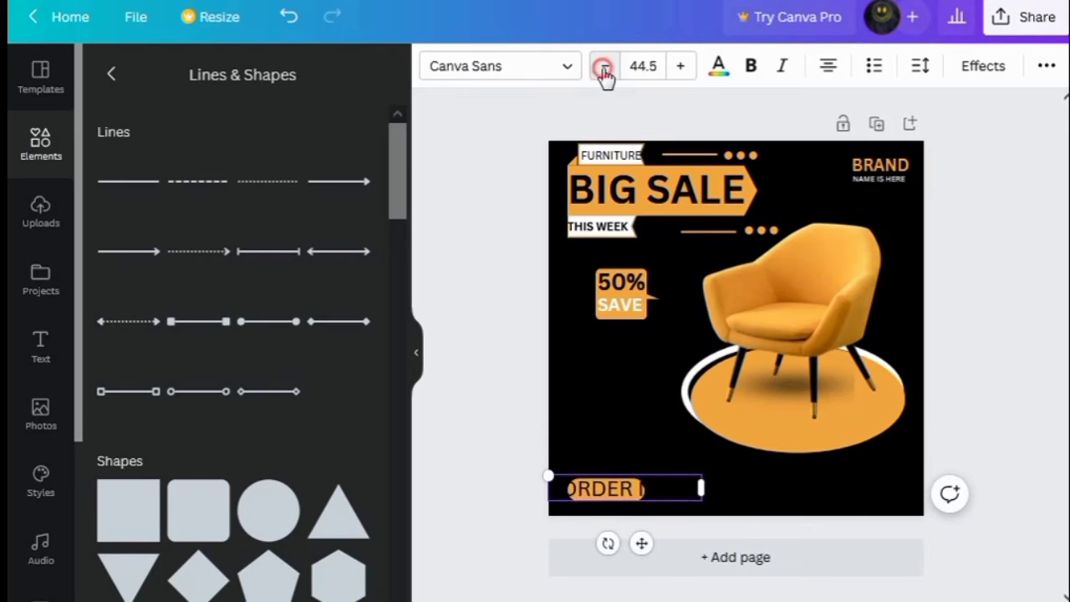
pyautogui.tripleClick(608, 64)
pyautogui.doubleClick(608, 64)
pyautogui.tripleClick(607, 64)
pyautogui.click(608, 65)
pyautogui.tripleClick(608, 63)
pyautogui.tripleClick(607, 63)
pyautogui.click(608, 64)
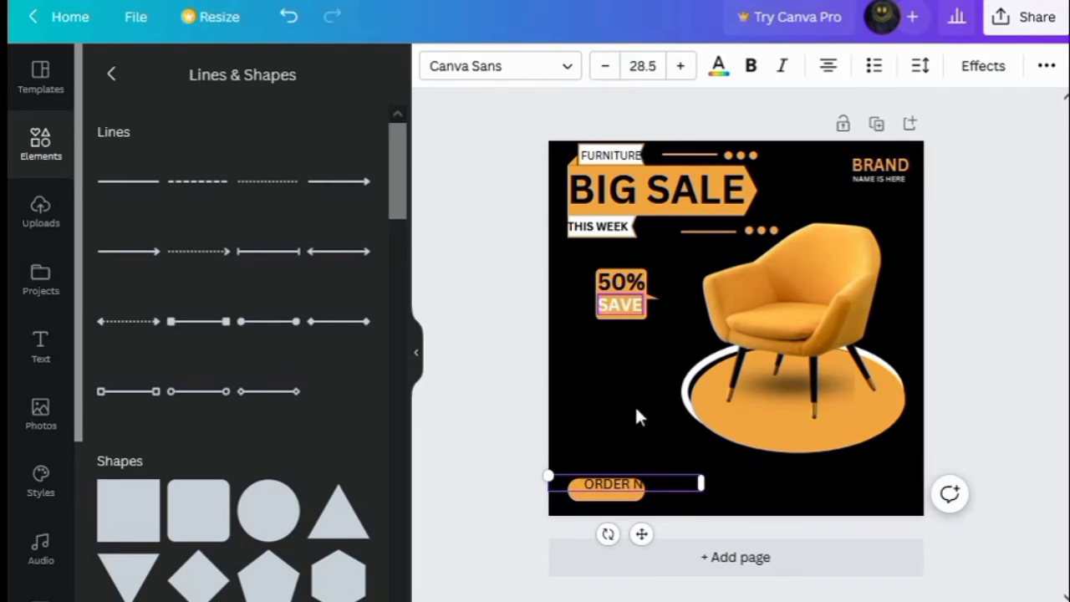
pyautogui.moveTo(640, 536); pyautogui.dragTo(619, 549)
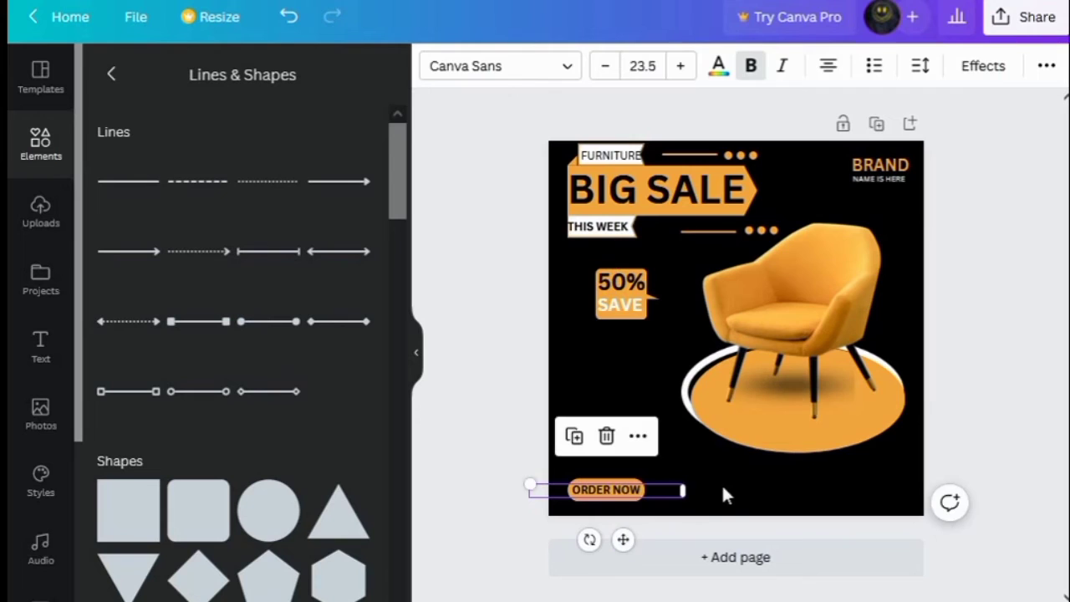
pyautogui.click(710, 493)
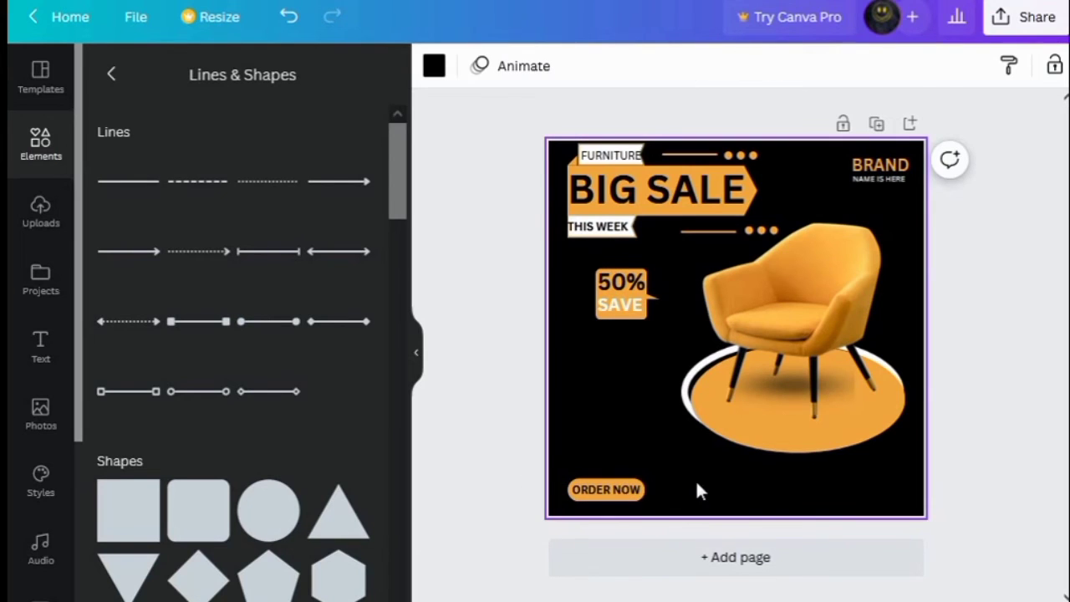
# Add a curved white arrow from the Arrow elements and rotate it to point down at the ORDER NOW button
pyautogui.click(111, 75)
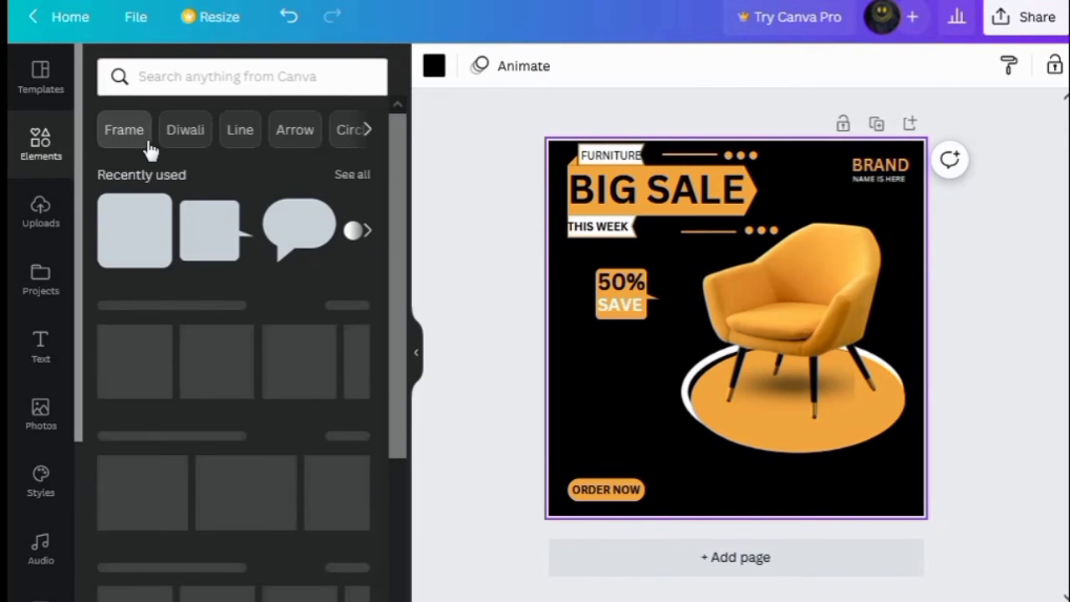
pyautogui.click(293, 131)
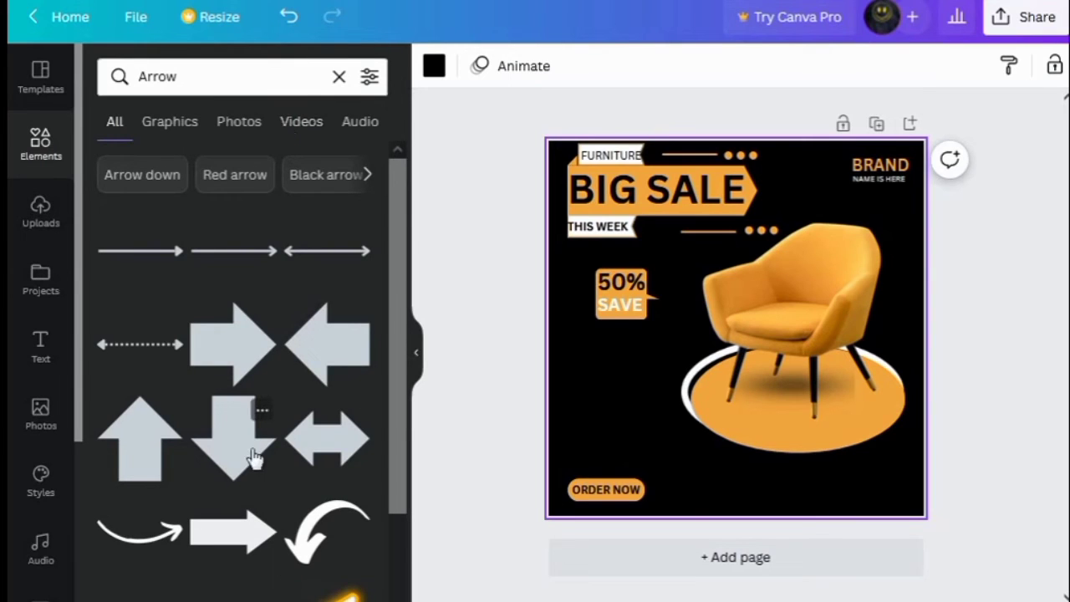
pyautogui.scroll(-2, 255, 458)
pyautogui.click(141, 429)
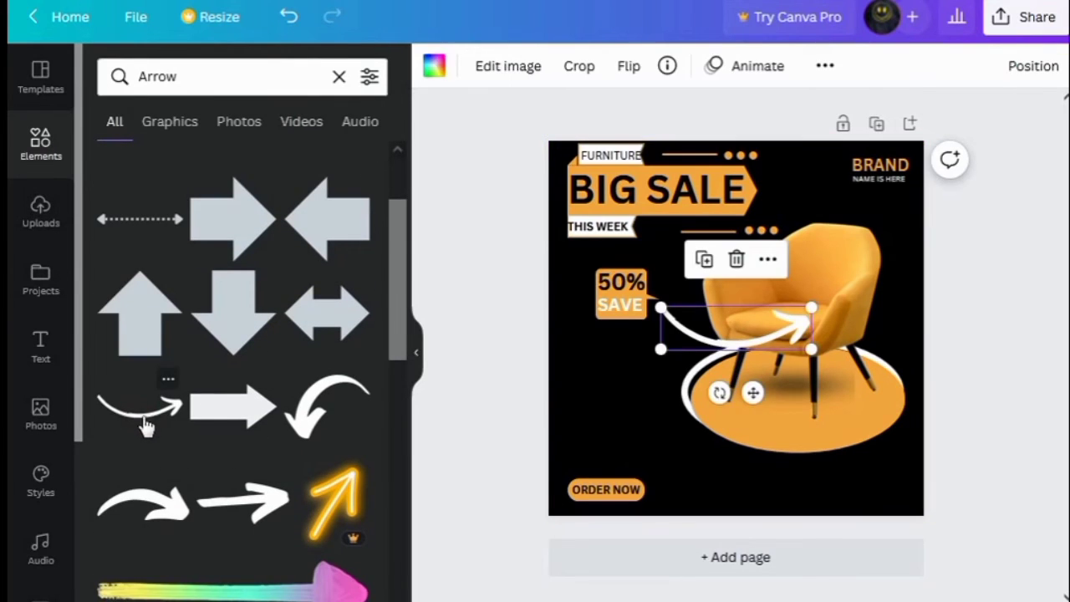
pyautogui.moveTo(701, 356); pyautogui.dragTo(633, 420)
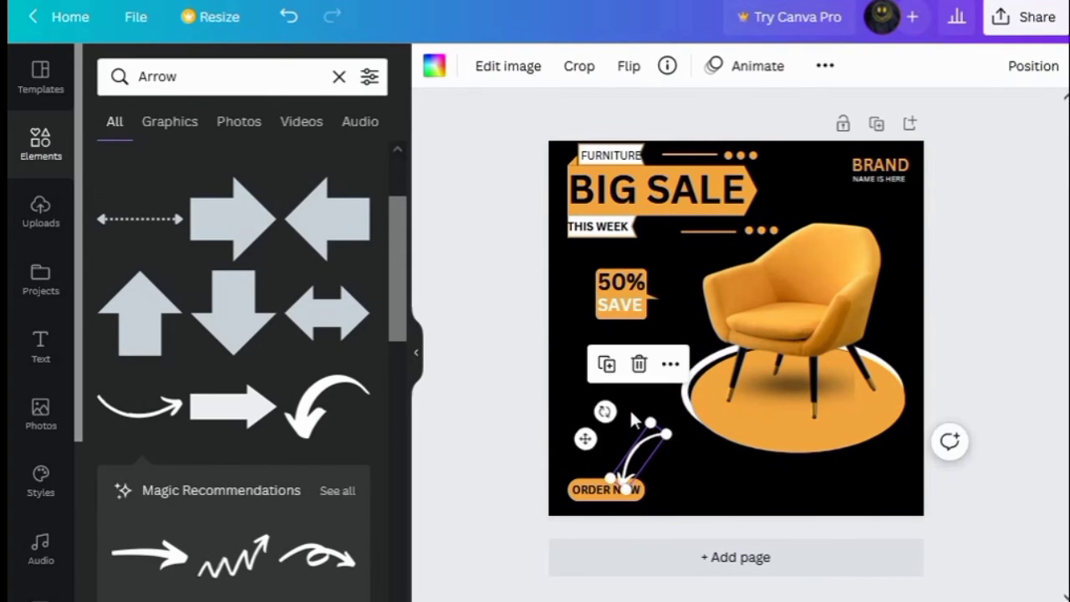
pyautogui.moveTo(642, 470); pyautogui.dragTo(641, 441)
pyautogui.click(727, 481)
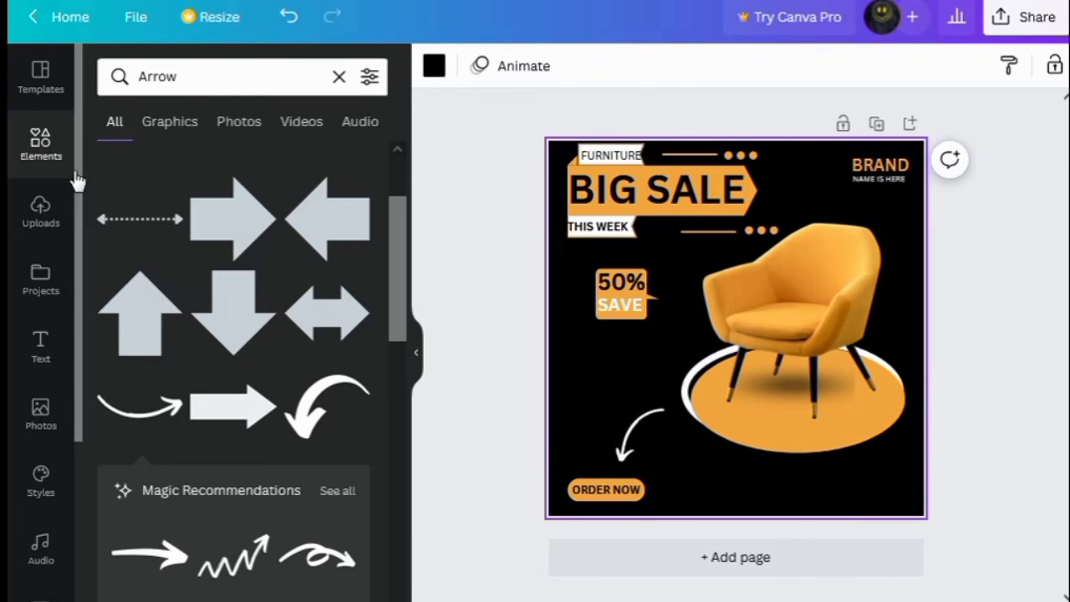
# Search elements for "phone icon" and add the black circular phone icon
pyautogui.click(338, 76)
pyautogui.write('phone icon')
pyautogui.press('Return')
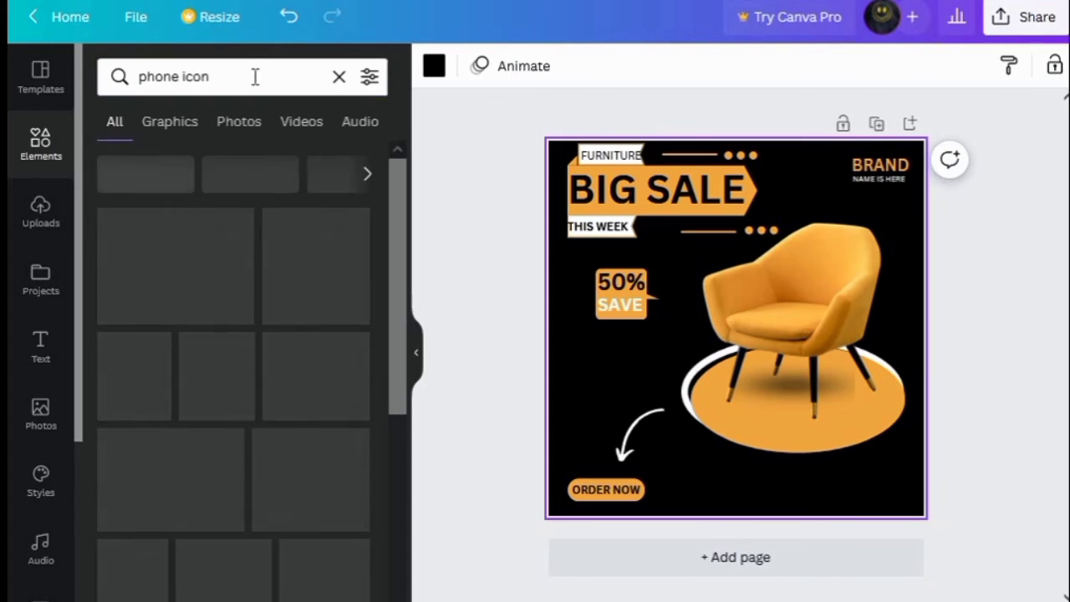
pyautogui.moveTo(239, 77); pyautogui.dragTo(132, 84)
pyautogui.press('Return')
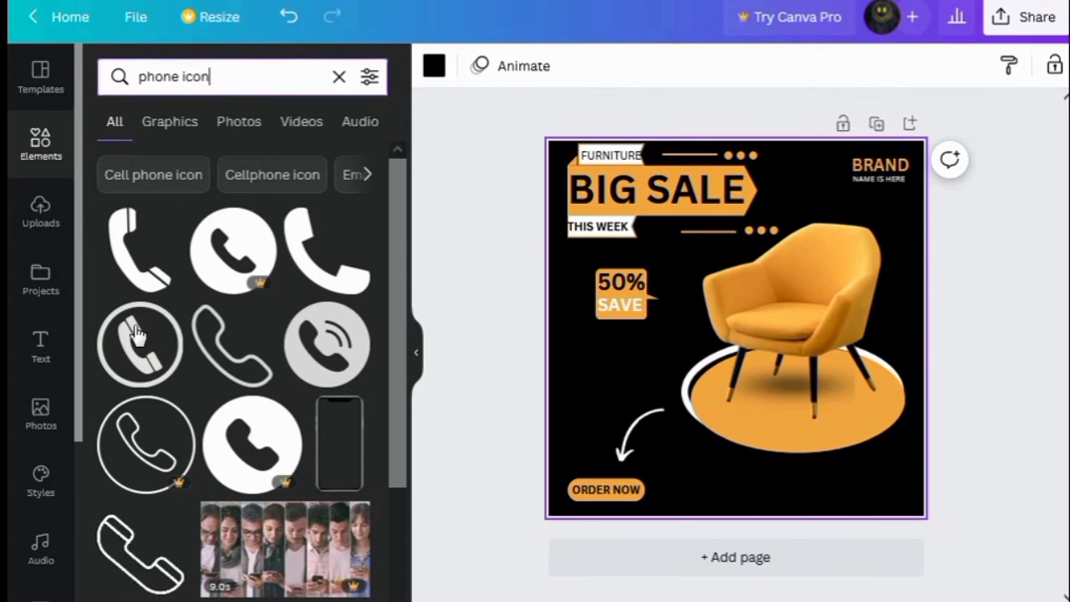
pyautogui.scroll(-4, 138, 335)
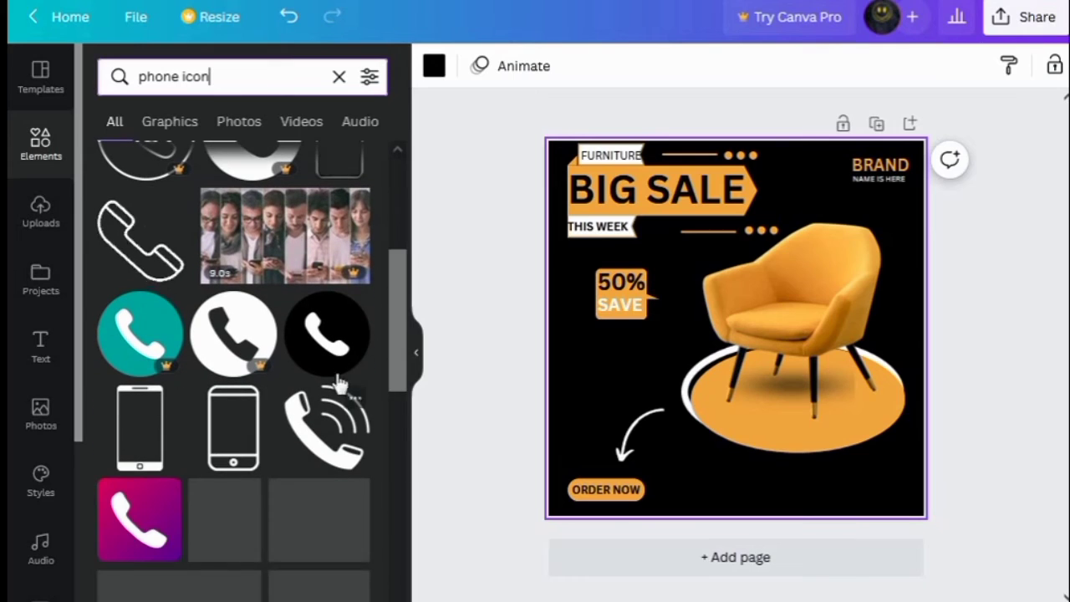
pyautogui.click(345, 345)
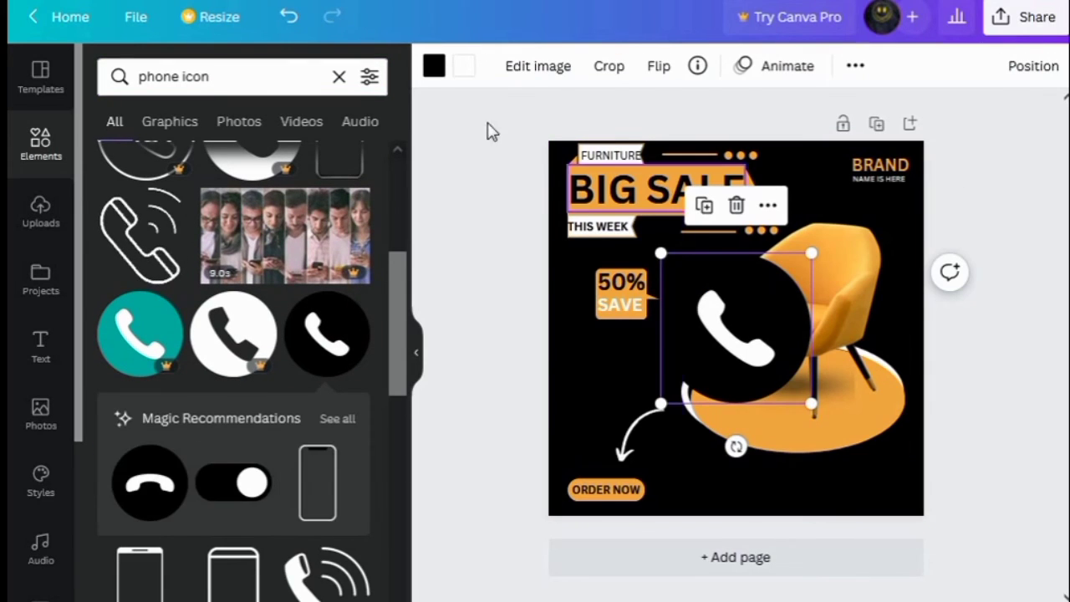
# Recolour the phone icon's circle orange and its handset black
pyautogui.click(433, 66)
pyautogui.click(214, 162)
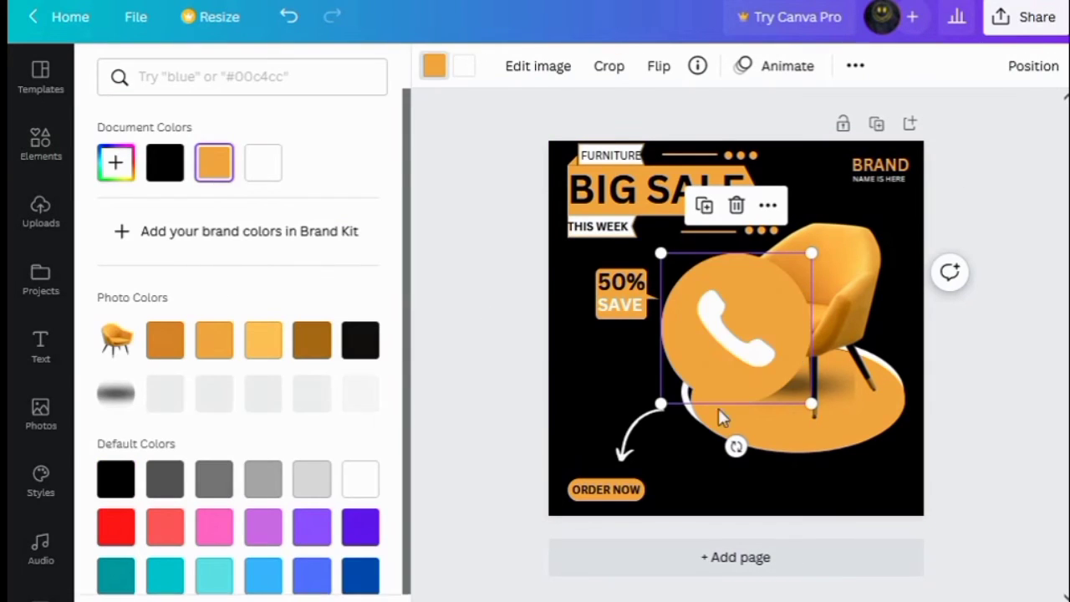
pyautogui.click(467, 68)
pyautogui.click(160, 174)
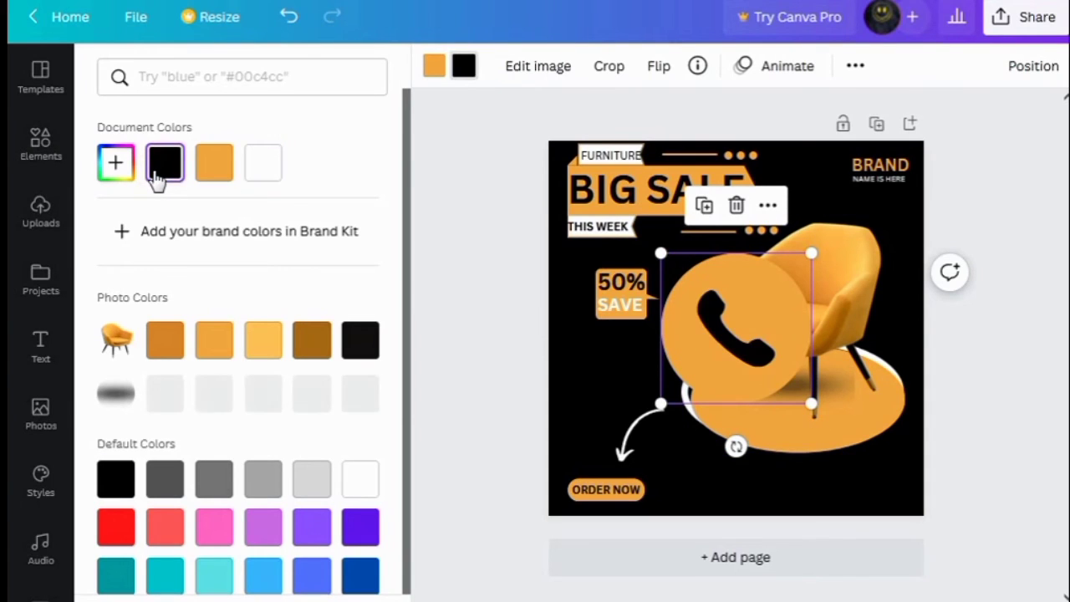
# Shrink the phone icon and place it at the bottom, right of the ORDER NOW button
pyautogui.moveTo(812, 404); pyautogui.dragTo(708, 301)
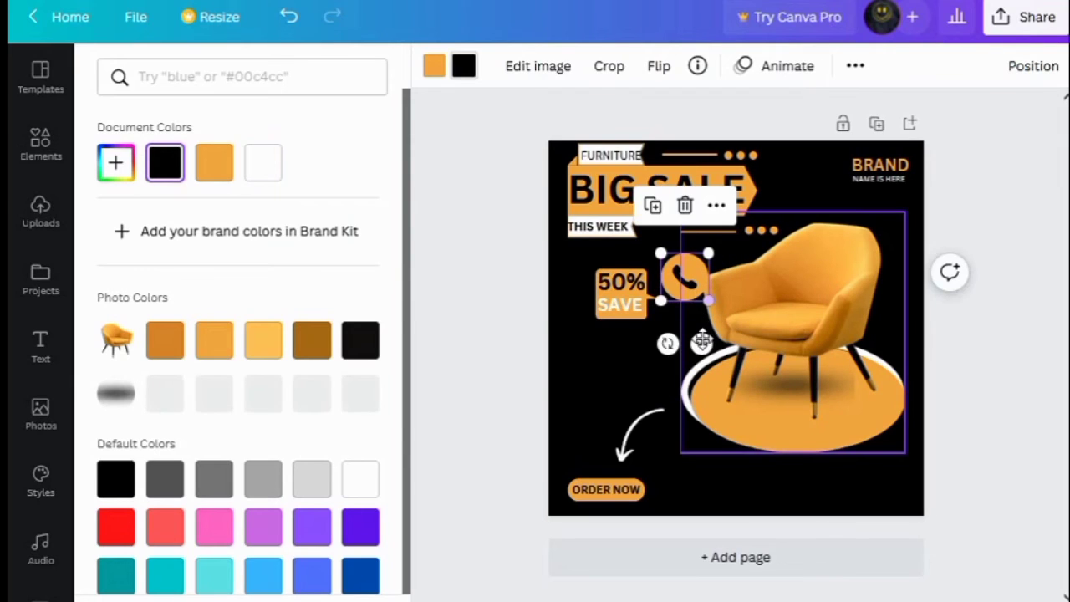
pyautogui.moveTo(701, 344); pyautogui.dragTo(709, 479)
pyautogui.moveTo(716, 523); pyautogui.dragTo(710, 540)
# Add a heading text box and replace its text with a placeholder phone number
pyautogui.click(41, 347)
pyautogui.click(230, 222)
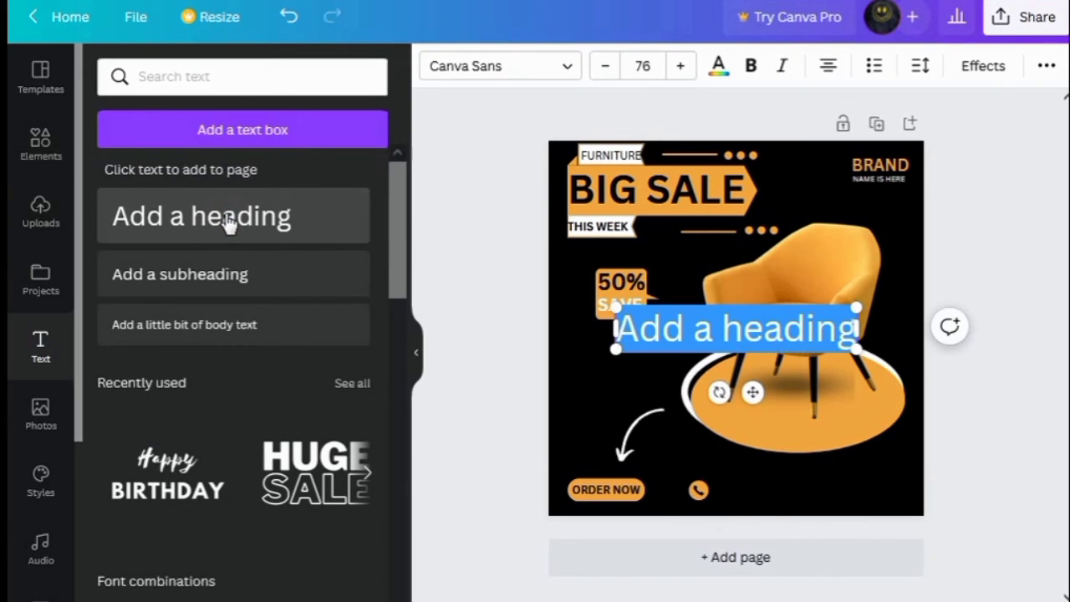
pyautogui.press('BackSpace')
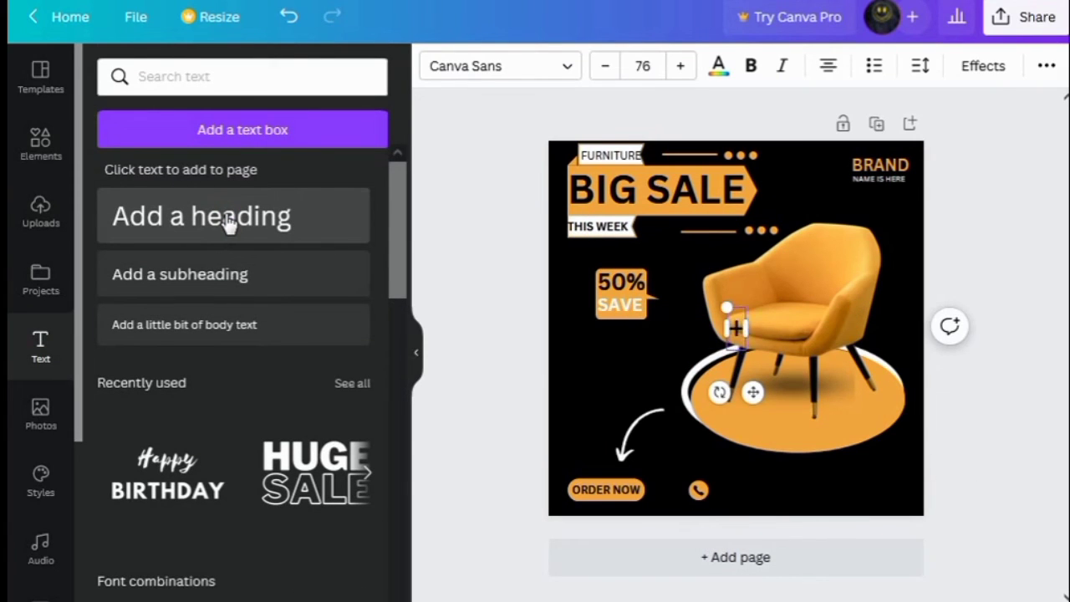
pyautogui.click(719, 67)
pyautogui.write('+')
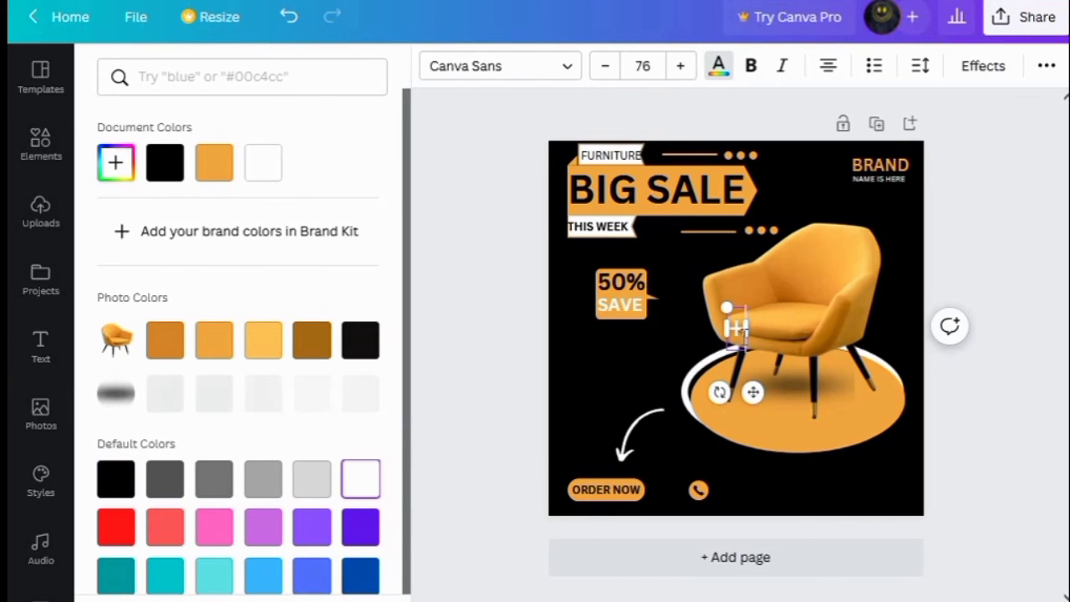
pyautogui.write(' 00123')
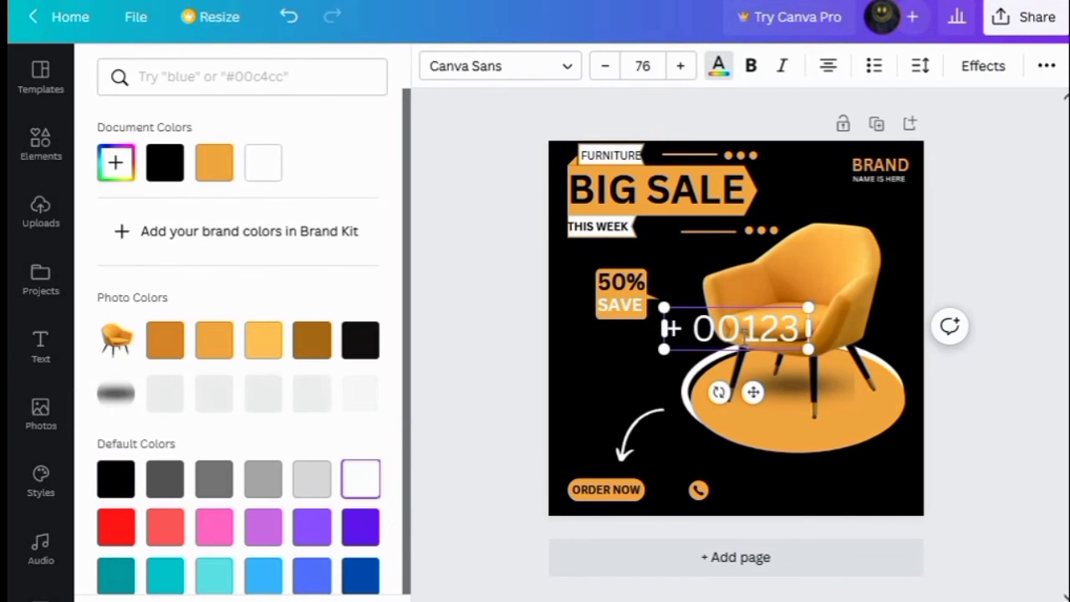
pyautogui.write(' 4567 8')
pyautogui.write('910')
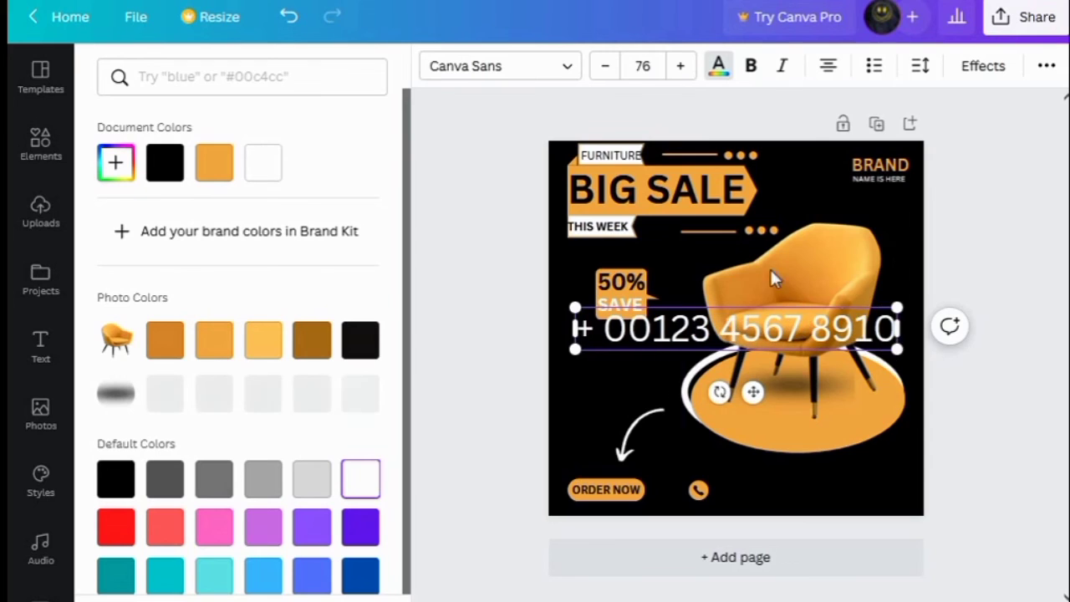
# Reduce the phone number's font size to 22 and place it beside the phone icon at the bottom
pyautogui.click(607, 67)
pyautogui.click(607, 67)
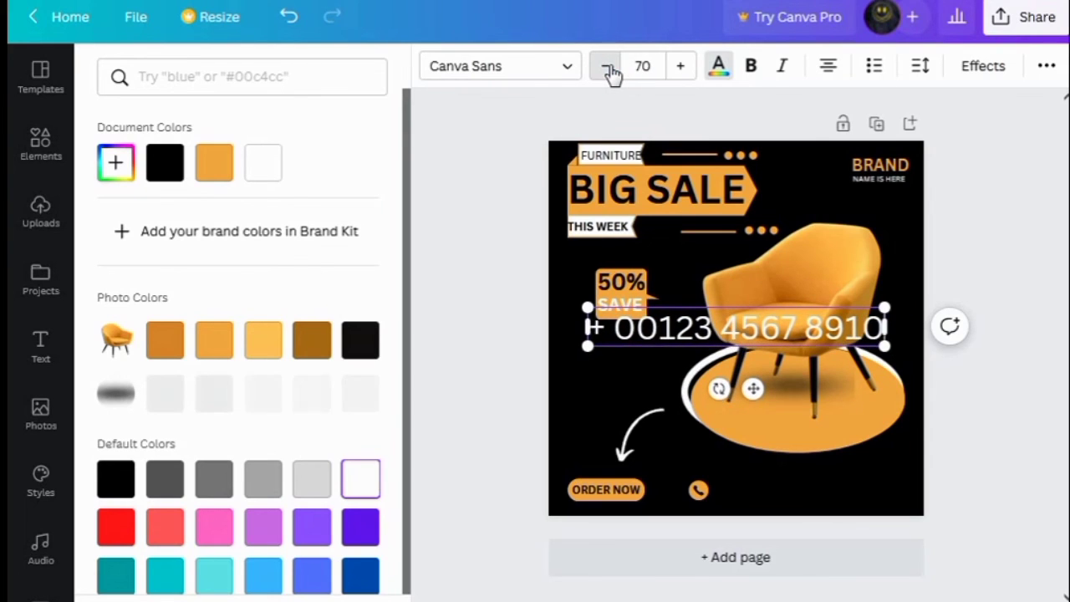
pyautogui.click(607, 67)
pyautogui.click(607, 67)
pyautogui.click(607, 67)
pyautogui.click(607, 67)
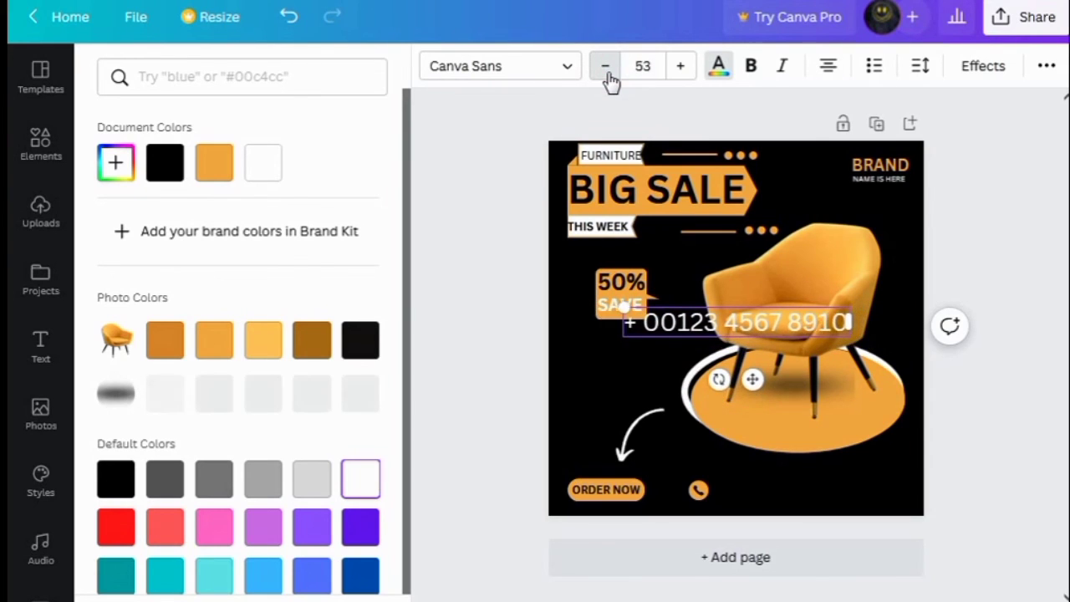
pyautogui.click(607, 67)
pyautogui.click(607, 66)
pyautogui.click(607, 68)
pyautogui.click(607, 68)
pyautogui.click(607, 68)
pyautogui.click(607, 68)
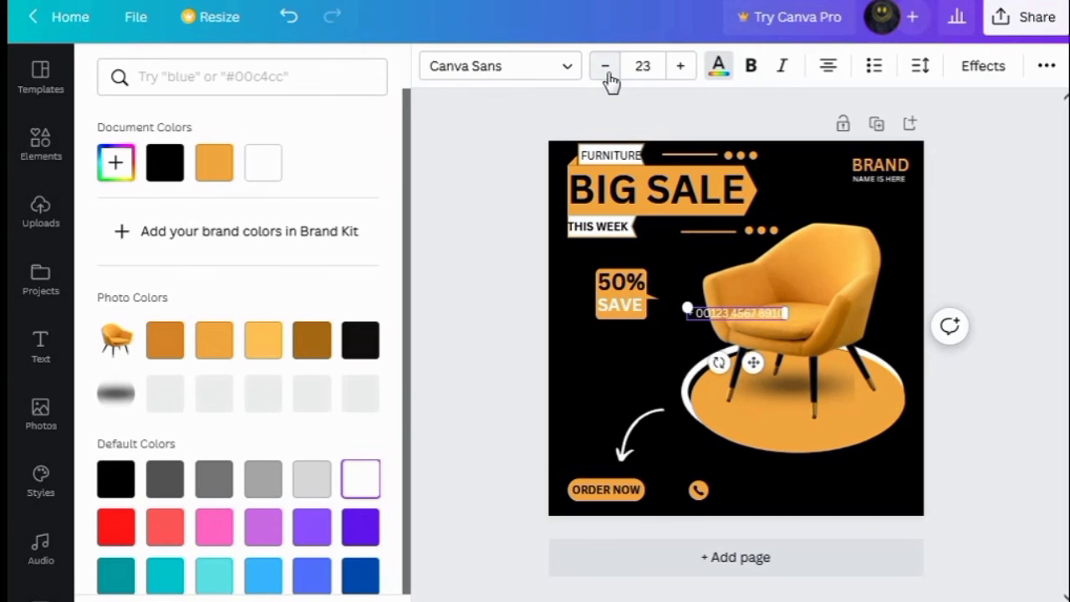
pyautogui.click(607, 69)
pyautogui.moveTo(753, 362); pyautogui.dragTo(779, 543)
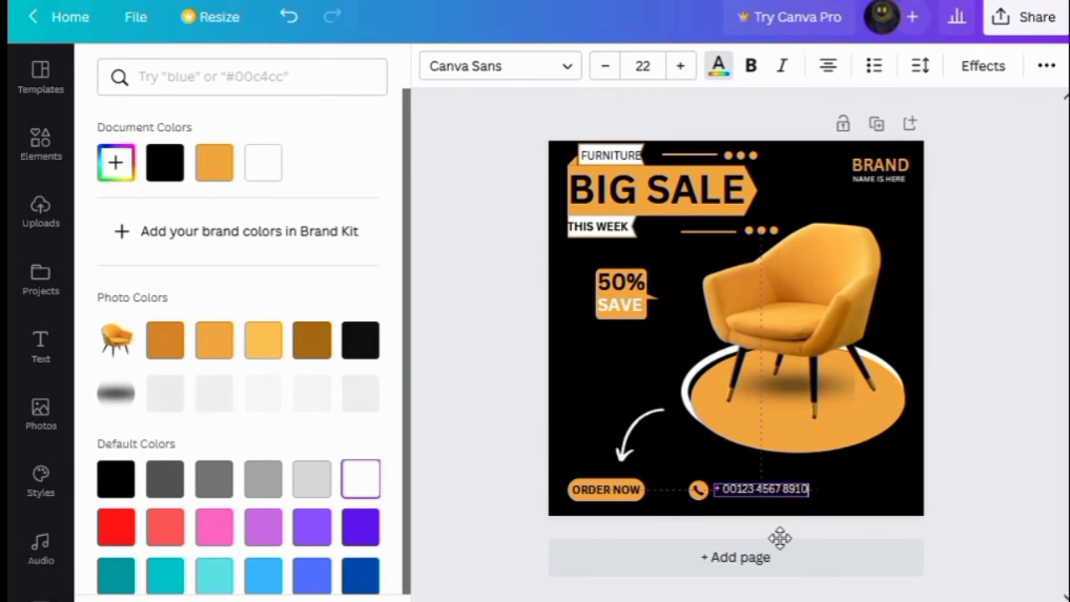
pyautogui.click(806, 497)
# Search elements for "website icon" and add the black circular globe icon
pyautogui.click(42, 151)
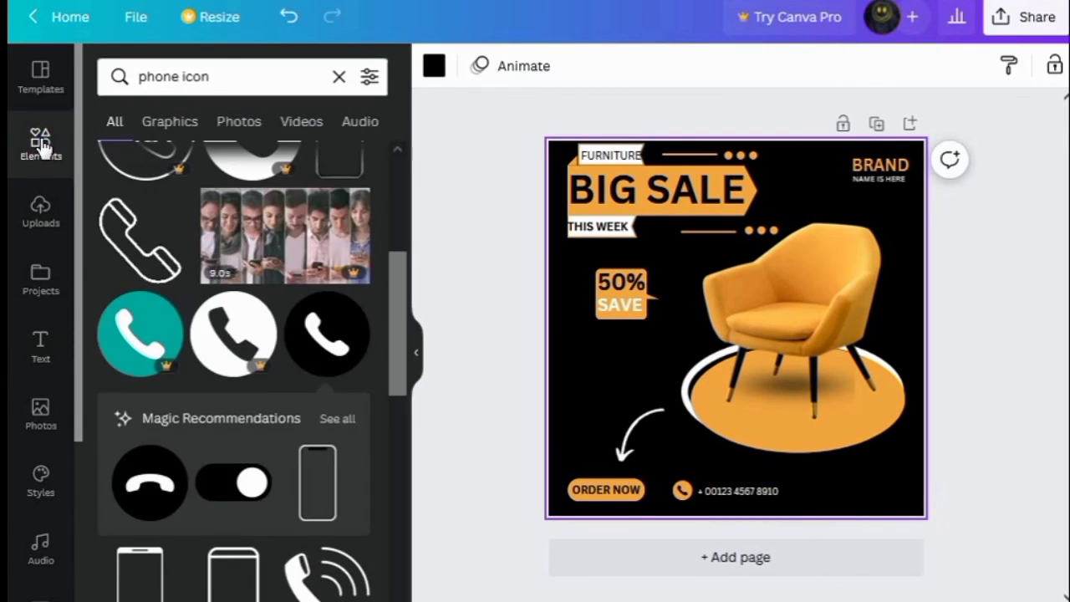
pyautogui.click(219, 78)
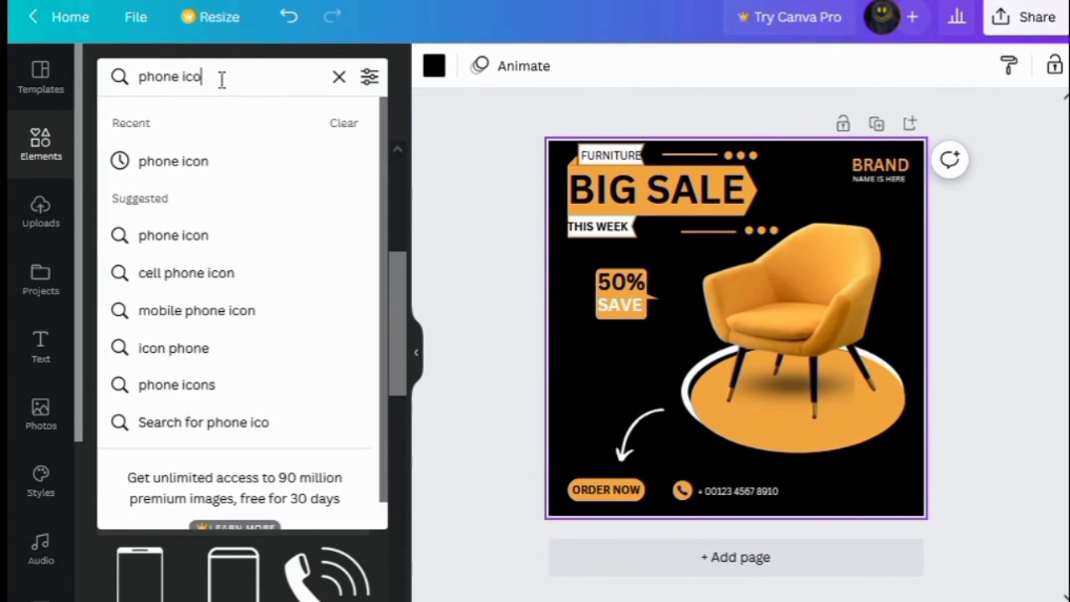
pyautogui.press('BackSpace')
pyautogui.press('BackSpace')
pyautogui.press('BackSpace')
pyautogui.press('BackSpace')
pyautogui.press('BackSpace')
pyautogui.press('BackSpace')
pyautogui.press('BackSpace')
pyautogui.press('BackSpace')
pyautogui.press('BackSpace')
pyautogui.write('WE')
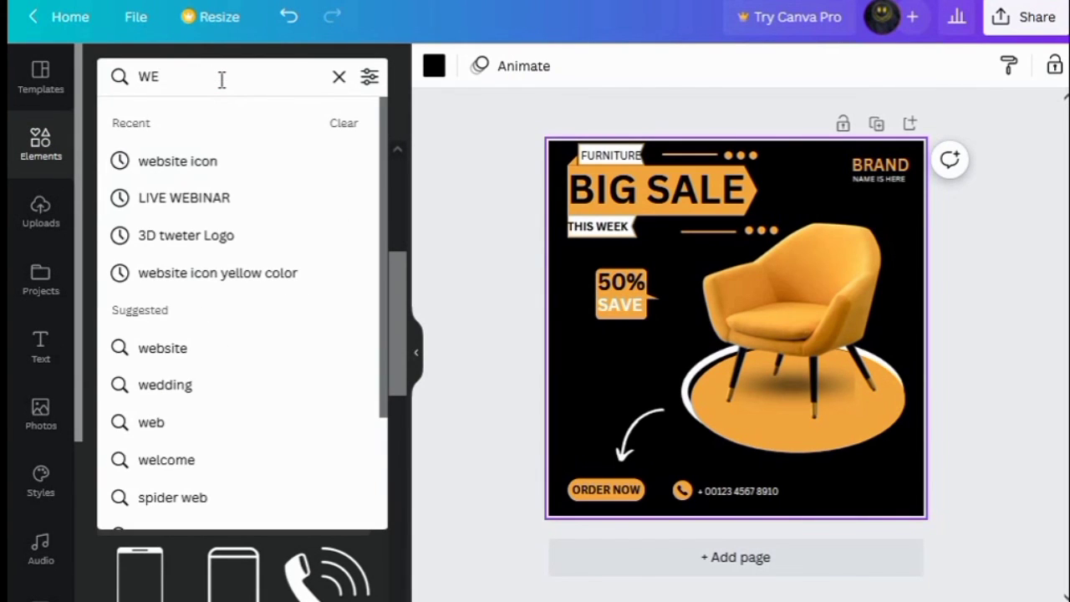
pyautogui.click(203, 161)
pyautogui.click(216, 78)
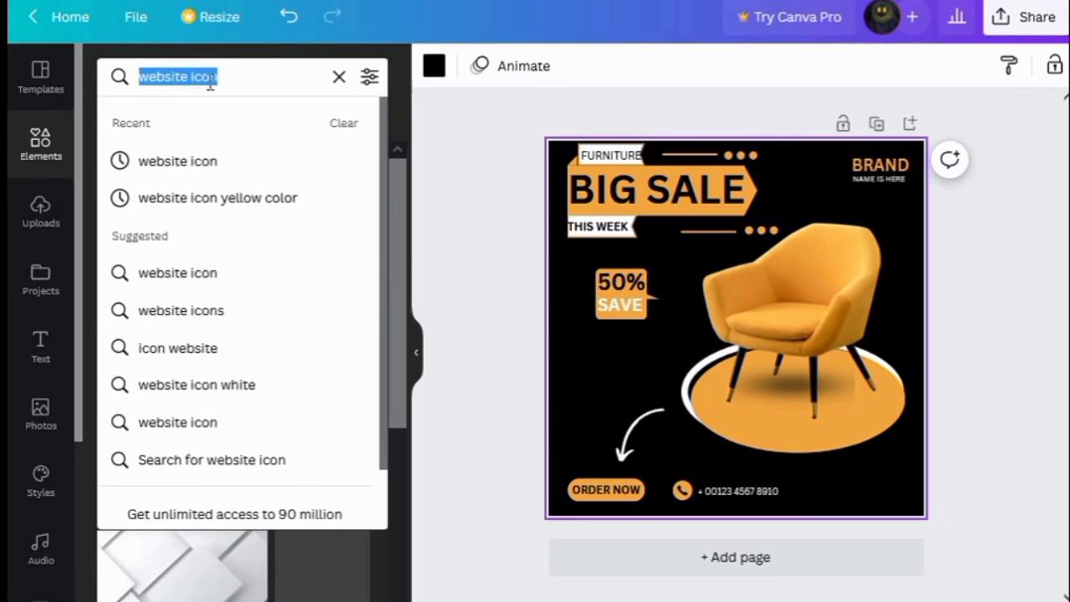
pyautogui.press('Return')
pyautogui.click(308, 266)
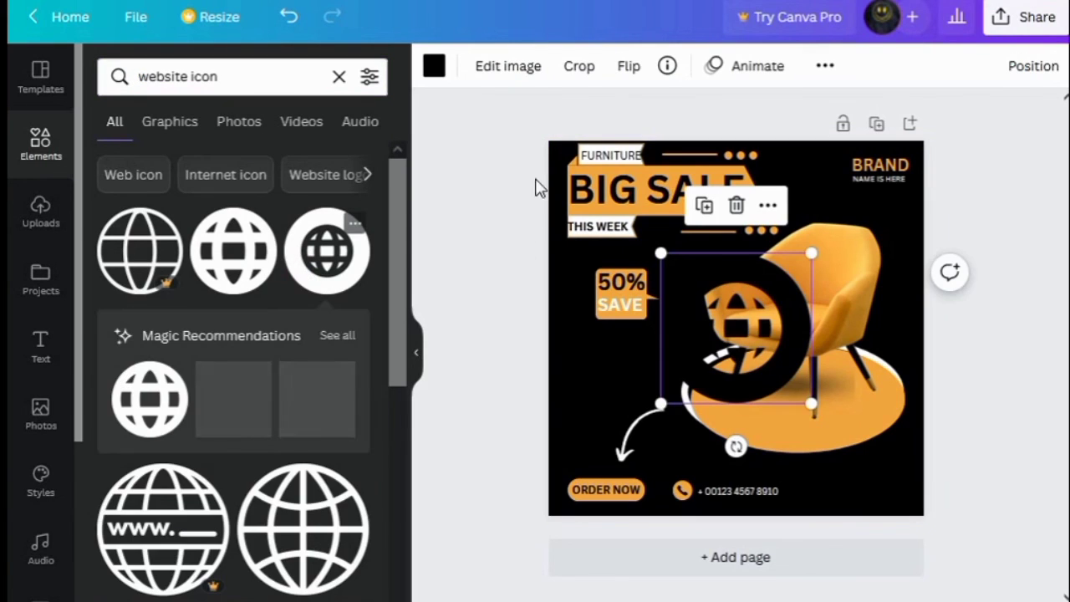
# Recolour the globe icon's circle orange and shrink it to about 192 × 192
pyautogui.click(436, 67)
pyautogui.click(215, 167)
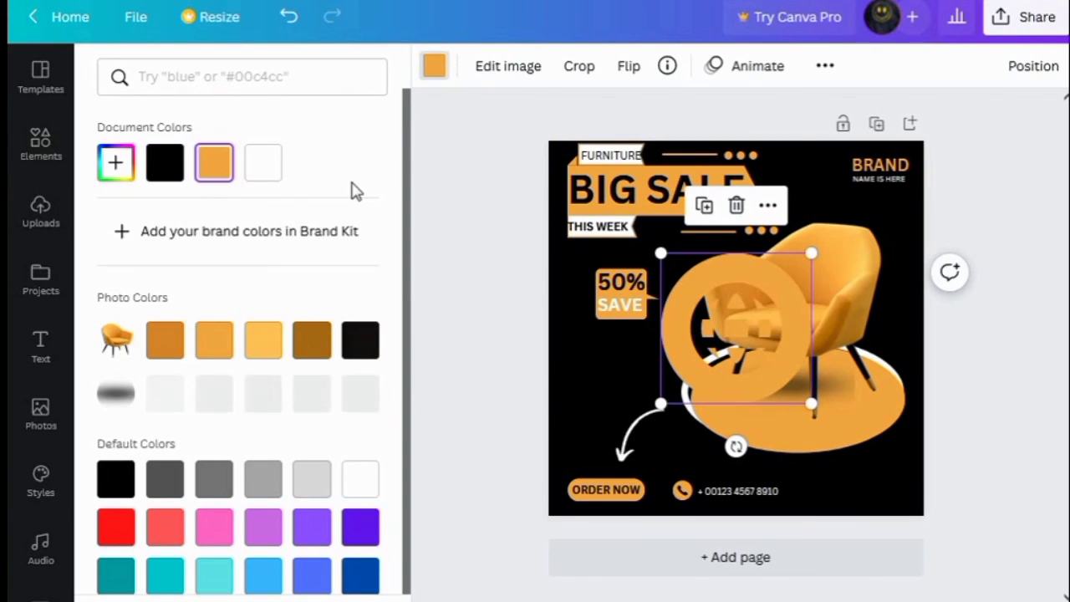
pyautogui.moveTo(767, 368); pyautogui.dragTo(758, 346)
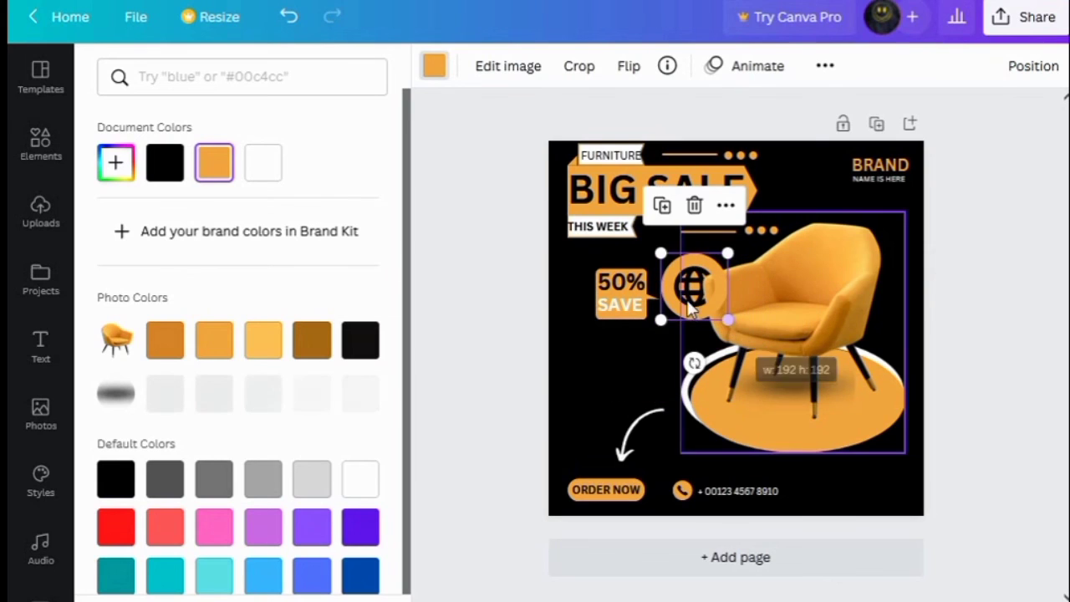
# Move the globe icon to the bottom row right of the phone number and shrink it further
pyautogui.moveTo(693, 303); pyautogui.dragTo(805, 515)
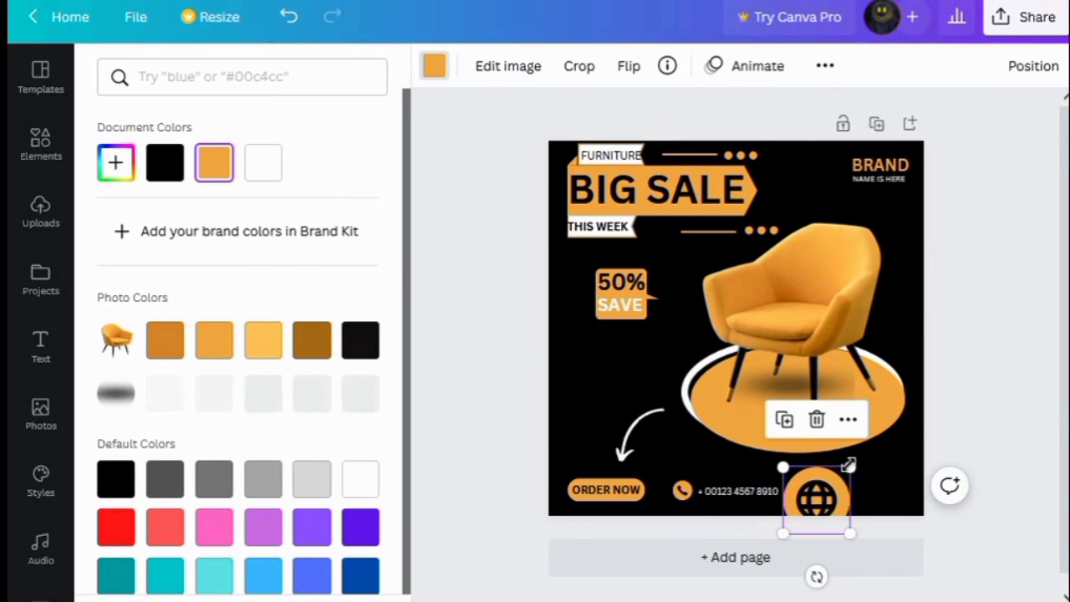
pyautogui.moveTo(843, 469); pyautogui.dragTo(806, 492)
pyautogui.click(878, 513)
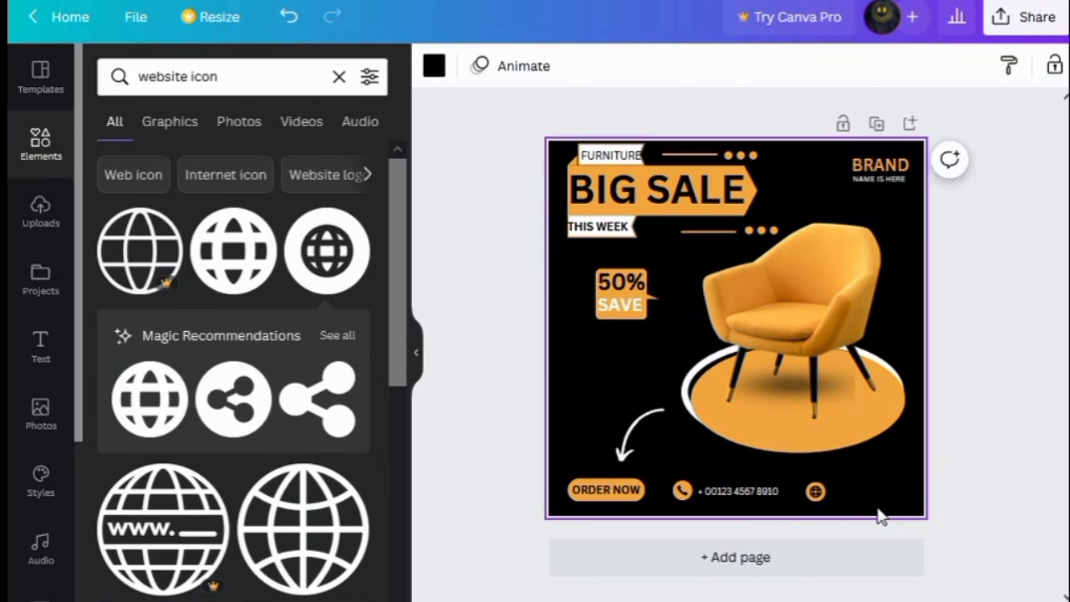
# Duplicate the phone number text and move the copy to the right of the globe icon
pyautogui.click(748, 493)
pyautogui.click(705, 440)
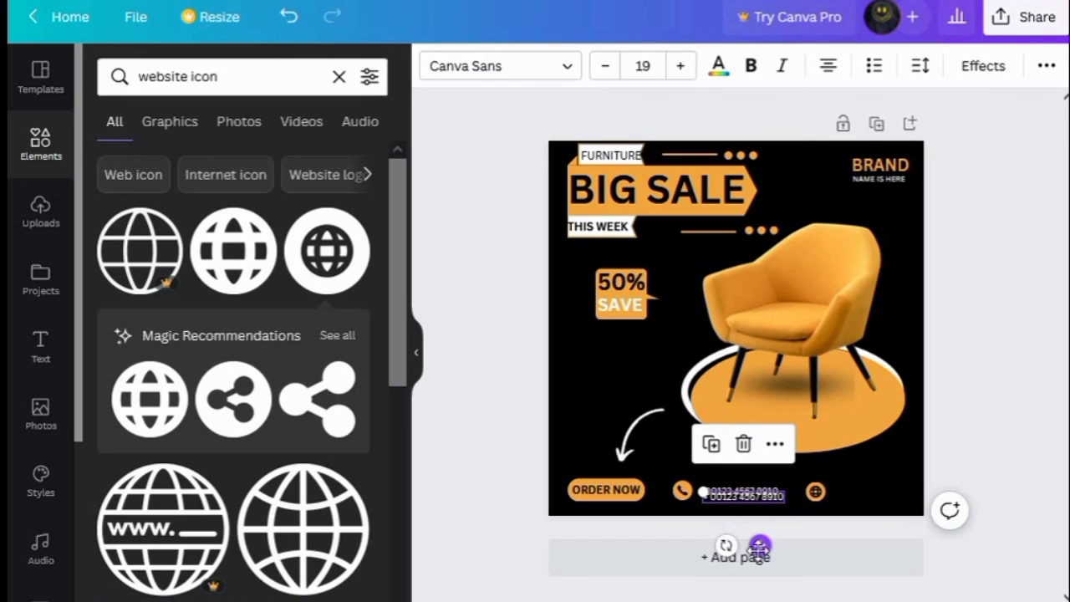
pyautogui.moveTo(759, 545); pyautogui.dragTo(881, 539)
pyautogui.click(905, 492)
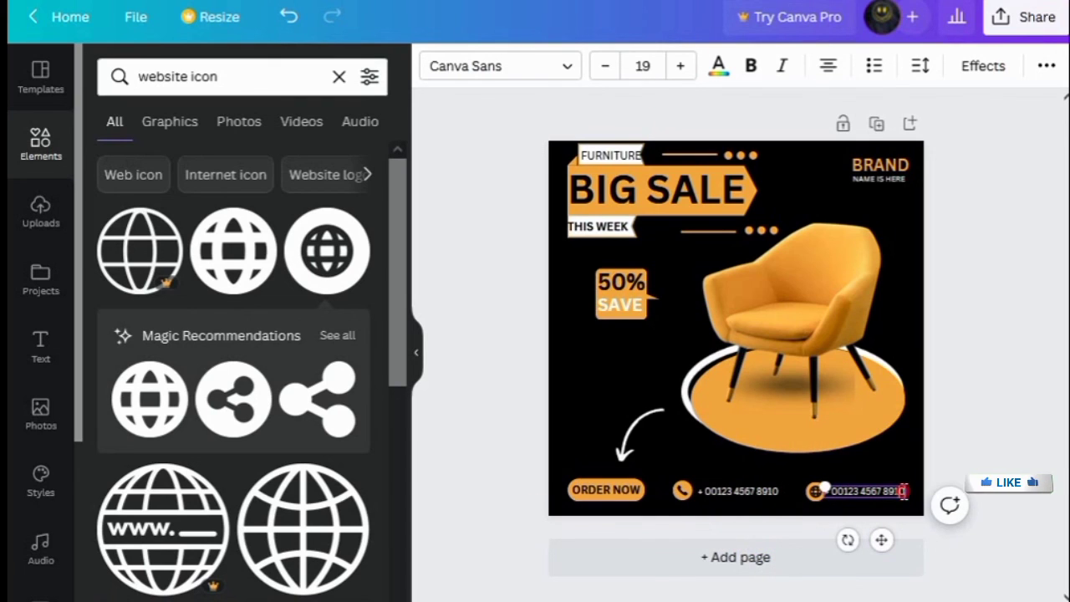
pyautogui.write('www')
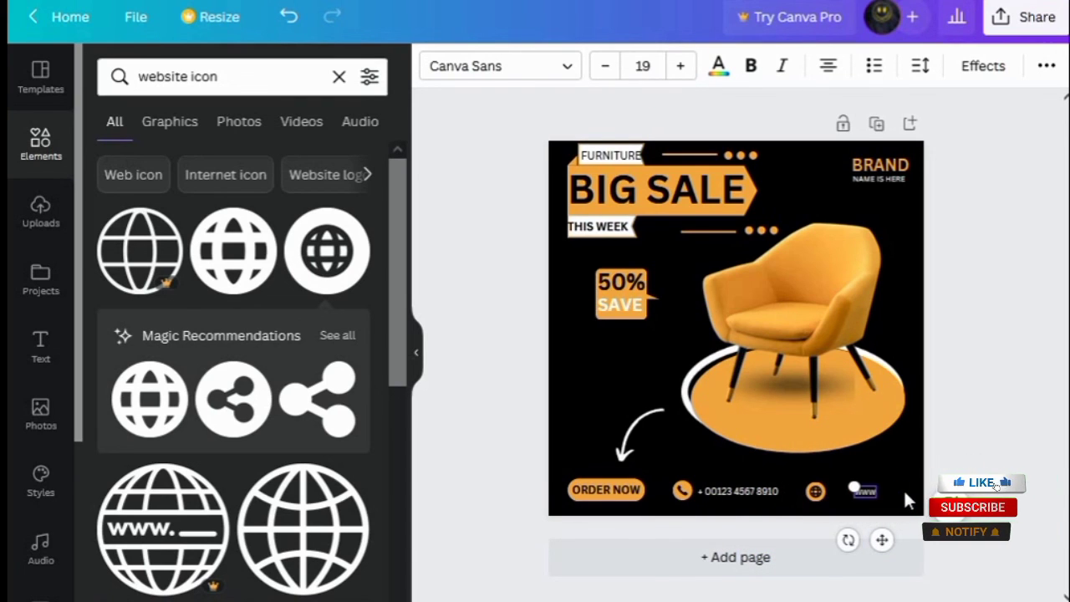
pyautogui.write('.yourweb.com')
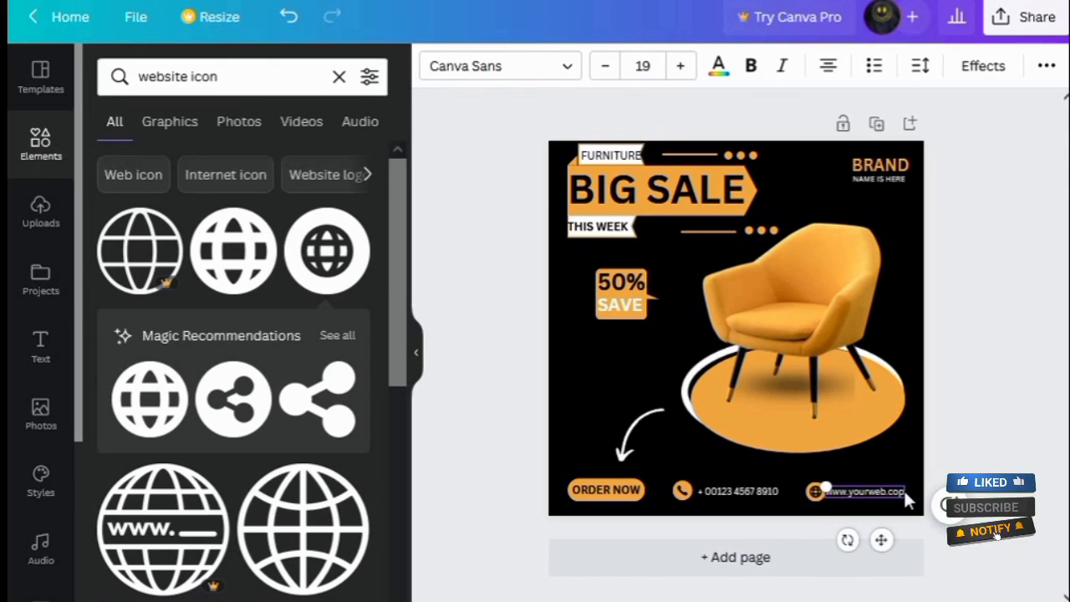
pyautogui.moveTo(894, 536); pyautogui.dragTo(886, 536)
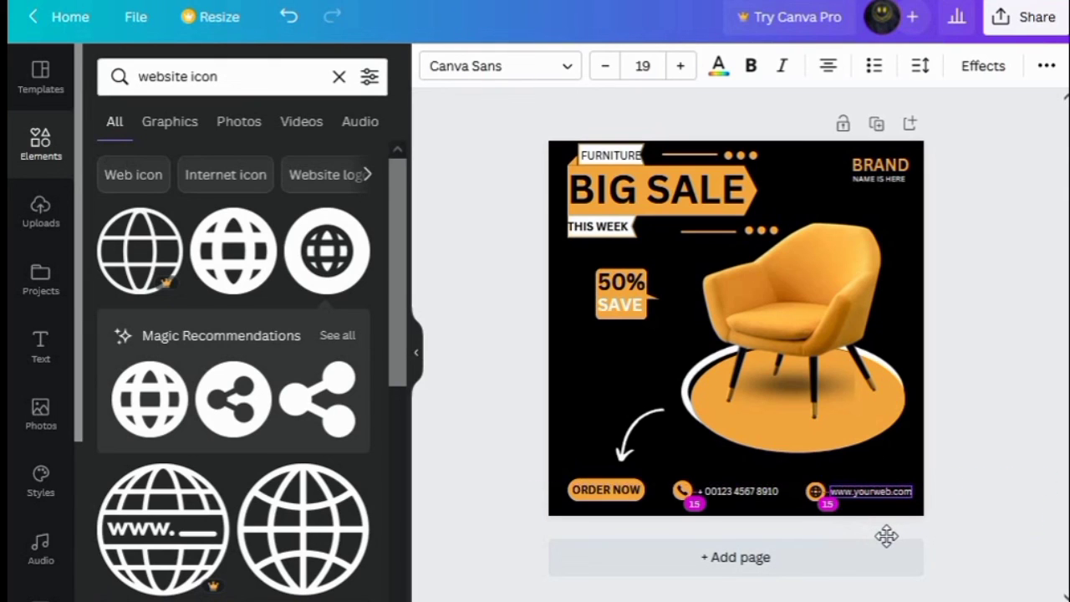
pyautogui.click(779, 514)
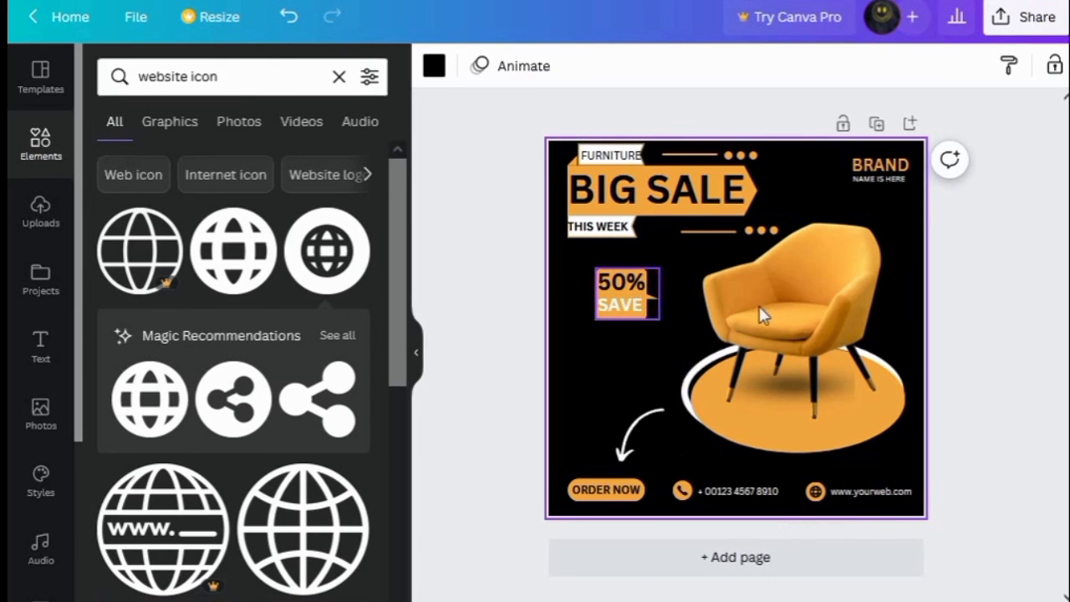
# Open the download options for the design
pyautogui.click(1000, 27)
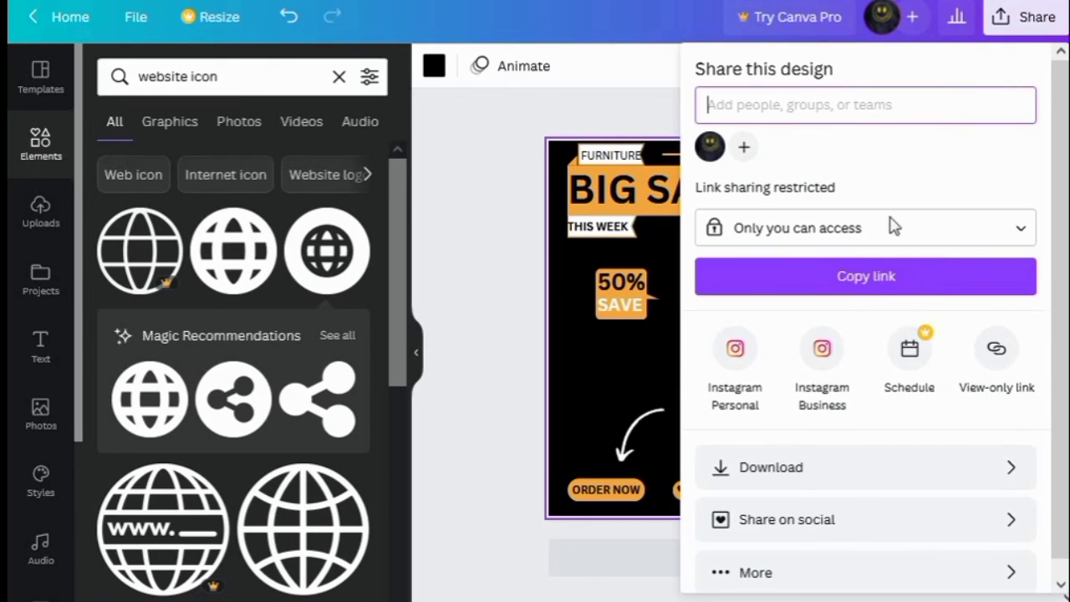
pyautogui.click(759, 476)
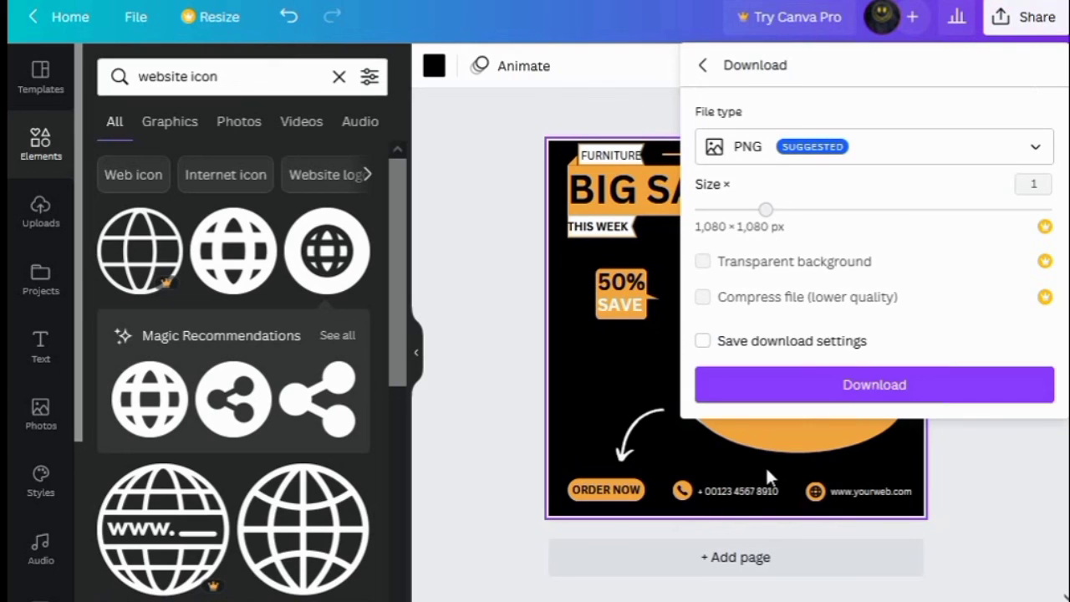